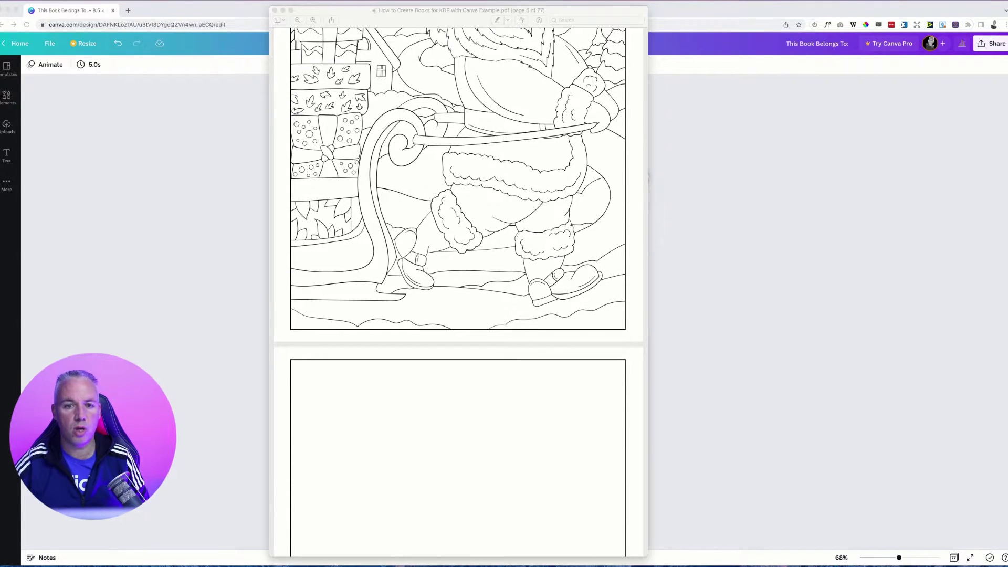
Step: Look through the example KDP book PDF, examining its Christmas coloring pages, bordered blank pages, word searches and maze
{"action": "scroll", "coordinate": [458, 293], "scroll_direction": "down", "scroll_amount": 15}
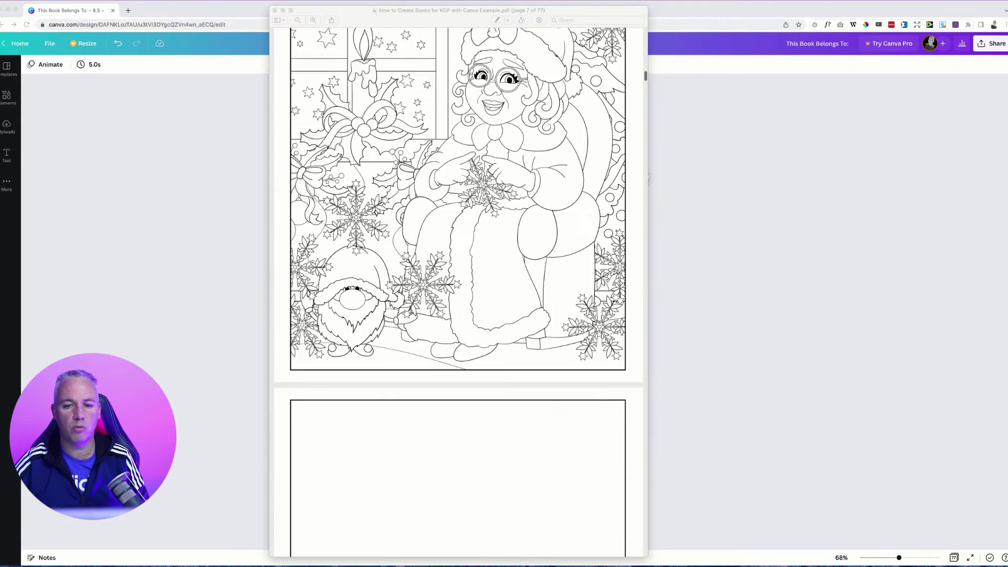
{"action": "scroll", "coordinate": [459, 294], "scroll_direction": "down", "scroll_amount": 3}
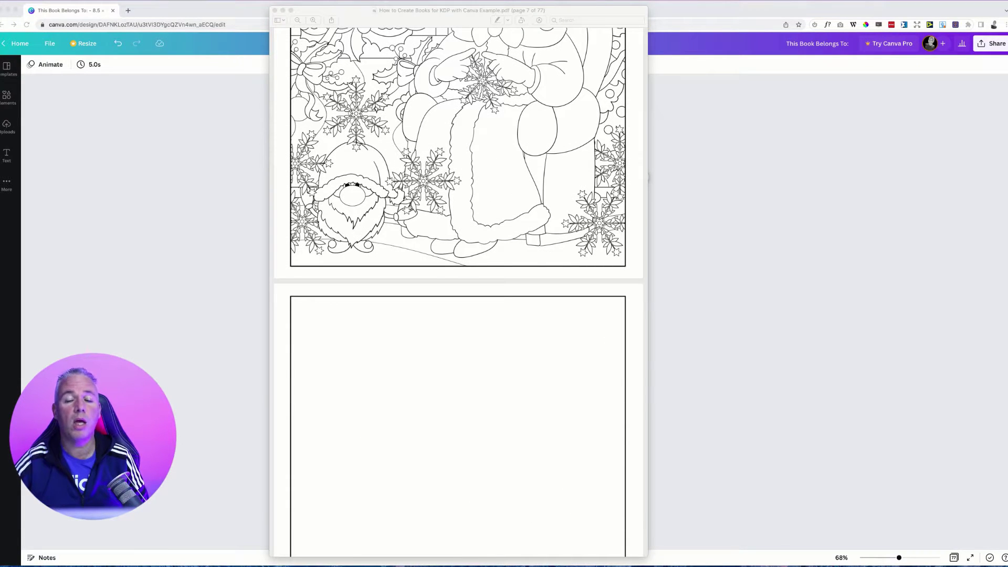
{"action": "scroll", "coordinate": [458, 294], "scroll_direction": "down", "scroll_amount": 20}
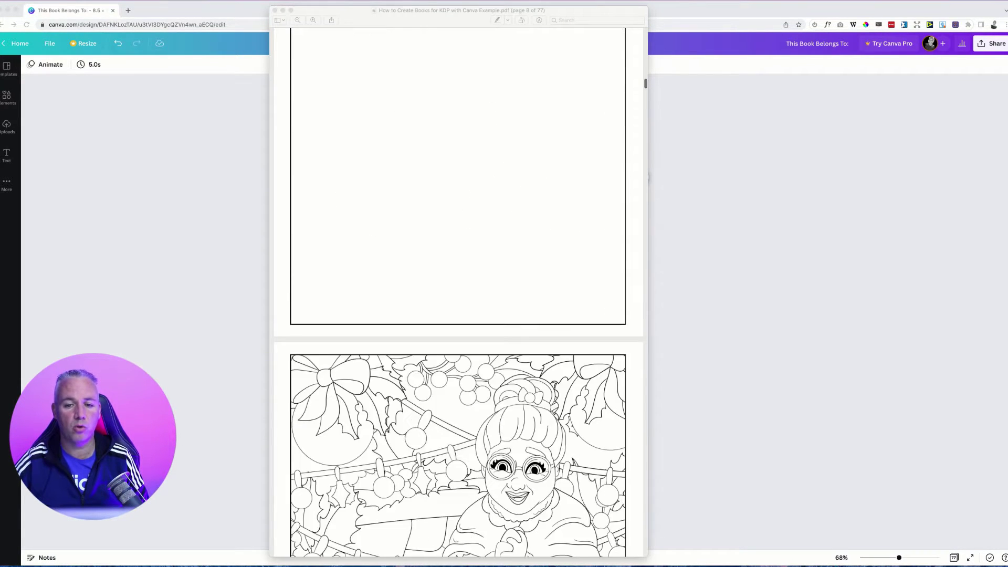
{"action": "scroll", "coordinate": [459, 294], "scroll_direction": "down", "scroll_amount": 6}
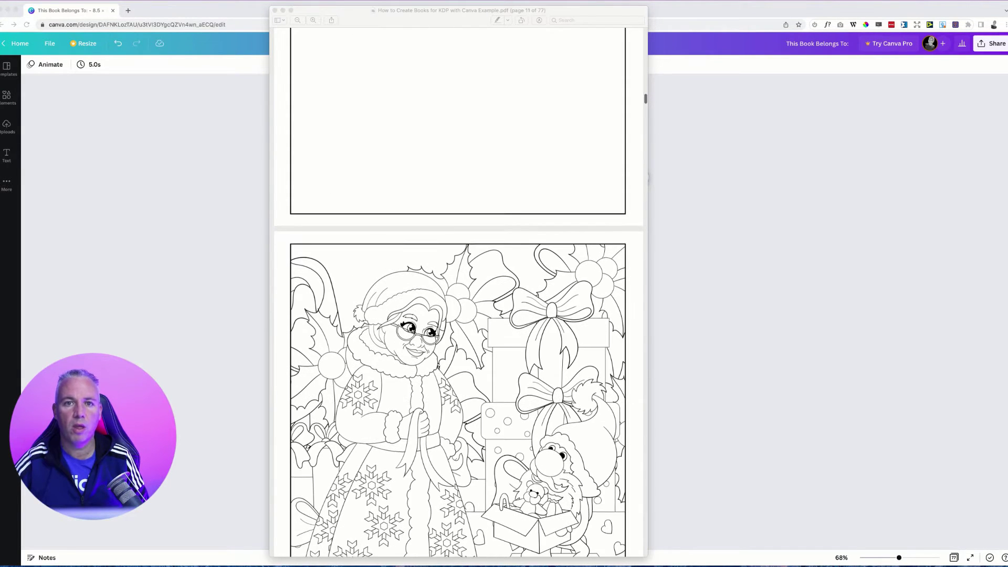
{"action": "scroll", "coordinate": [458, 294], "scroll_direction": "up", "scroll_amount": 8}
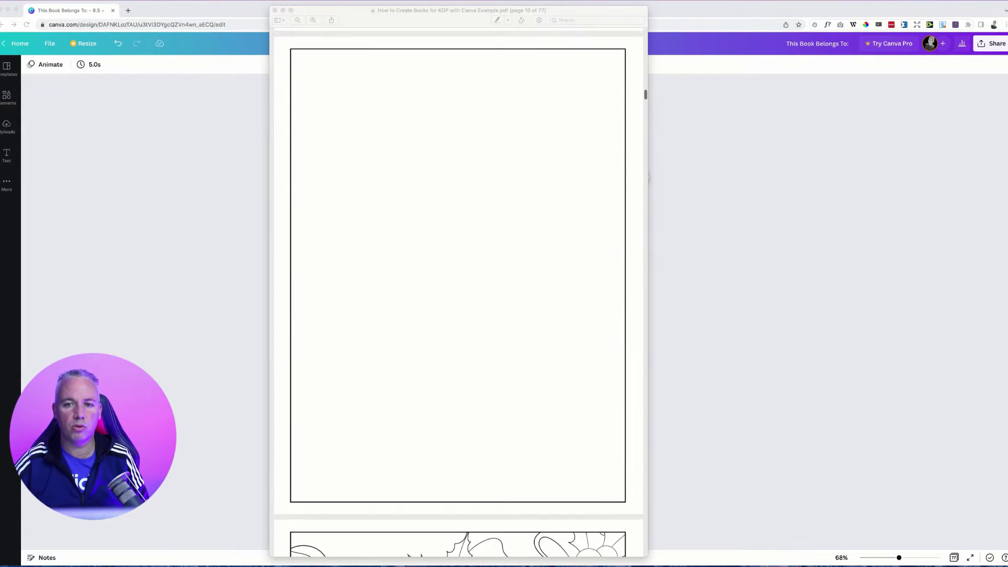
{"action": "scroll", "coordinate": [459, 294], "scroll_direction": "down", "scroll_amount": 10}
{"action": "scroll", "coordinate": [458, 294], "scroll_direction": "down", "scroll_amount": 10}
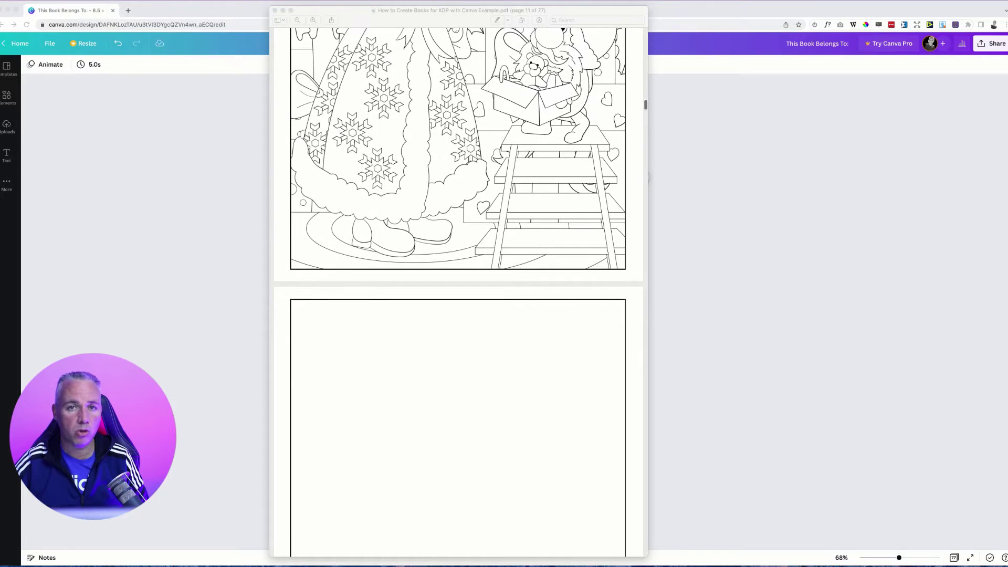
{"action": "scroll", "coordinate": [458, 294], "scroll_direction": "down", "scroll_amount": 20}
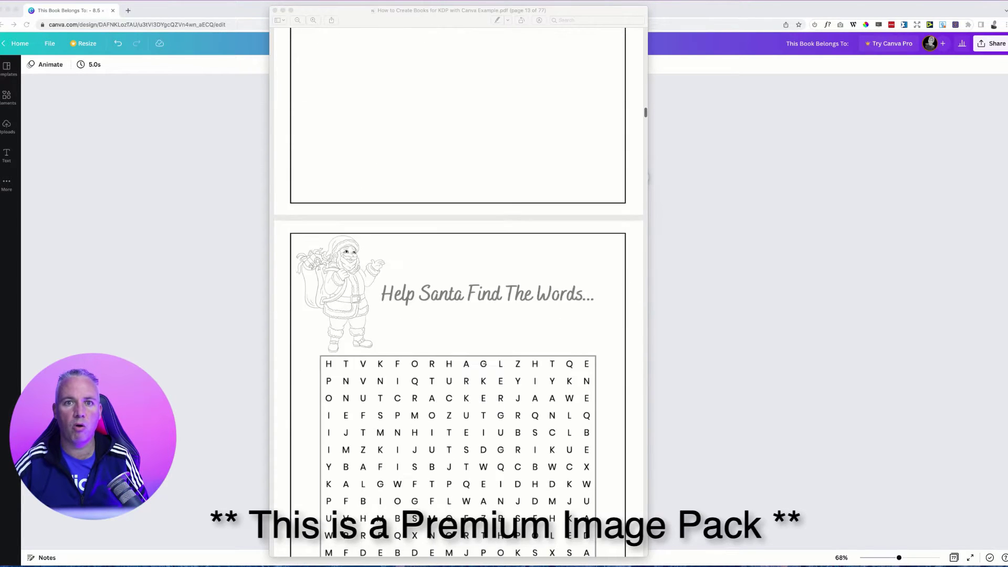
{"action": "scroll", "coordinate": [458, 294], "scroll_direction": "down", "scroll_amount": 13}
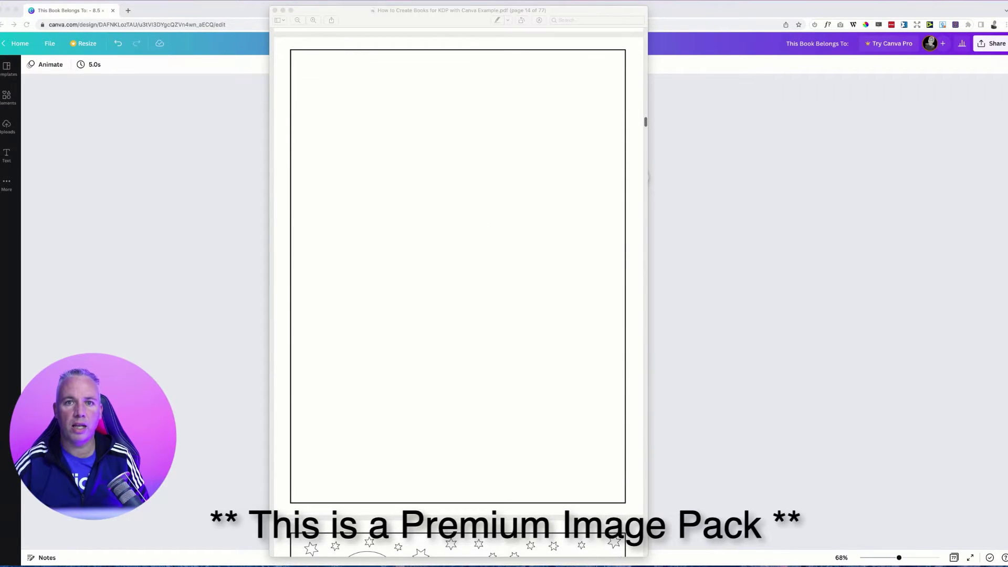
{"action": "scroll", "coordinate": [458, 294], "scroll_direction": "down", "scroll_amount": 15}
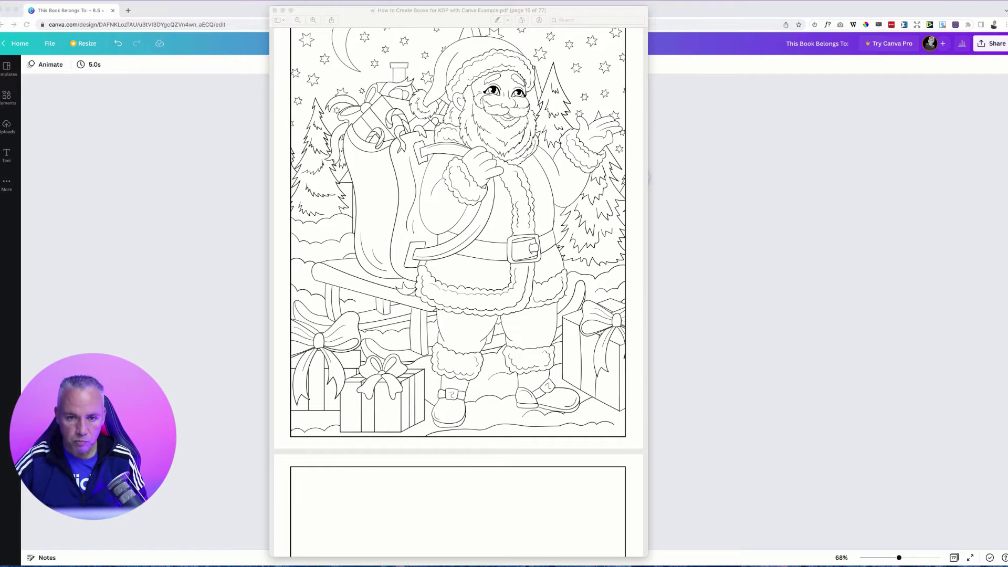
{"action": "scroll", "coordinate": [459, 292], "scroll_direction": "down", "scroll_amount": 15}
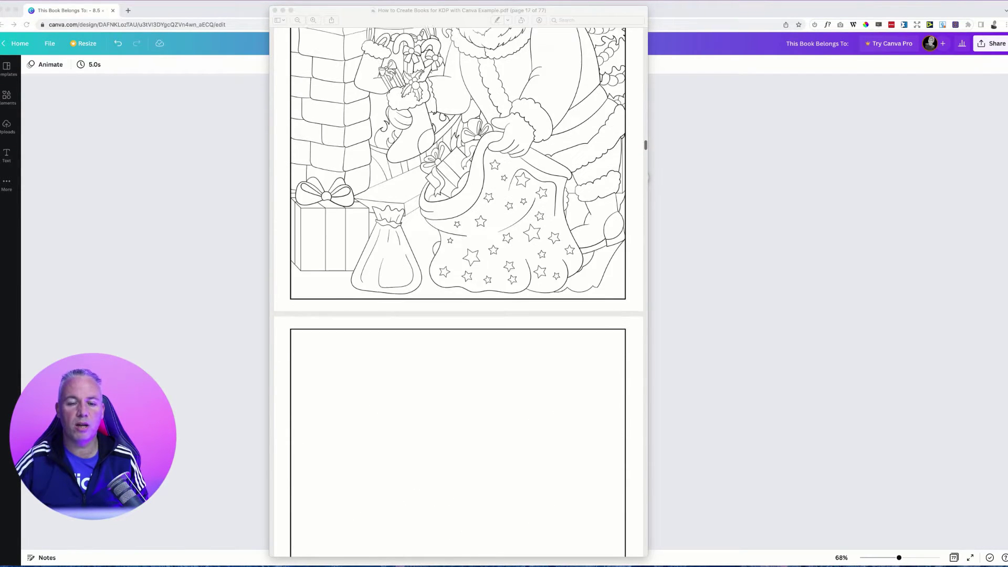
{"action": "scroll", "coordinate": [458, 292], "scroll_direction": "down", "scroll_amount": 8}
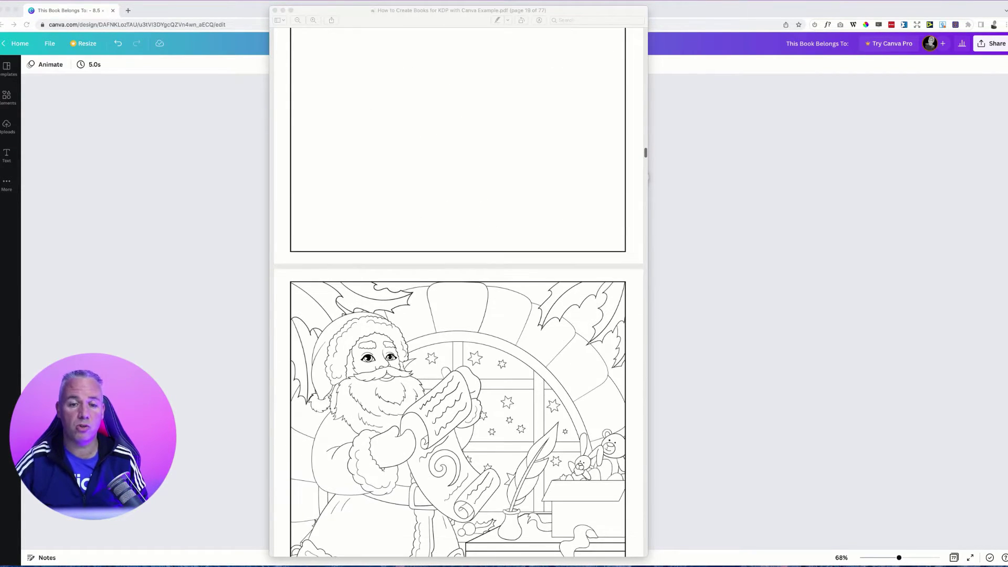
{"action": "scroll", "coordinate": [458, 291], "scroll_direction": "down", "scroll_amount": 10}
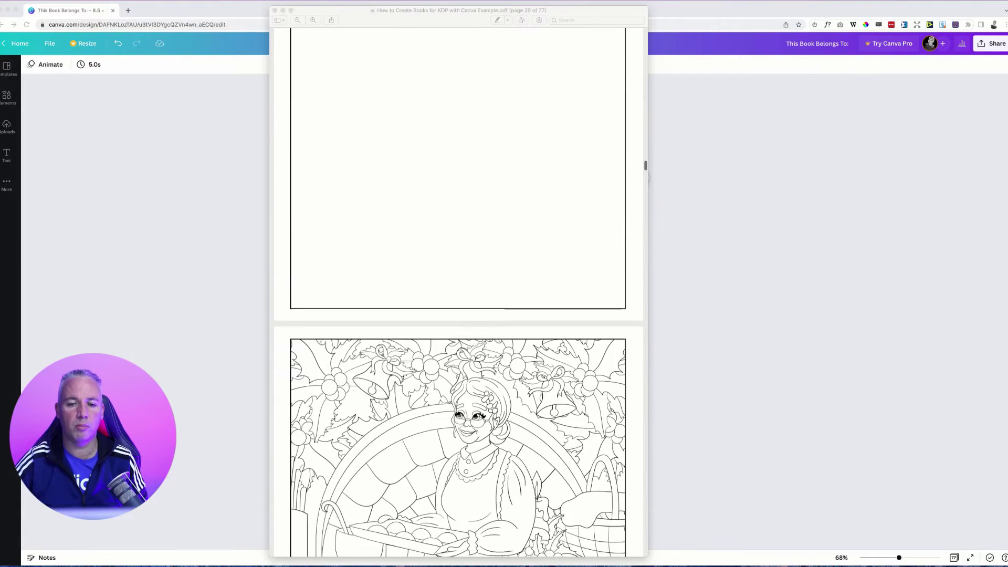
{"action": "scroll", "coordinate": [458, 291], "scroll_direction": "down", "scroll_amount": 15}
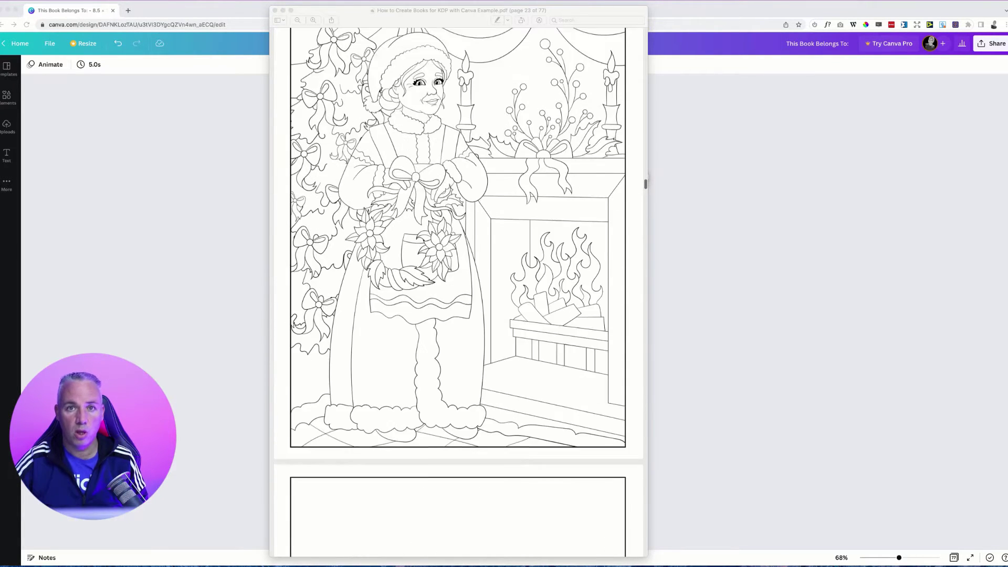
{"action": "scroll", "coordinate": [459, 292], "scroll_direction": "down", "scroll_amount": 15}
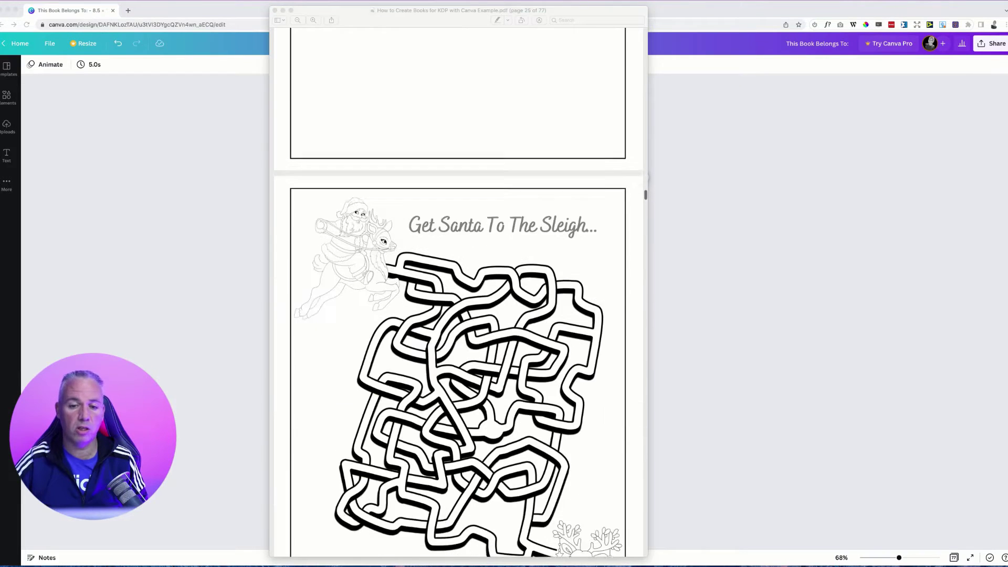
{"action": "scroll", "coordinate": [458, 292], "scroll_direction": "down", "scroll_amount": 7}
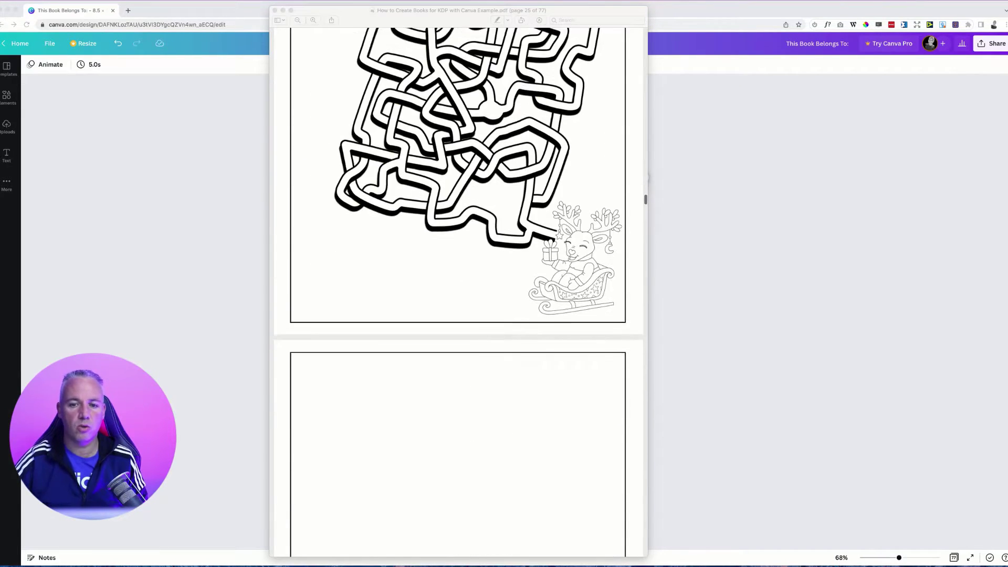
{"action": "scroll", "coordinate": [458, 292], "scroll_direction": "down", "scroll_amount": 4}
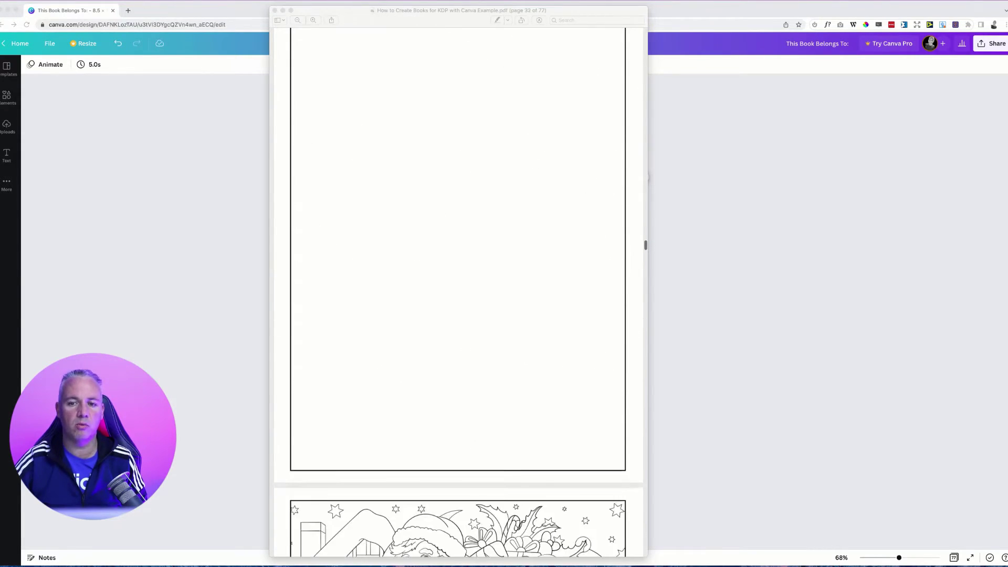
{"action": "scroll", "coordinate": [458, 291], "scroll_direction": "down", "scroll_amount": 12}
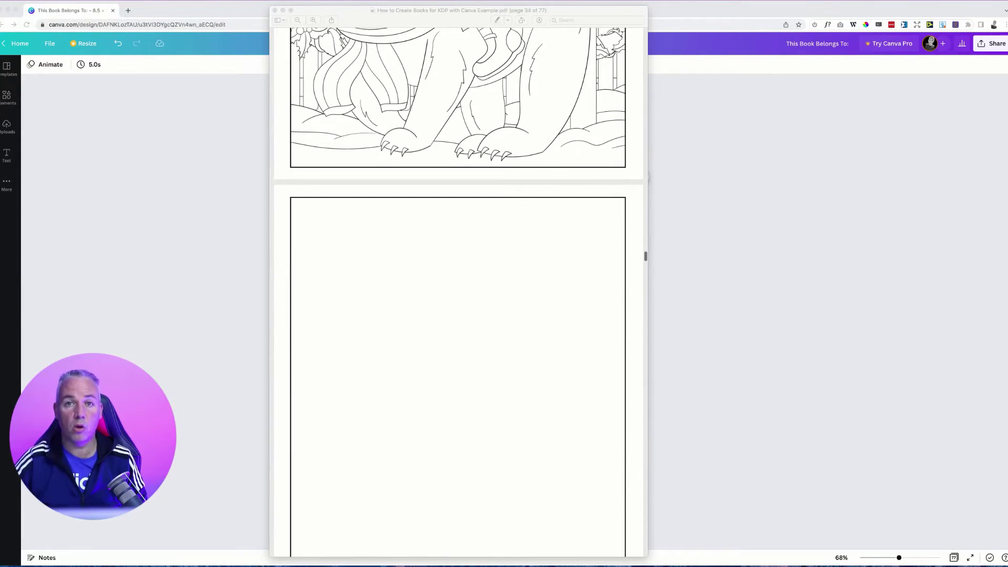
{"action": "scroll", "coordinate": [458, 291], "scroll_direction": "down", "scroll_amount": 15}
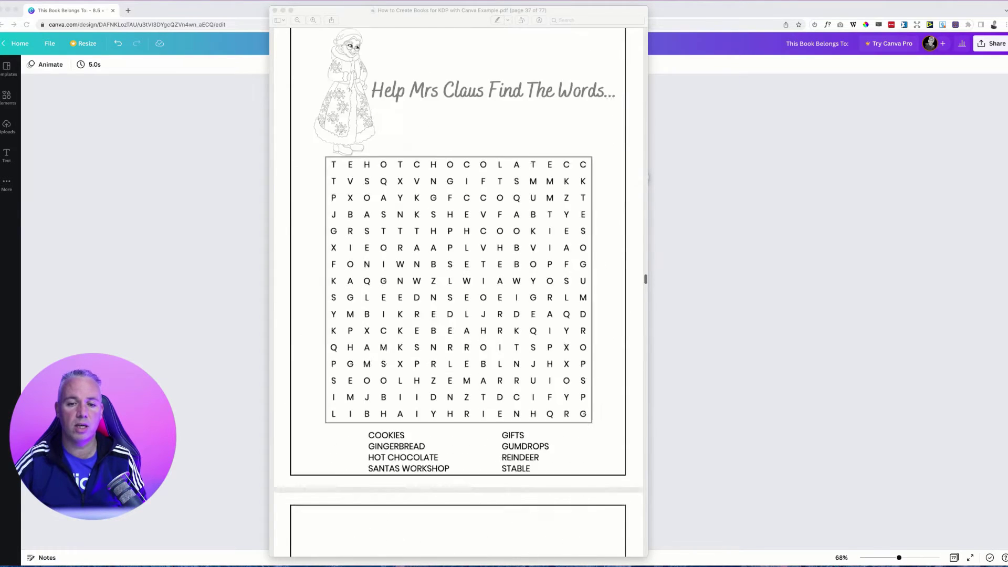
{"action": "scroll", "coordinate": [459, 292], "scroll_direction": "down", "scroll_amount": 12}
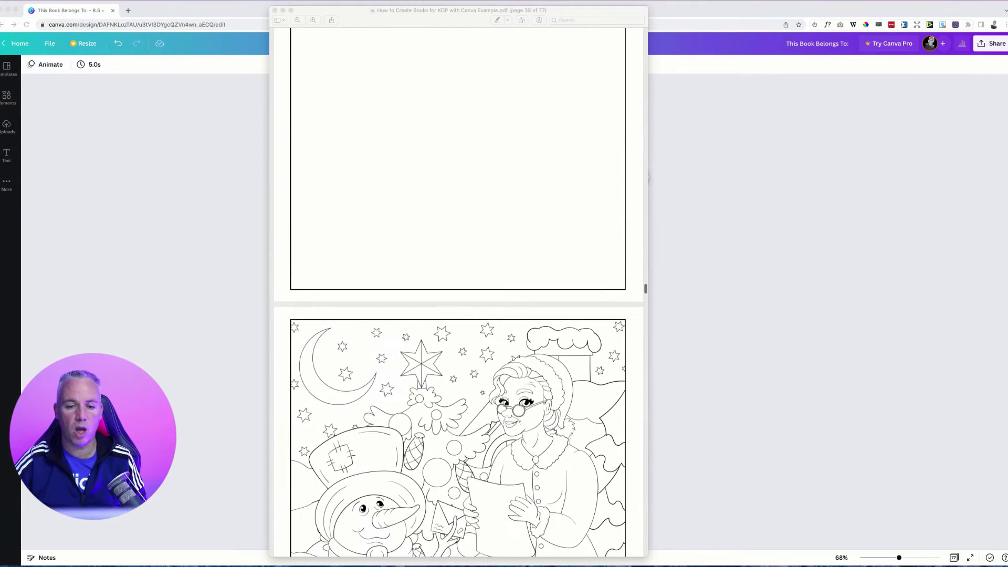
{"action": "scroll", "coordinate": [459, 292], "scroll_direction": "down", "scroll_amount": 5}
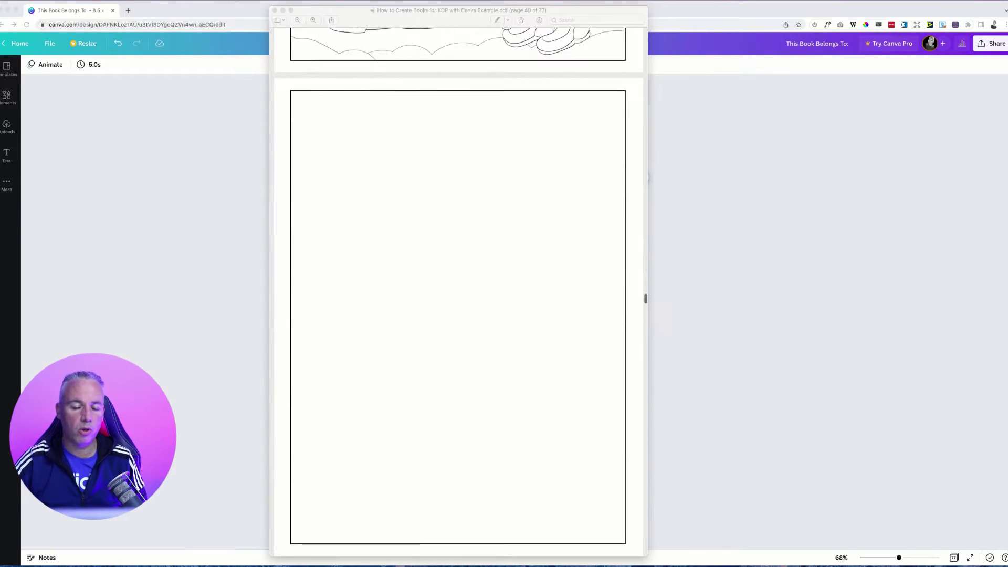
{"action": "scroll", "coordinate": [458, 292], "scroll_direction": "down", "scroll_amount": 10}
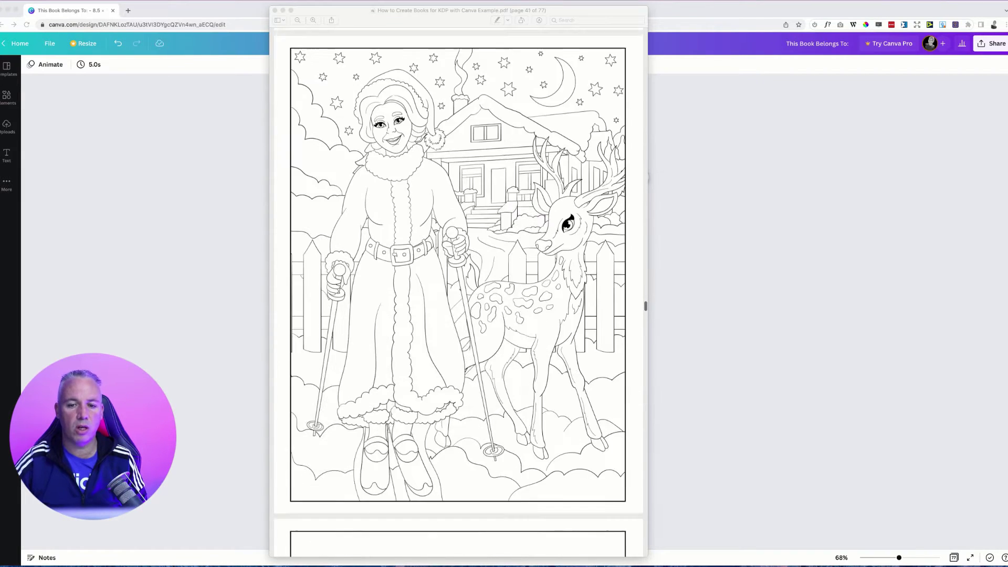
{"action": "scroll", "coordinate": [458, 292], "scroll_direction": "down", "scroll_amount": 15}
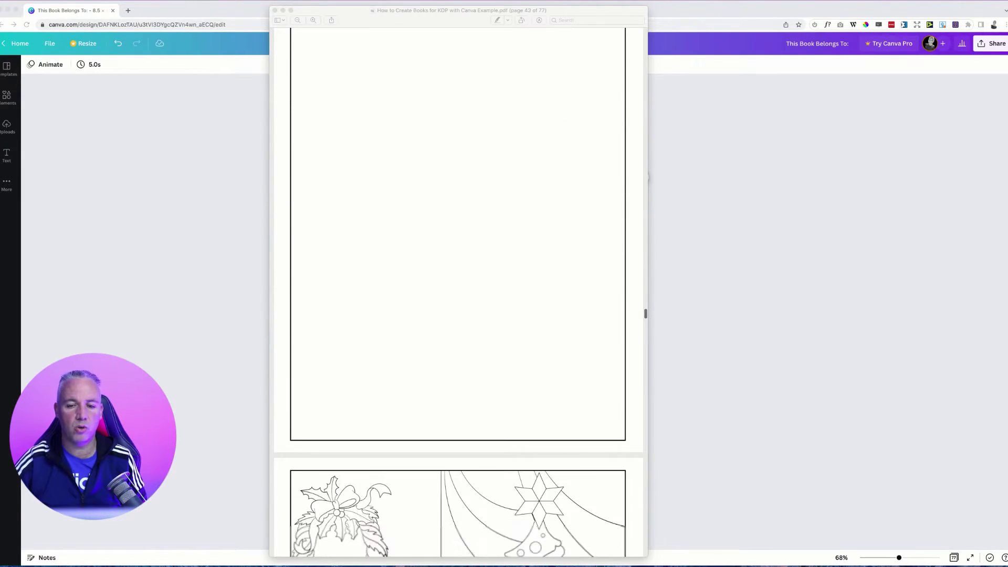
{"action": "scroll", "coordinate": [459, 292], "scroll_direction": "down", "scroll_amount": 5}
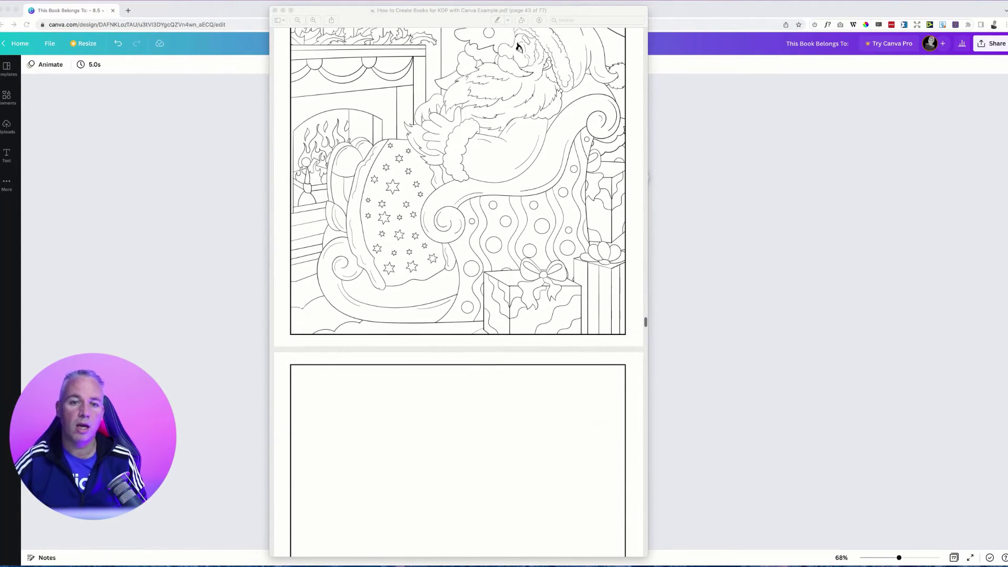
{"action": "scroll", "coordinate": [458, 292], "scroll_direction": "down", "scroll_amount": 2}
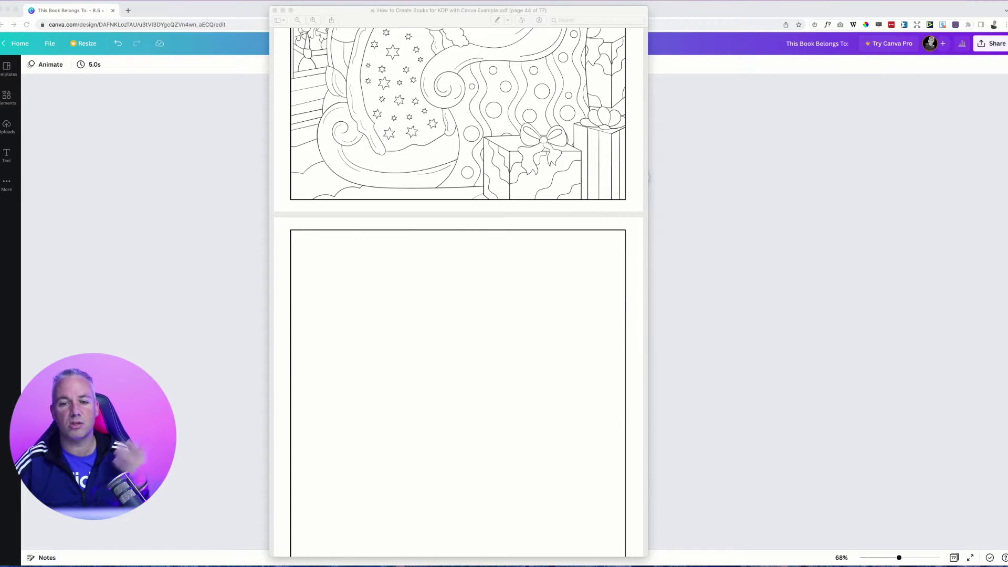
{"action": "scroll", "coordinate": [458, 291], "scroll_direction": "down", "scroll_amount": 10}
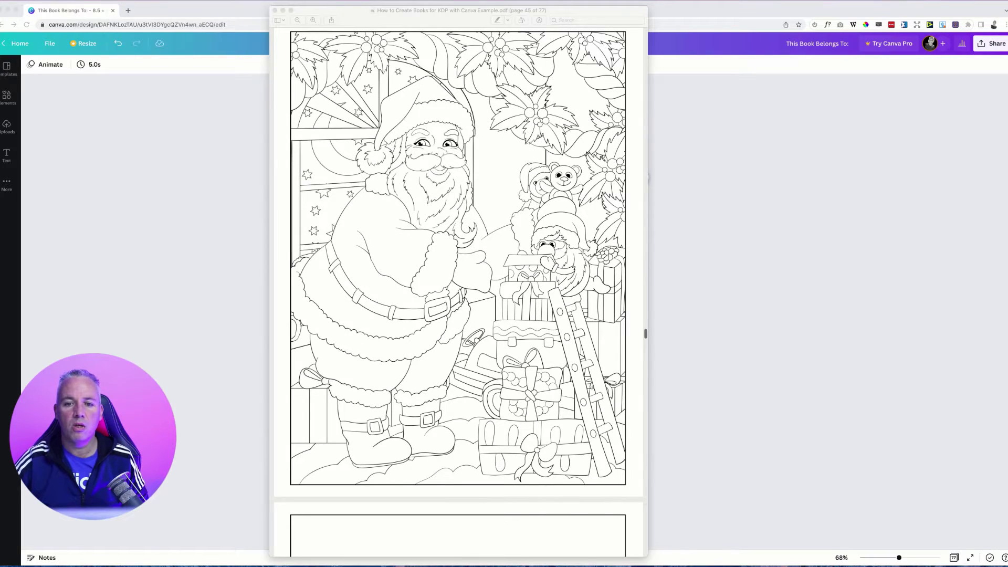
Step: Switch to the Canva book design and review its coloring, puzzle and bordered blank pages from page 74 back to about page 16
{"action": "left_click", "coordinate": [719, 245]}
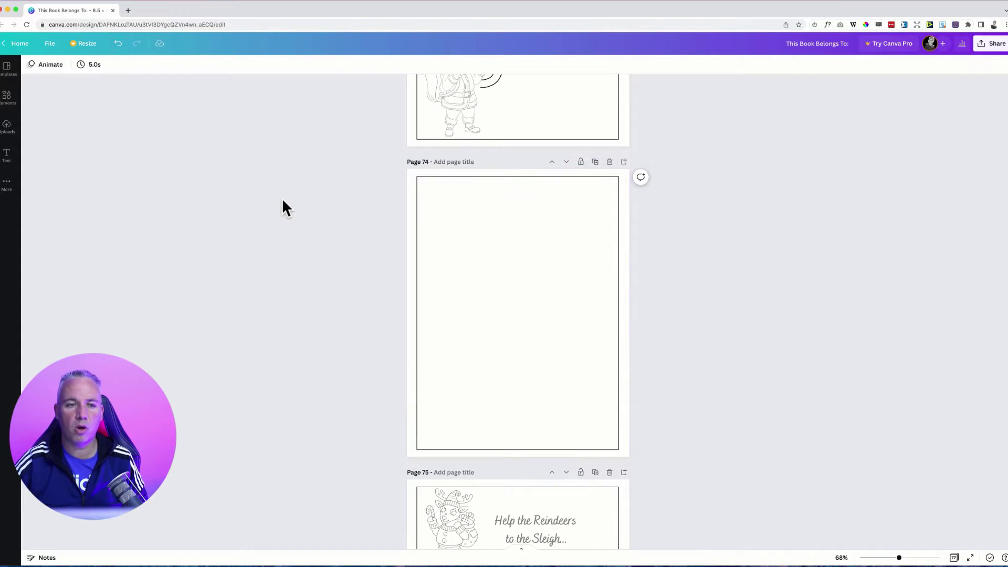
{"action": "scroll", "coordinate": [282, 198], "scroll_direction": "up", "scroll_amount": 20}
{"action": "scroll", "coordinate": [282, 202], "scroll_direction": "up", "scroll_amount": 16}
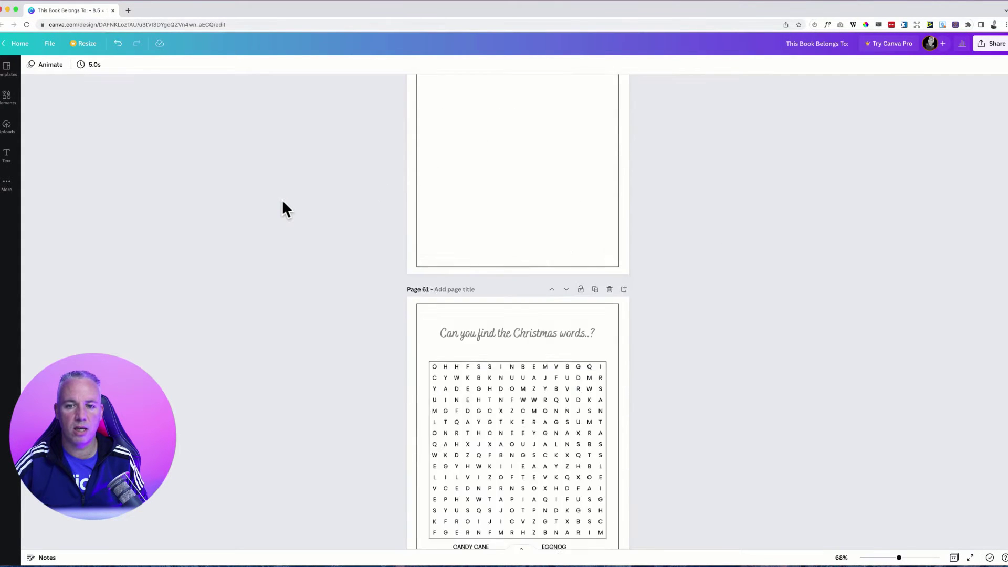
{"action": "scroll", "coordinate": [282, 200], "scroll_direction": "up", "scroll_amount": 20}
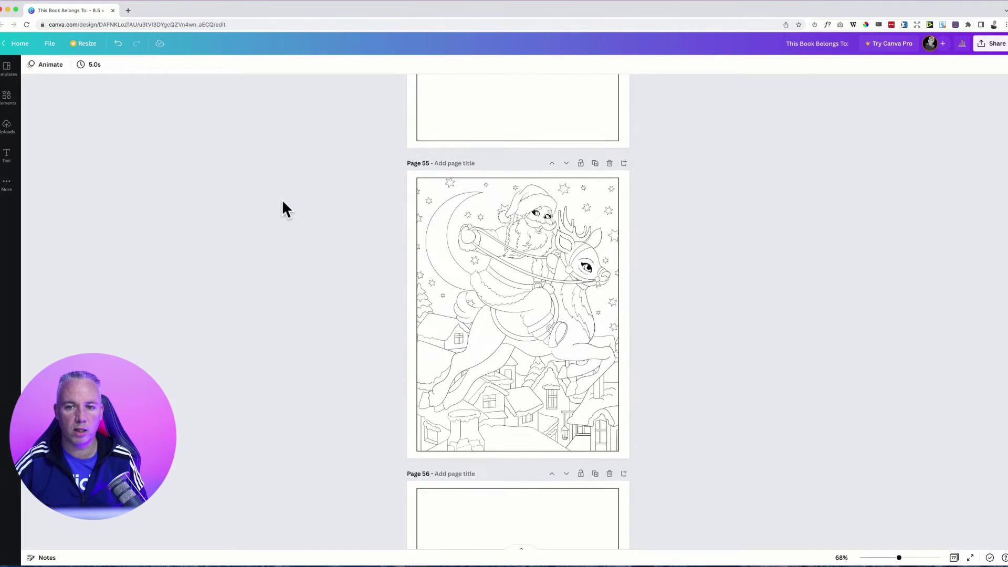
{"action": "scroll", "coordinate": [281, 200], "scroll_direction": "up", "scroll_amount": 20}
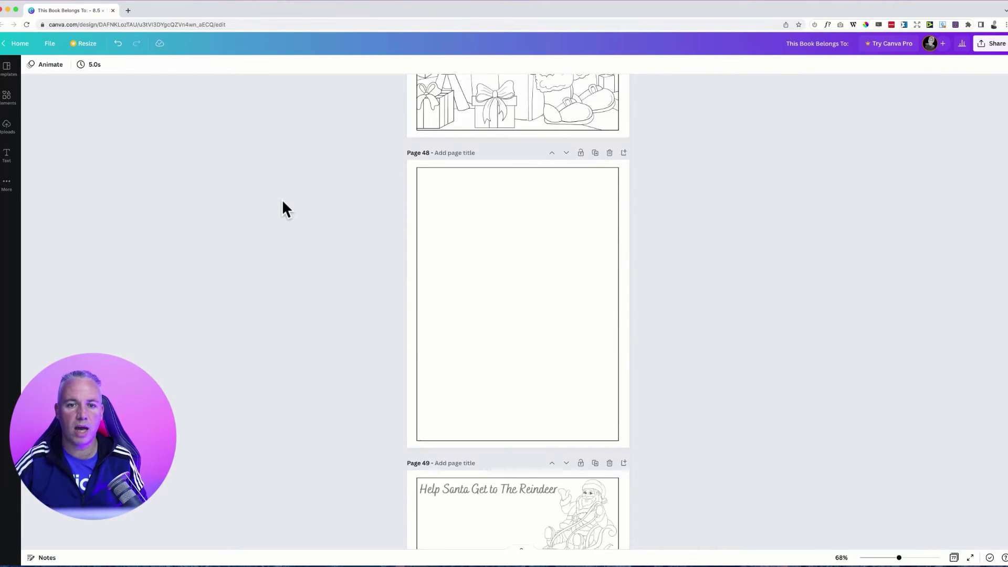
{"action": "scroll", "coordinate": [282, 199], "scroll_direction": "up", "scroll_amount": 20}
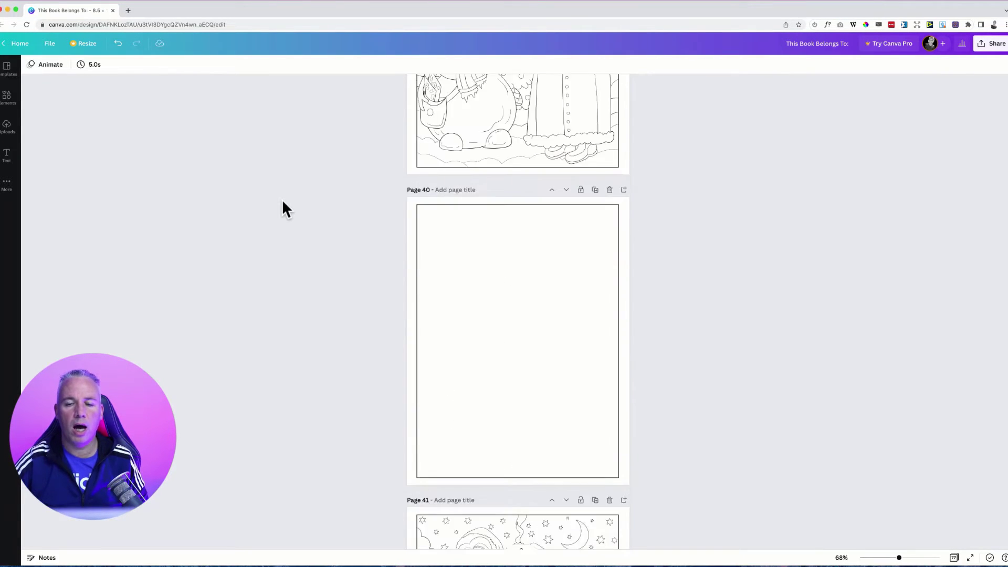
{"action": "scroll", "coordinate": [282, 200], "scroll_direction": "up", "scroll_amount": 3}
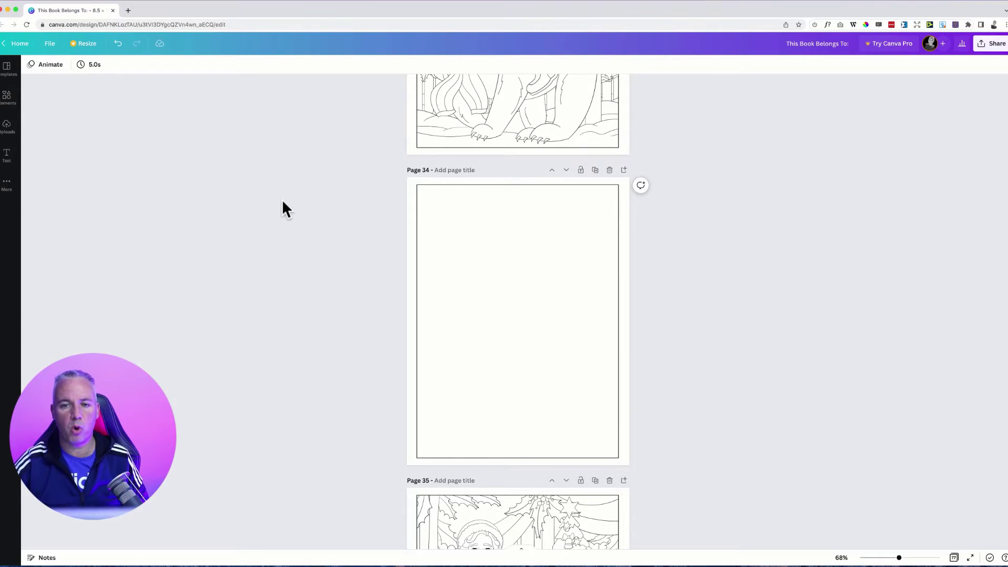
{"action": "scroll", "coordinate": [282, 201], "scroll_direction": "up", "scroll_amount": 13}
{"action": "scroll", "coordinate": [284, 208], "scroll_direction": "up", "scroll_amount": 16}
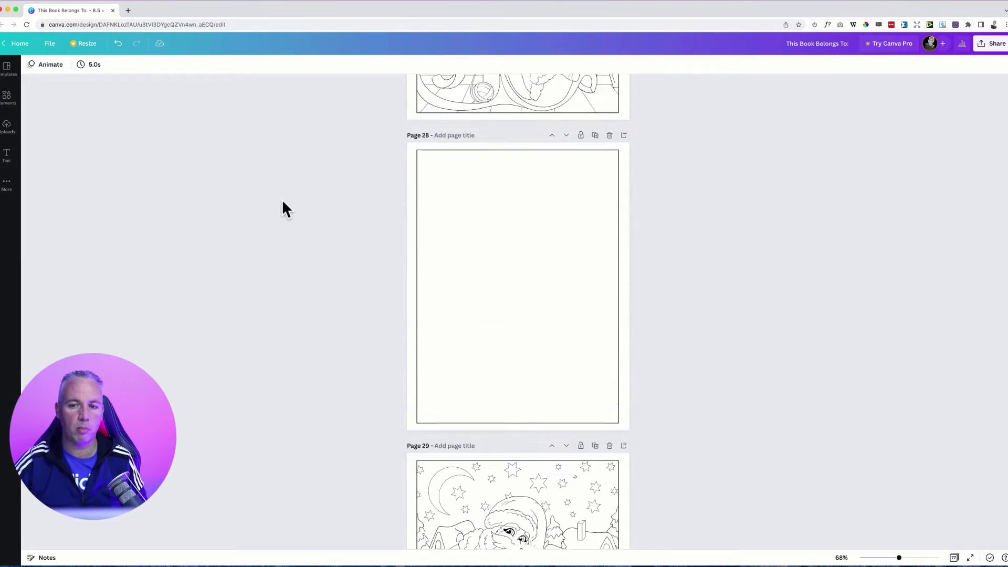
{"action": "scroll", "coordinate": [284, 204], "scroll_direction": "up", "scroll_amount": 18}
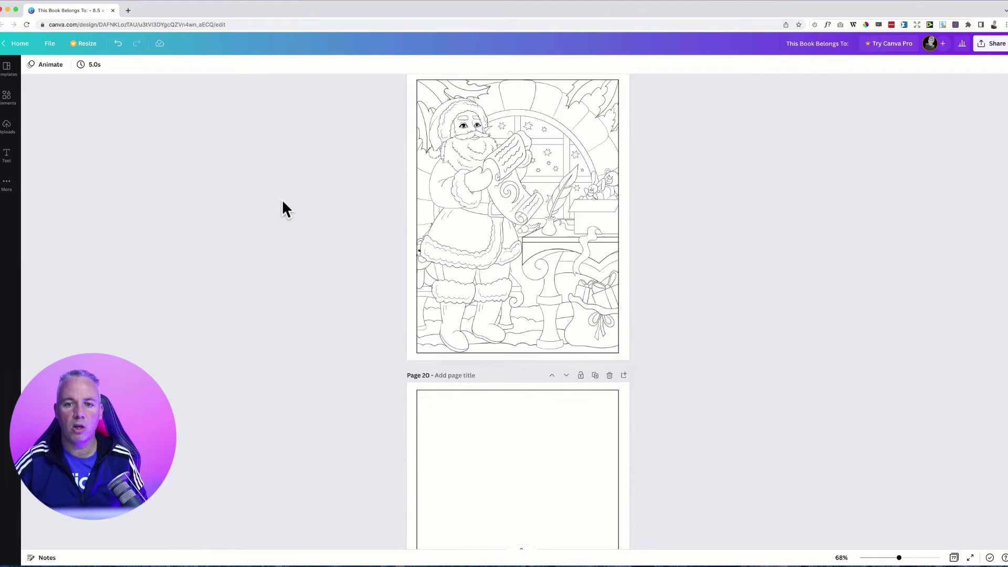
{"action": "scroll", "coordinate": [284, 209], "scroll_direction": "up", "scroll_amount": 2}
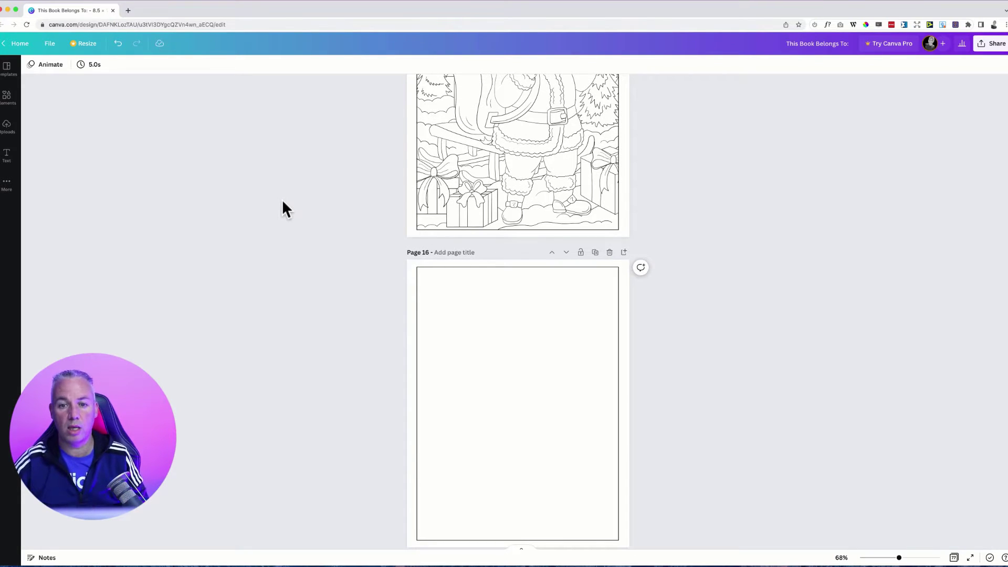
{"action": "scroll", "coordinate": [281, 209], "scroll_direction": "down", "scroll_amount": 12}
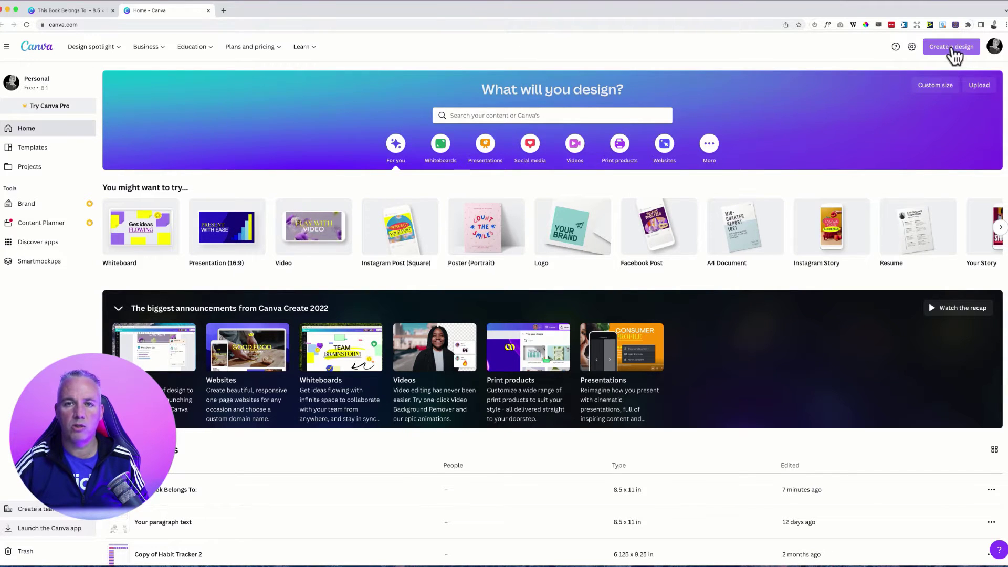
Step: Create a new custom-size design 8.5 in wide and 11 in high
{"action": "left_click", "coordinate": [952, 46]}
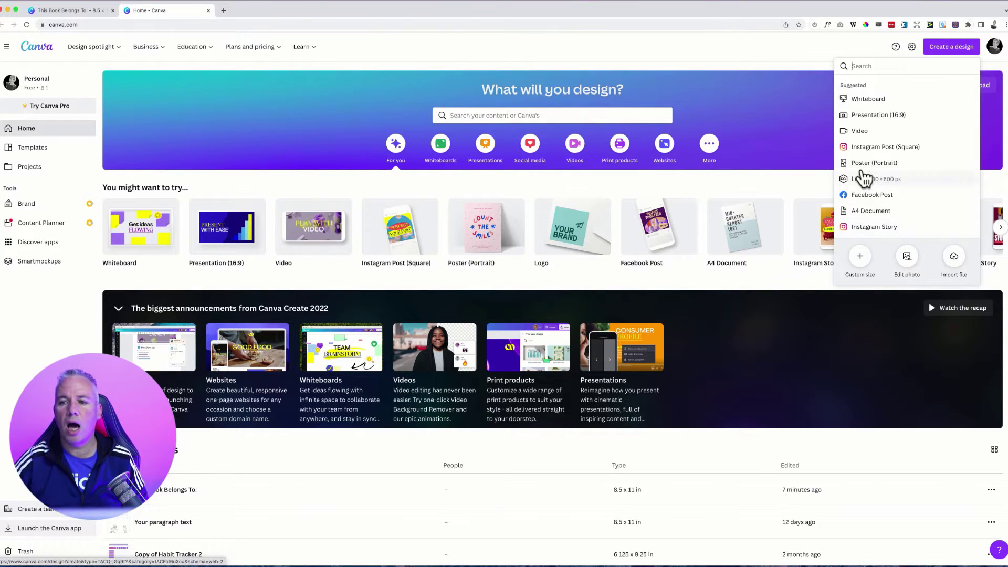
{"action": "left_click", "coordinate": [860, 258]}
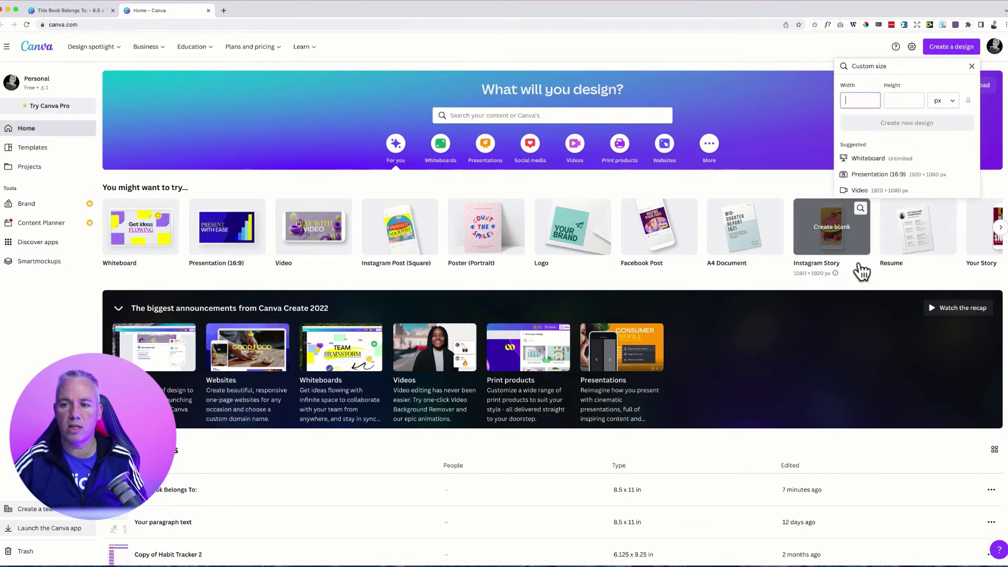
{"action": "left_click", "coordinate": [951, 102]}
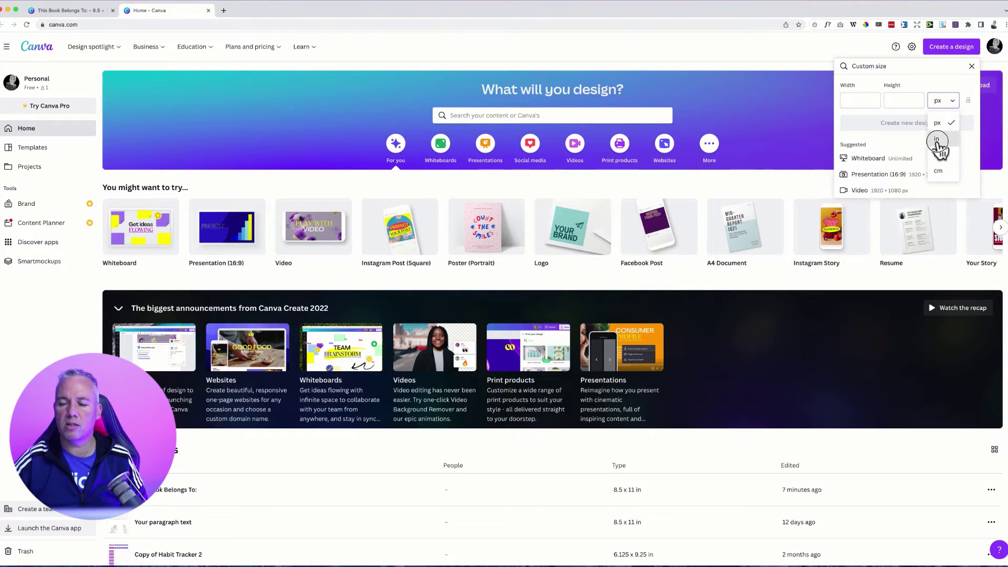
{"action": "left_click", "coordinate": [937, 139]}
{"action": "left_click", "coordinate": [855, 102]}
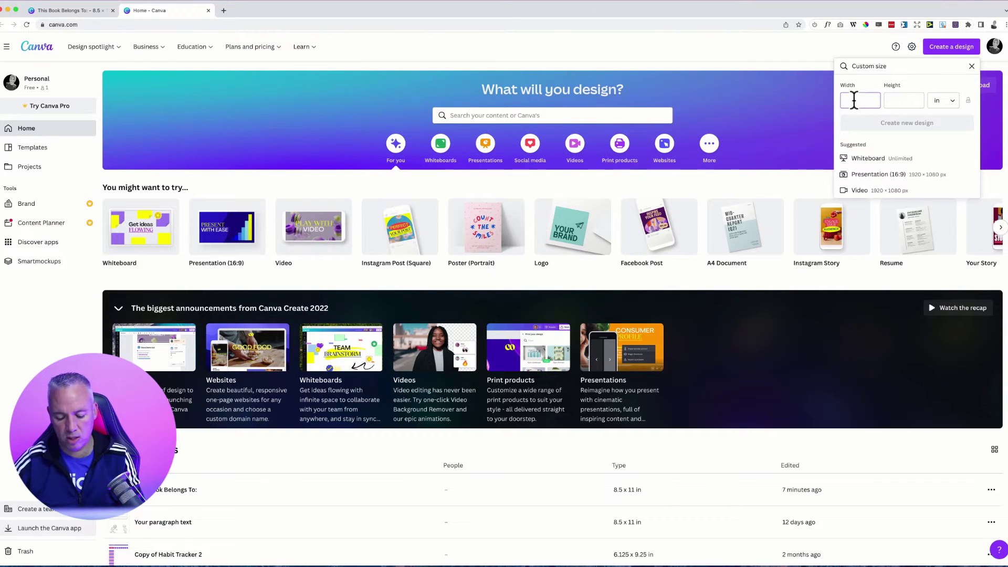
{"action": "type", "text": "8.5"}
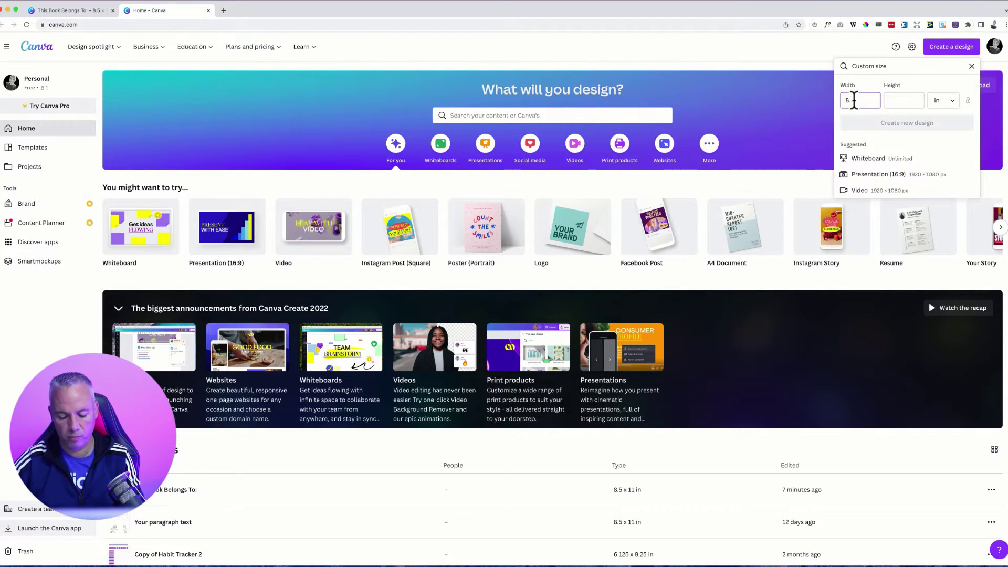
{"action": "left_click", "coordinate": [892, 100]}
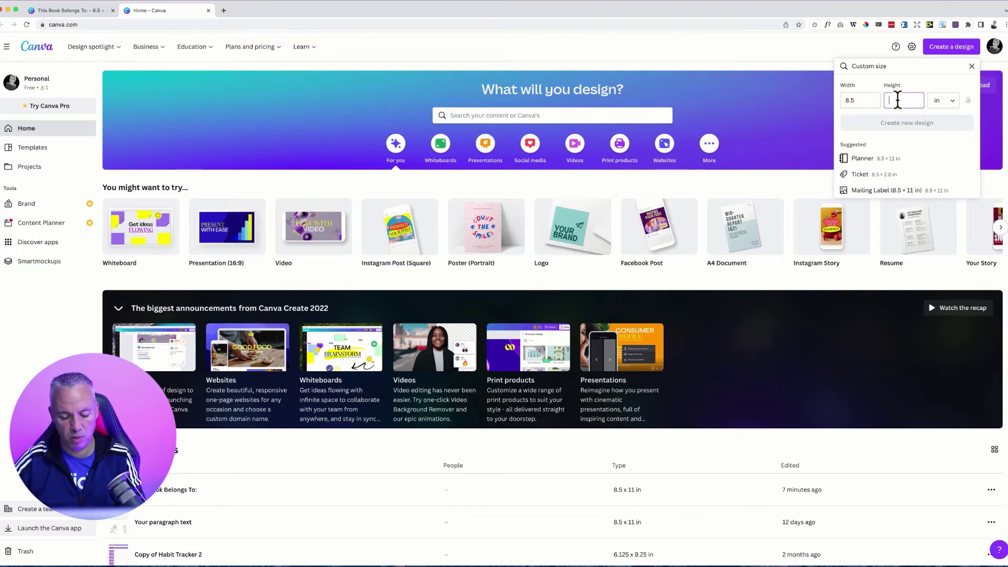
{"action": "type", "text": "11"}
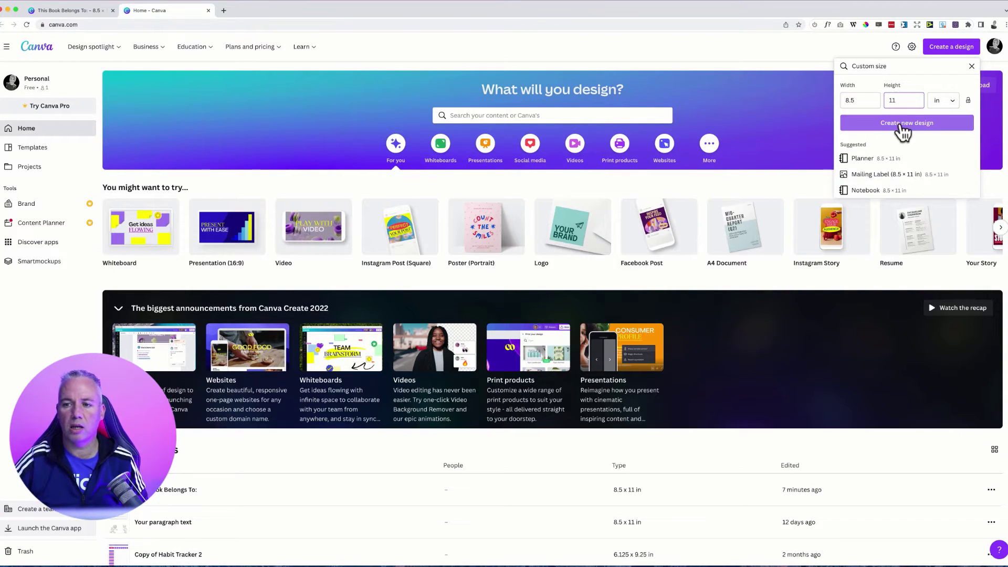
{"action": "left_click", "coordinate": [901, 124]}
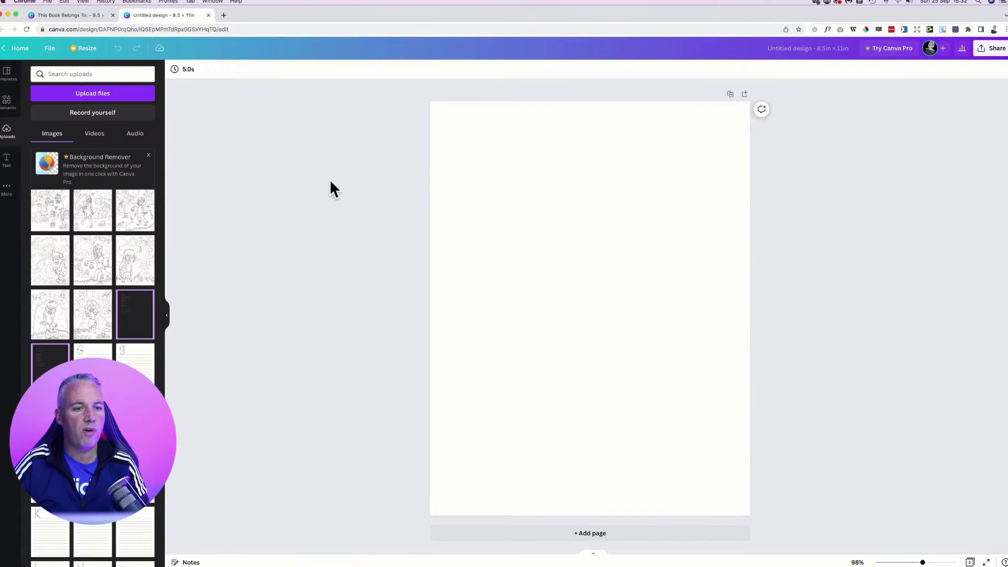
Step: Place the uploaded purple-bordered margin template on the blank page and enlarge it to fill the whole page
{"action": "left_click", "coordinate": [132, 317]}
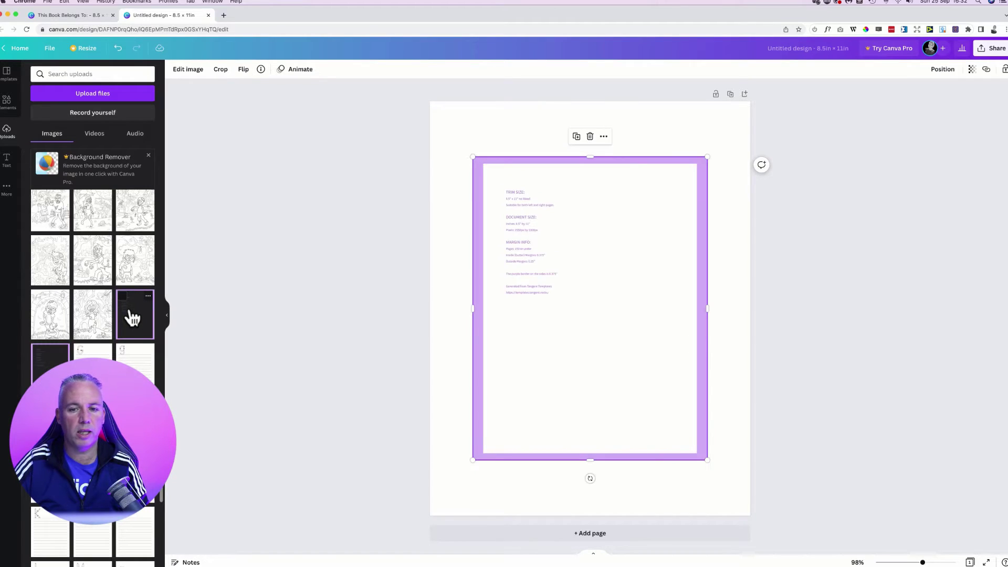
{"action": "left_click", "coordinate": [431, 190]}
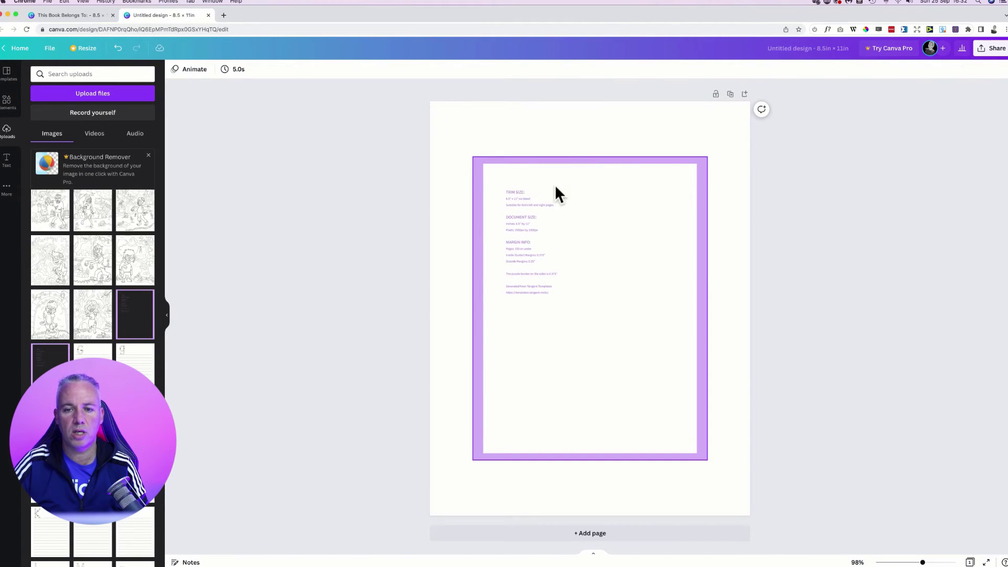
{"action": "left_click", "coordinate": [494, 175]}
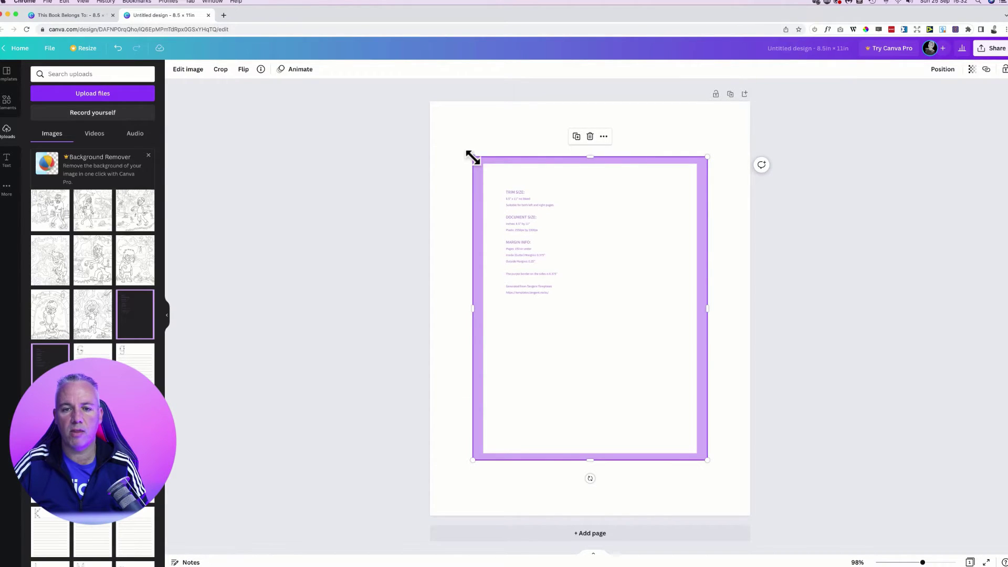
{"action": "left_click_drag", "start_coordinate": [472, 157], "coordinate": [423, 102]}
{"action": "left_click_drag", "start_coordinate": [706, 460], "coordinate": [751, 514]}
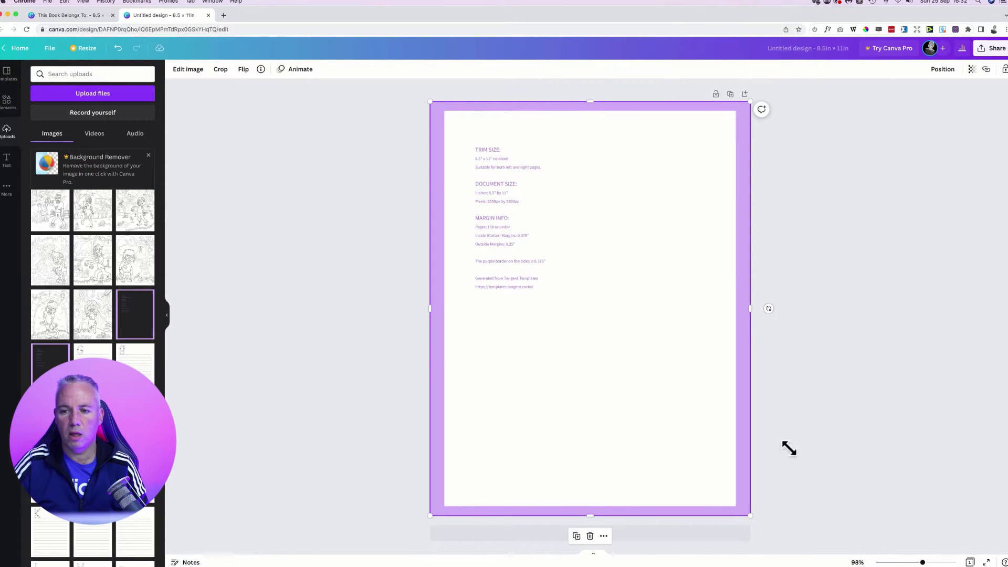
{"action": "left_click", "coordinate": [344, 332]}
Step: Add a square shape and stretch it to cover exactly the area inside the template's purple margin
{"action": "left_click", "coordinate": [7, 99]}
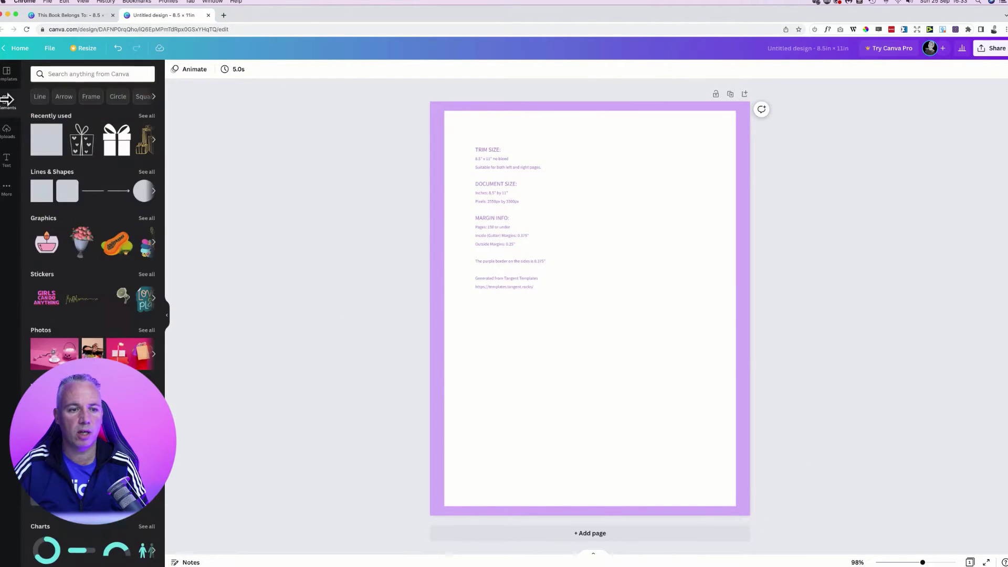
{"action": "left_click", "coordinate": [48, 150]}
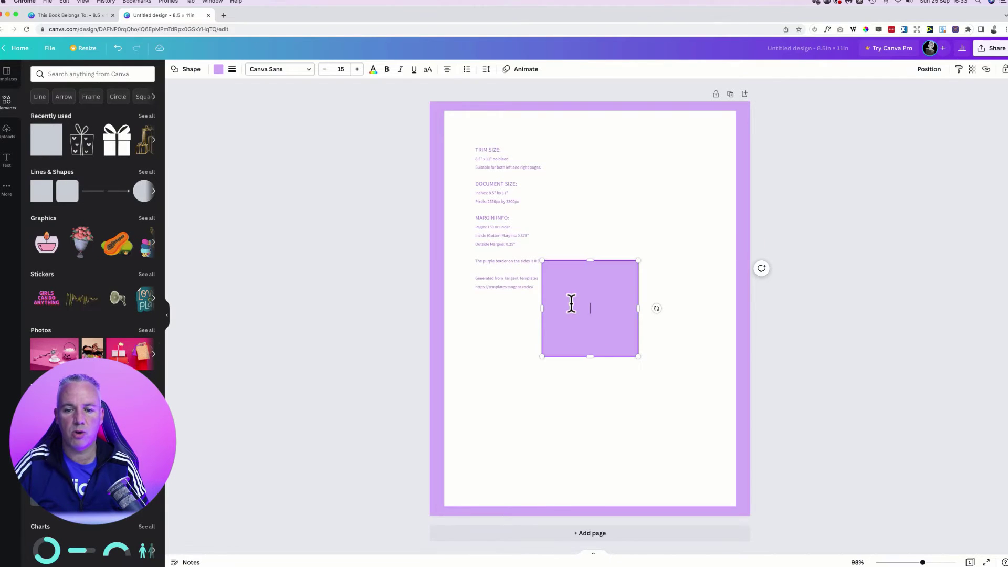
{"action": "left_click_drag", "start_coordinate": [567, 275], "coordinate": [468, 126]}
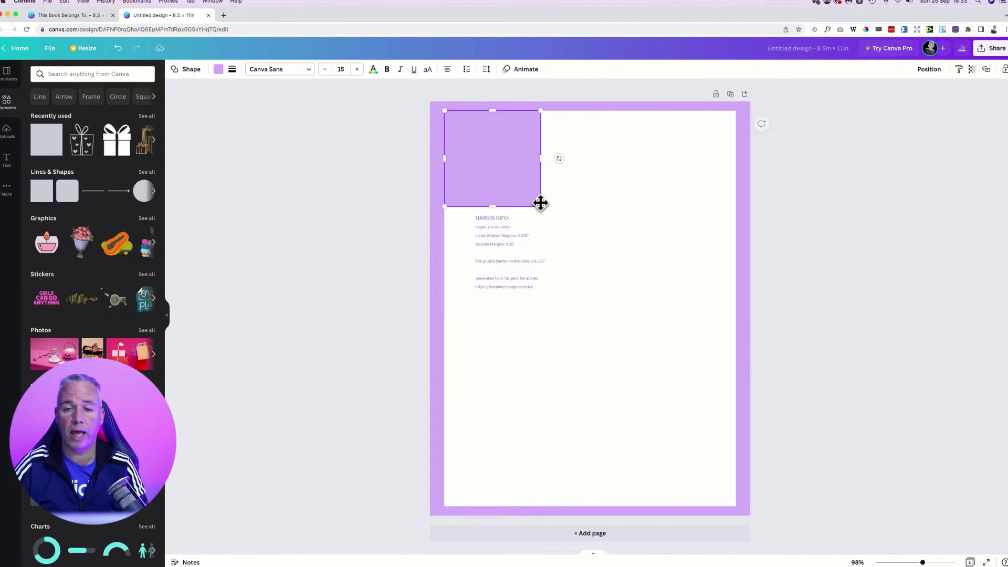
{"action": "left_click_drag", "start_coordinate": [540, 213], "coordinate": [734, 507]}
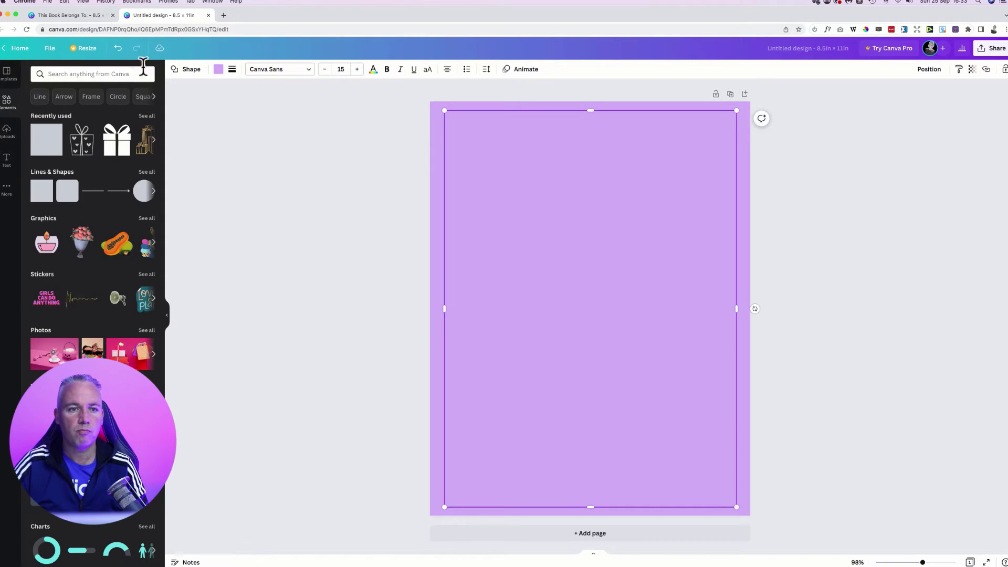
Step: Give the rectangle a white fill and a solid border with a weight of 2
{"action": "left_click", "coordinate": [218, 69]}
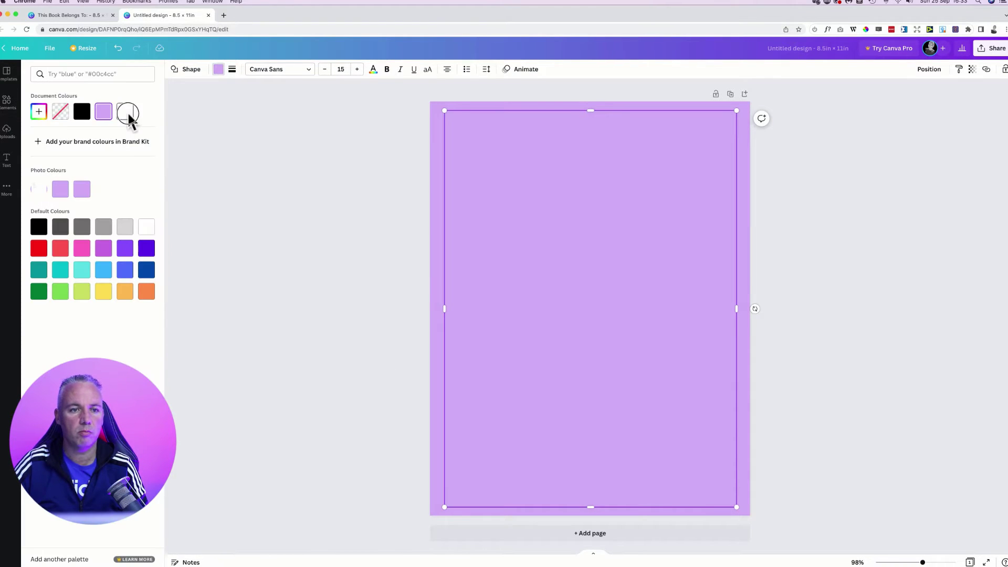
{"action": "left_click", "coordinate": [126, 112]}
{"action": "left_click", "coordinate": [232, 69]}
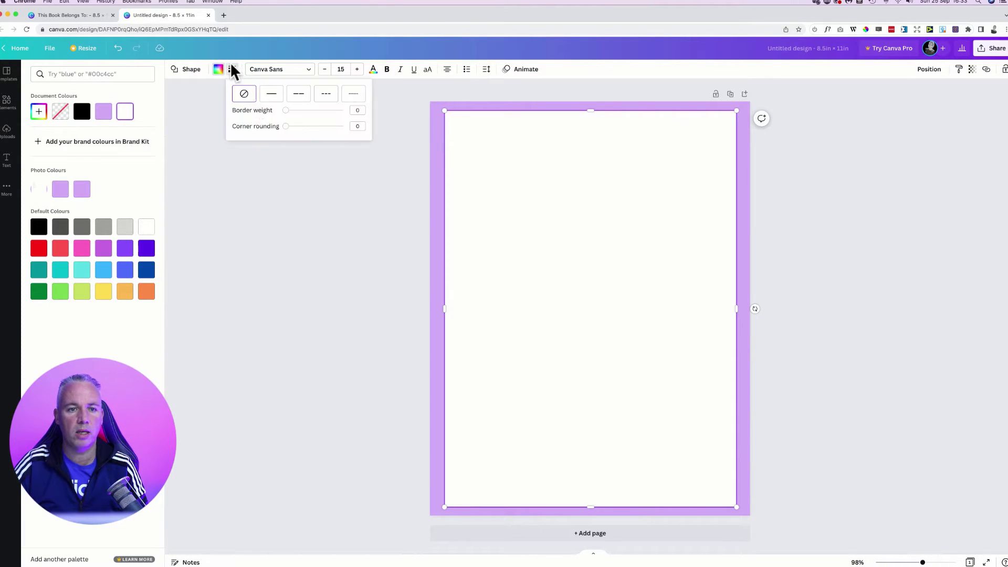
{"action": "left_click", "coordinate": [272, 98]}
{"action": "left_click_drag", "start_coordinate": [289, 112], "coordinate": [286, 111]}
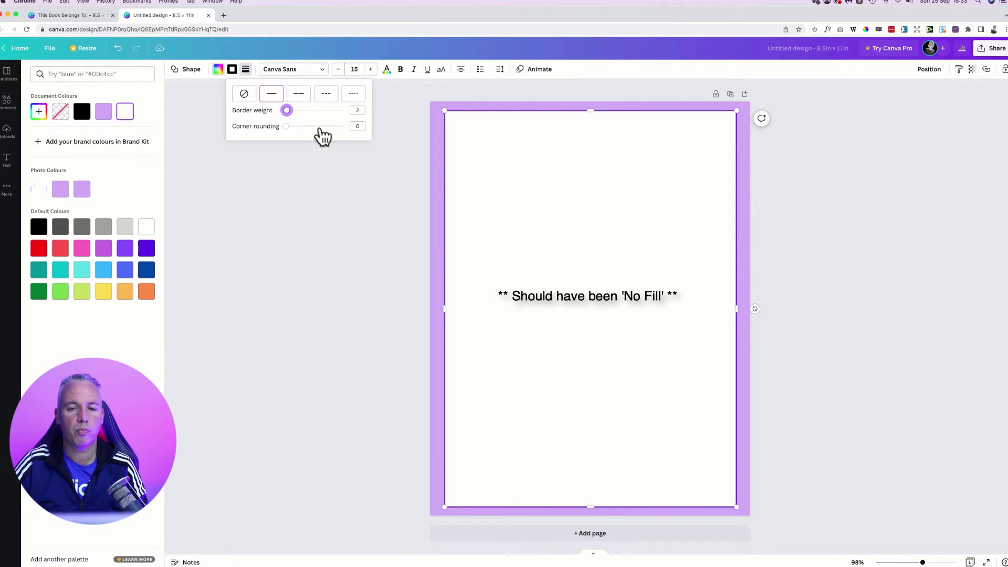
Step: Delete the purple margin template from behind the rectangle and duplicate the bordered page
{"action": "left_click", "coordinate": [439, 176]}
{"action": "key", "text": "Delete"}
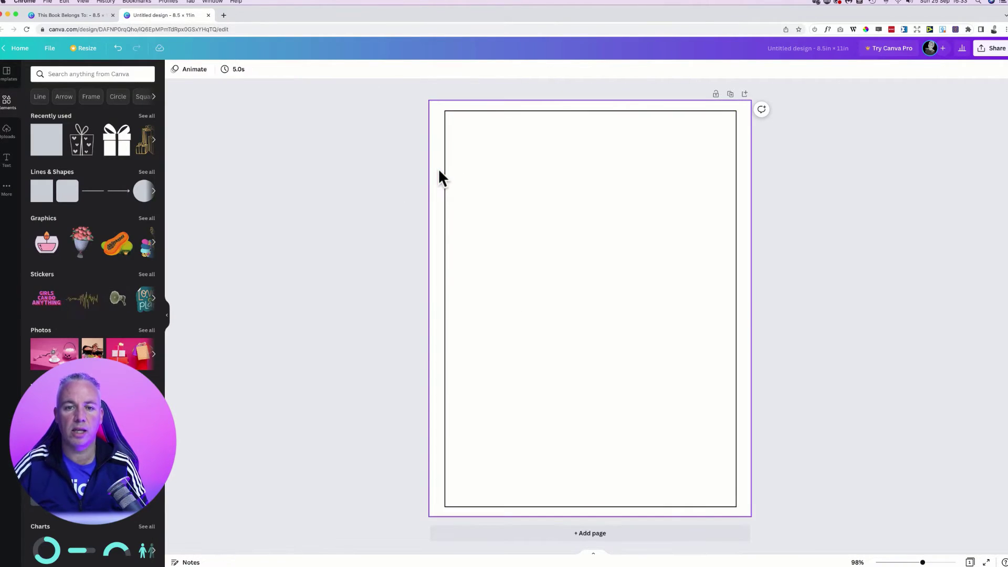
{"action": "left_click", "coordinate": [356, 167]}
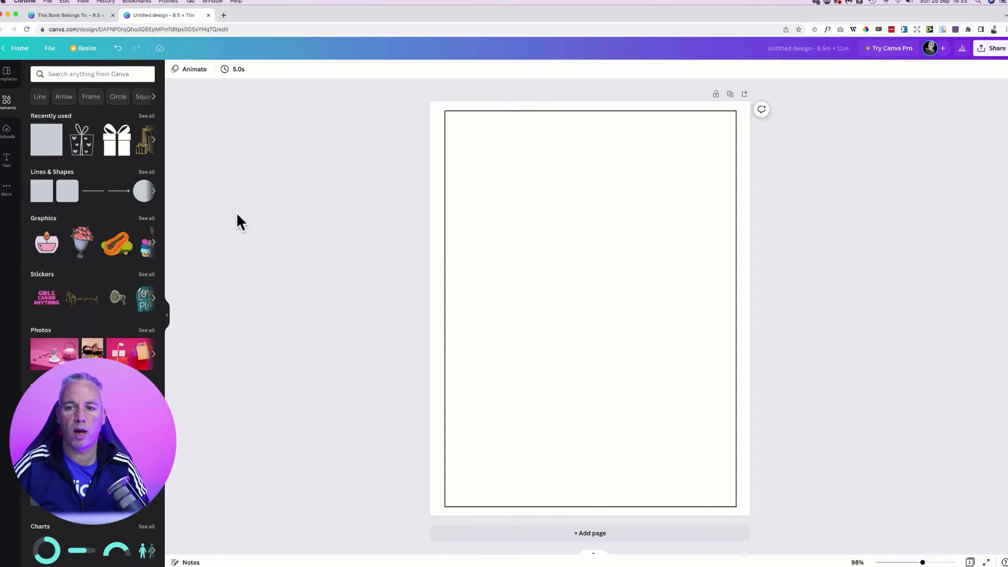
{"action": "left_click", "coordinate": [730, 94]}
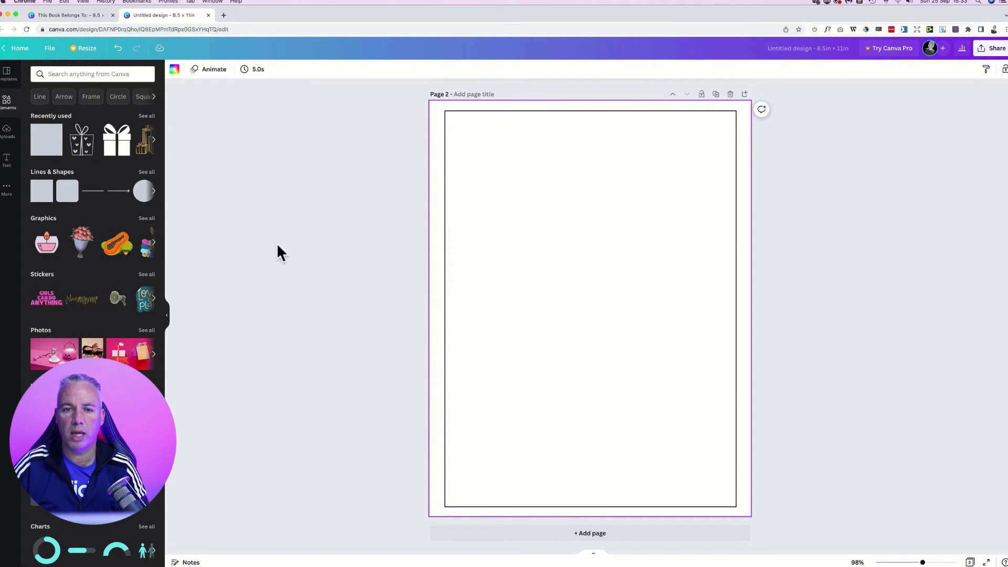
{"action": "scroll", "coordinate": [234, 214], "scroll_direction": "up", "scroll_amount": 8}
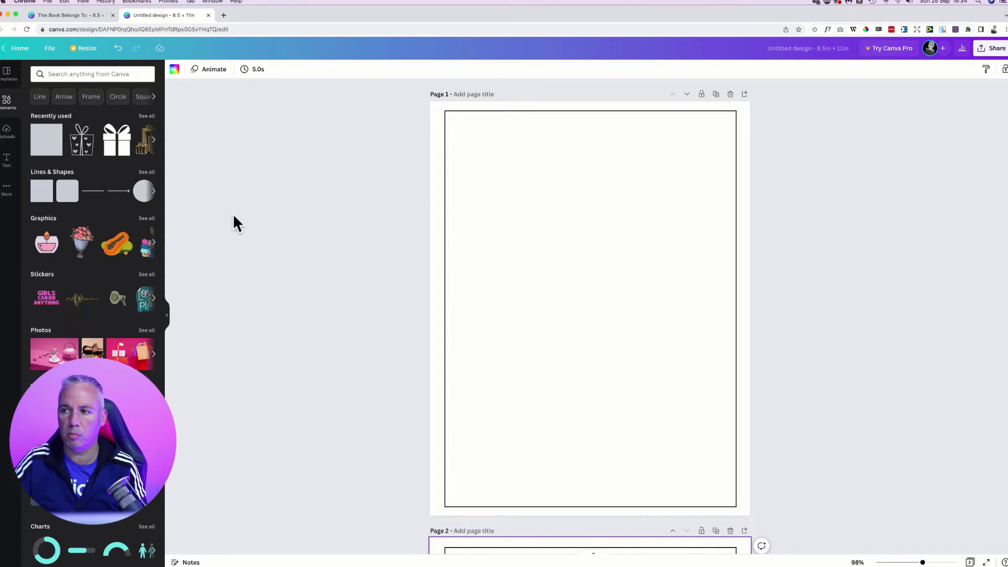
Step: Switch to Finder and bring up the image packs folder with the mrandmrsclause artwork, placing its window over the design
{"action": "key", "text": "super+Tab"}
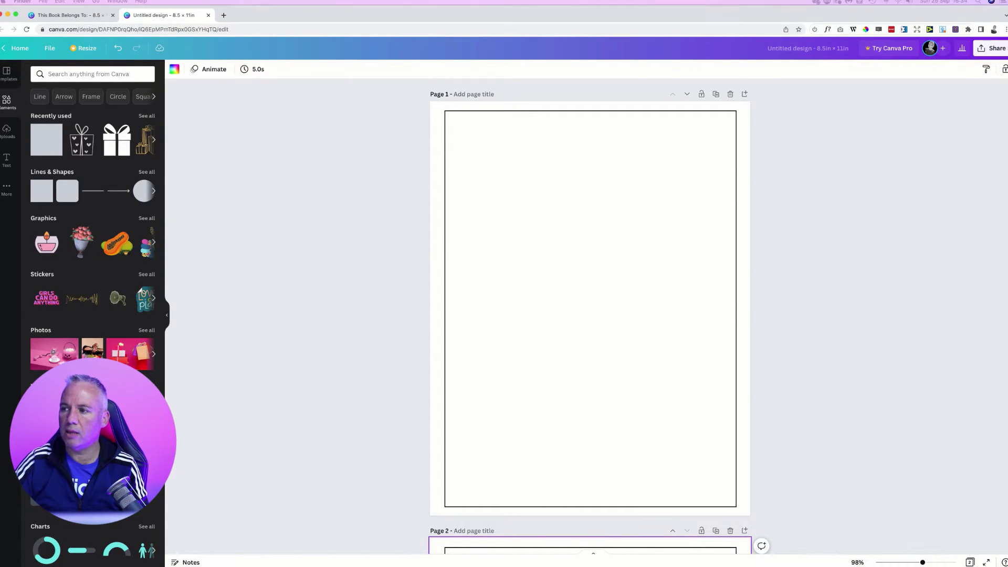
{"action": "left_click_drag", "start_coordinate": [908, 93], "coordinate": [610, 101]}
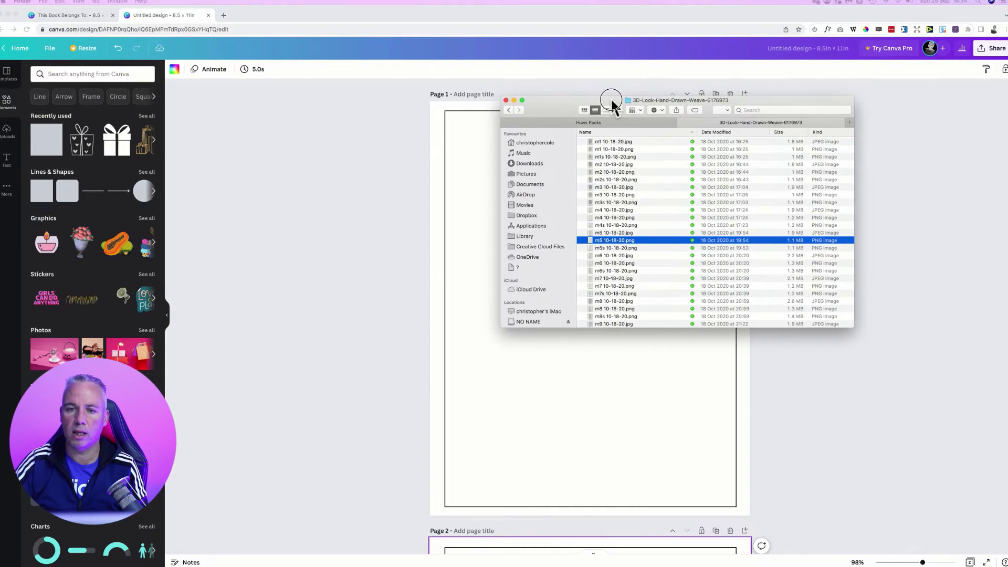
{"action": "left_click", "coordinate": [572, 122]}
{"action": "scroll", "coordinate": [644, 156], "scroll_direction": "down", "scroll_amount": 3}
{"action": "scroll", "coordinate": [645, 159], "scroll_direction": "up", "scroll_amount": 3}
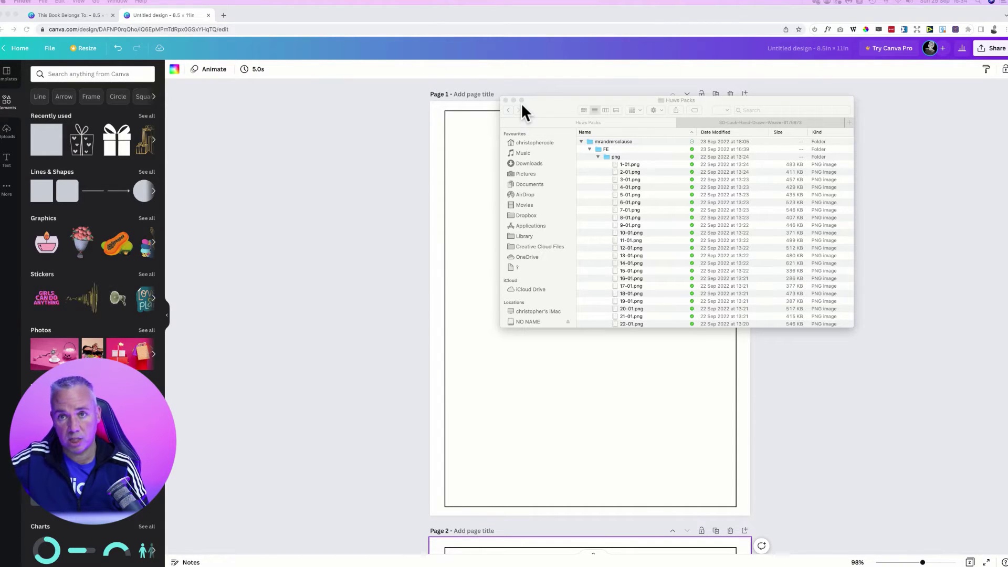
Step: Collapse the FE and OTO 3 folders in mrandmrsclause, leaving the OTO 1 folder expanded
{"action": "left_click", "coordinate": [590, 149]}
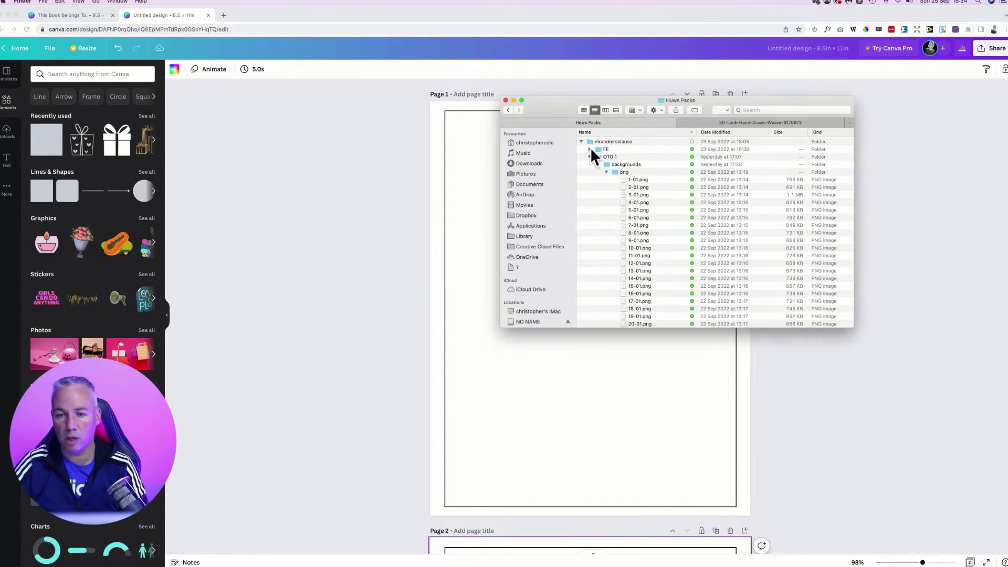
{"action": "left_click", "coordinate": [589, 156]}
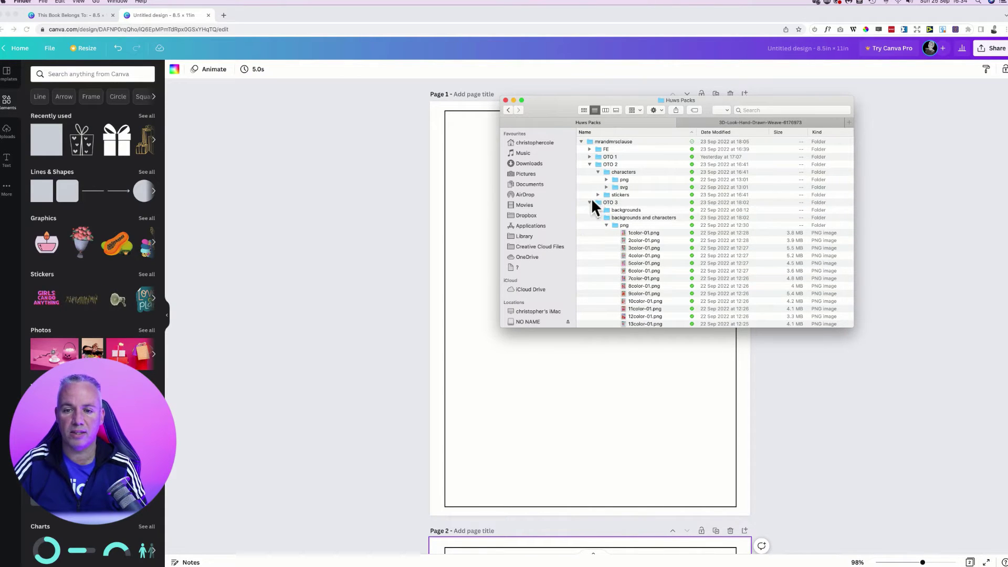
{"action": "left_click", "coordinate": [588, 202]}
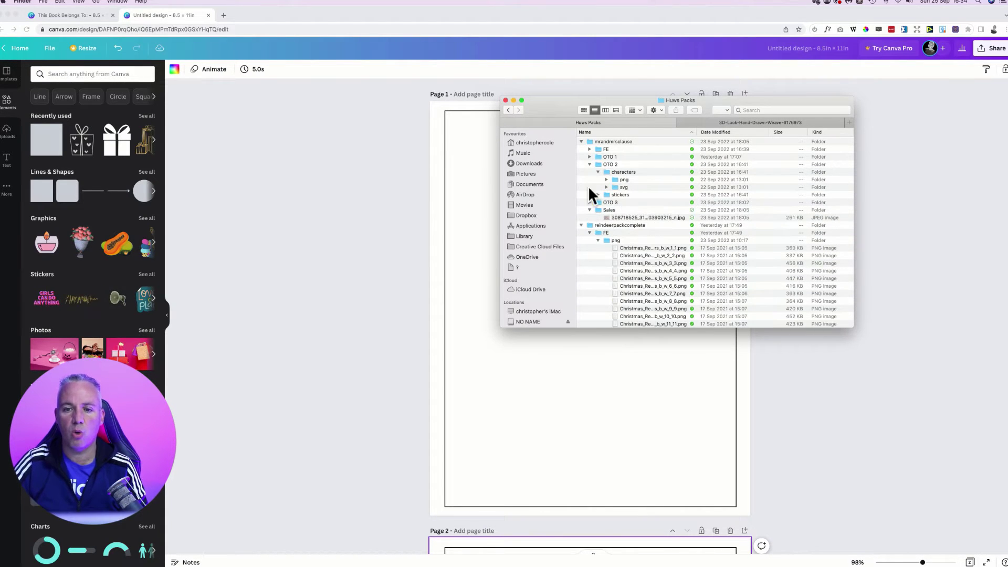
{"action": "left_click", "coordinate": [589, 157]}
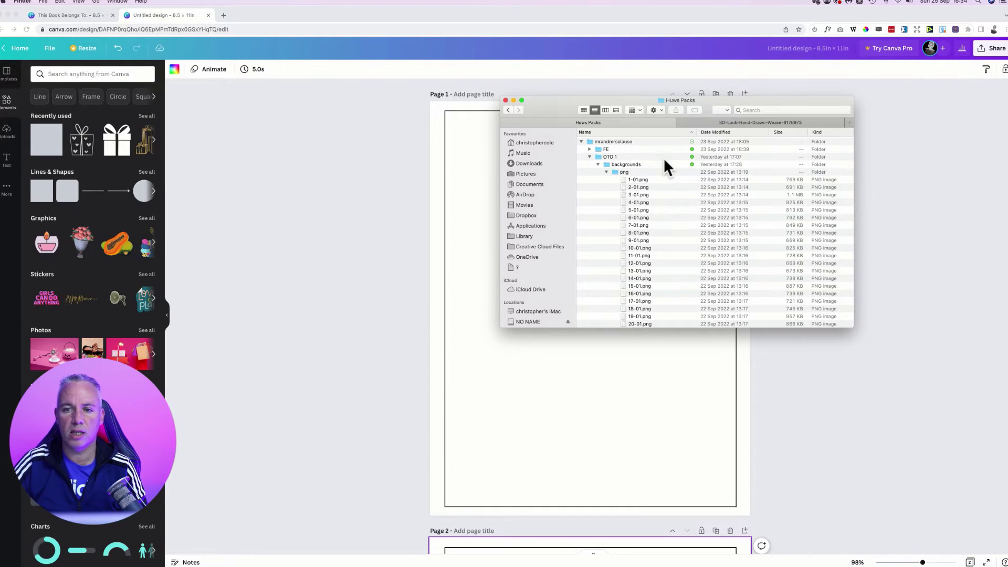
{"action": "left_click_drag", "start_coordinate": [741, 100], "coordinate": [740, 89]}
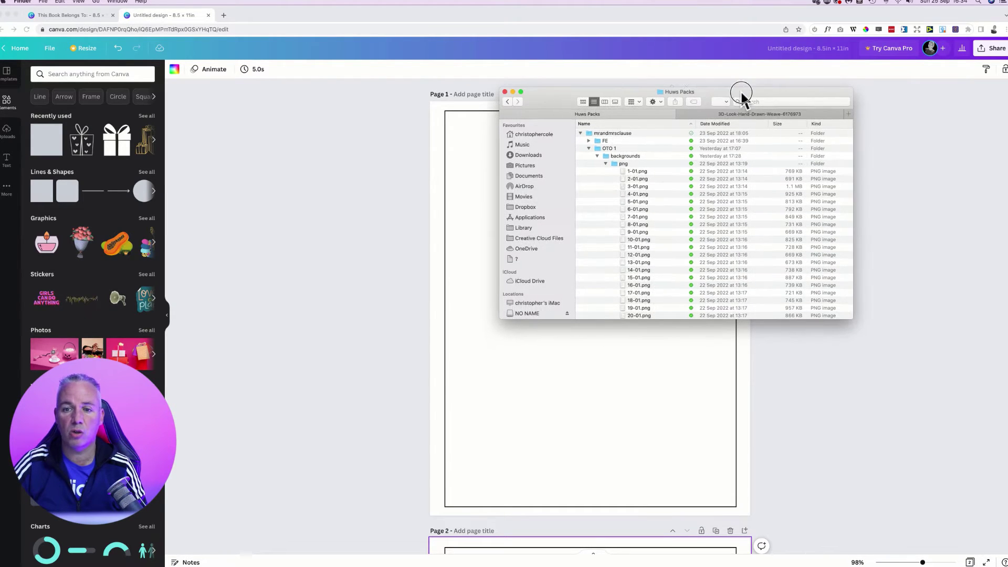
Step: Within OTO 1, collapse backgrounds, expand backgrounds and characters, and select 7-01.png with the window moved clear of the page
{"action": "left_click", "coordinate": [597, 153]}
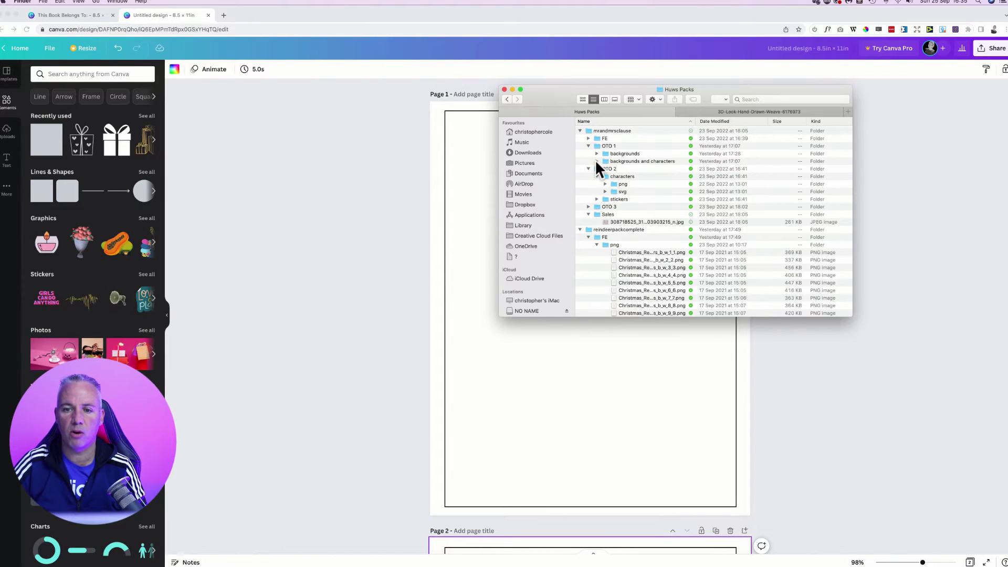
{"action": "left_click", "coordinate": [596, 161]}
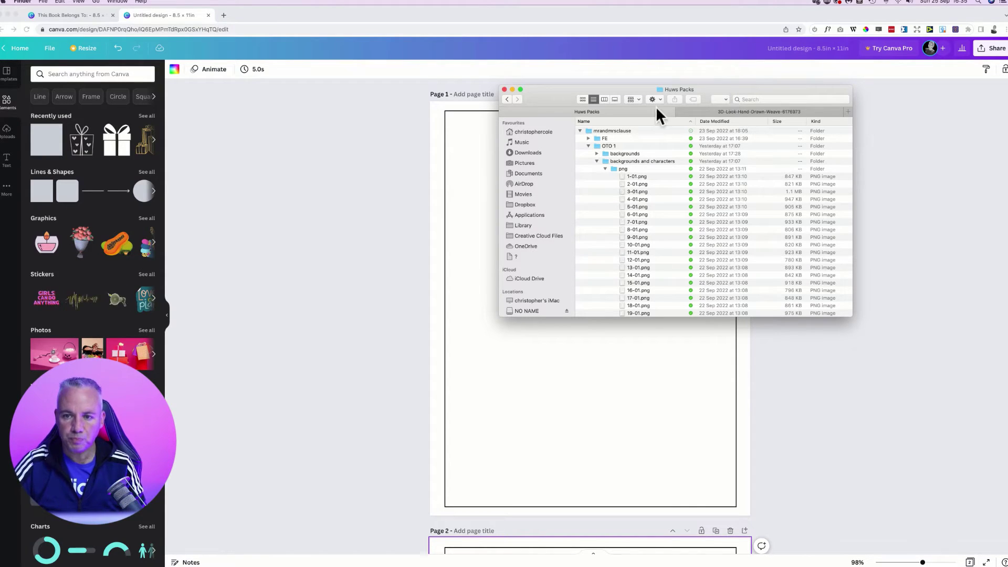
{"action": "left_click_drag", "start_coordinate": [703, 90], "coordinate": [804, 30]}
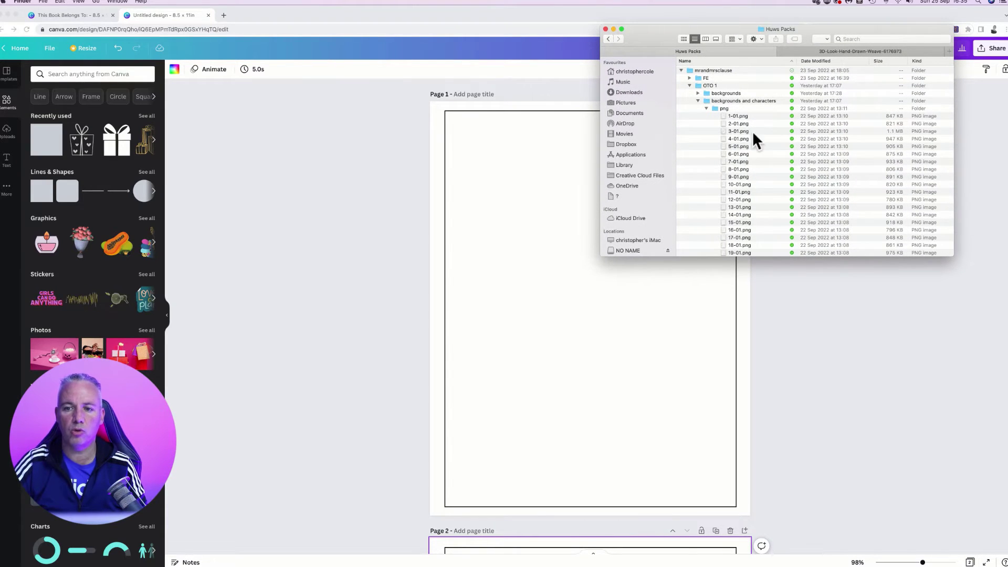
{"action": "left_click", "coordinate": [743, 162]}
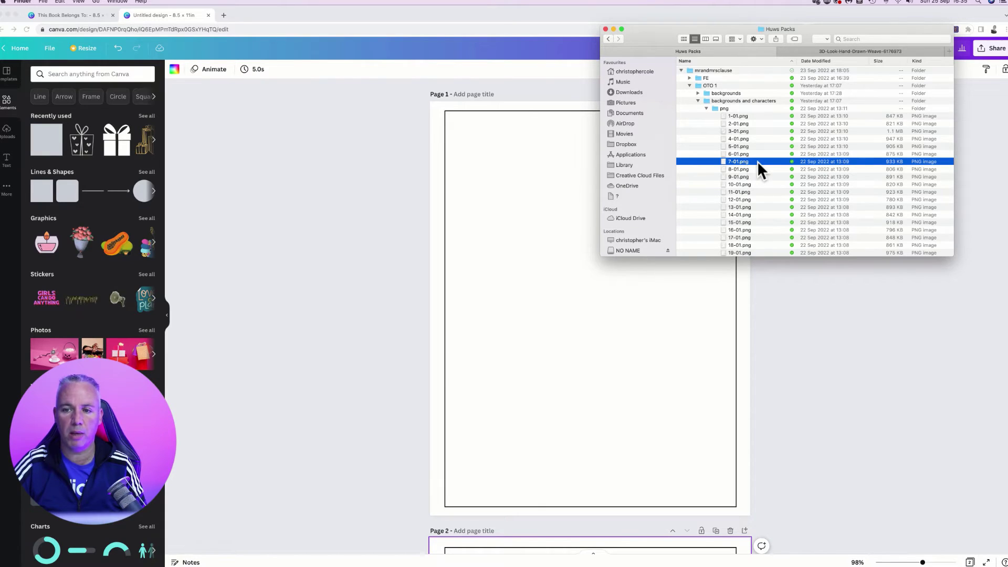
Step: Place 7-01.png on page 1 and enlarge it to fill the bordered rectangle edge to edge
{"action": "left_click_drag", "start_coordinate": [758, 162], "coordinate": [559, 227]}
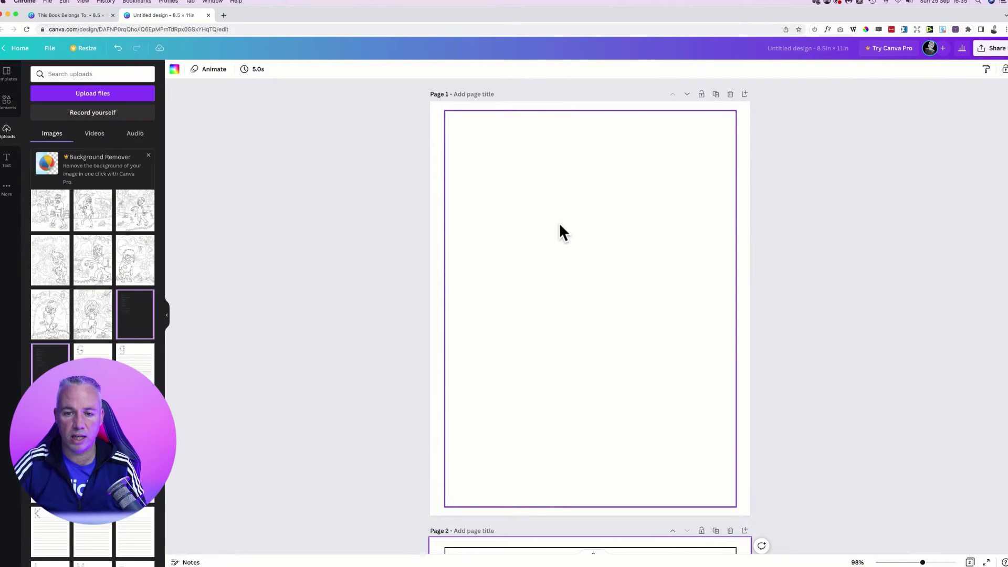
{"action": "left_click_drag", "start_coordinate": [445, 113], "coordinate": [445, 117]}
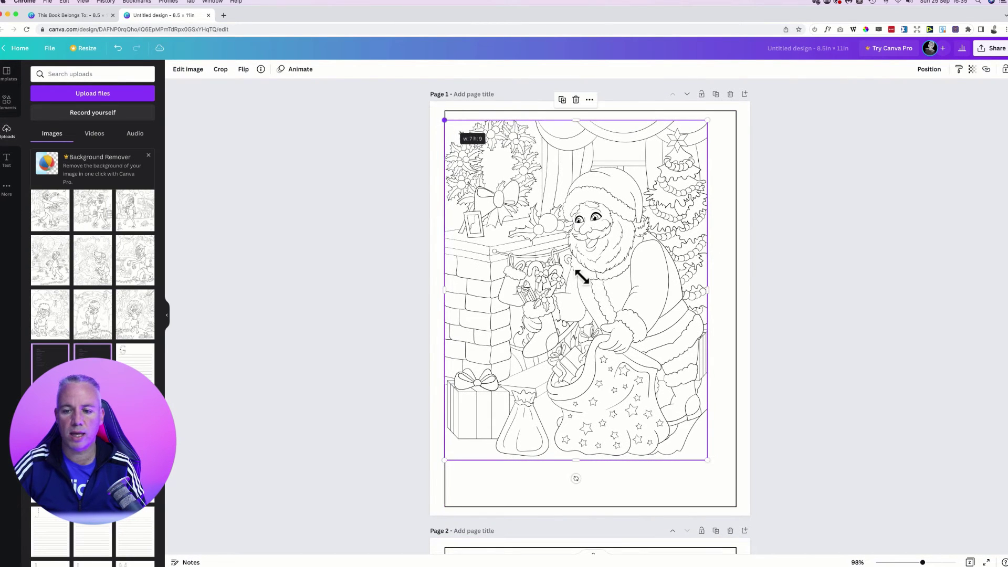
{"action": "left_click_drag", "start_coordinate": [706, 459], "coordinate": [731, 490]}
{"action": "left_click_drag", "start_coordinate": [590, 498], "coordinate": [590, 507]}
{"action": "left_click_drag", "start_coordinate": [590, 120], "coordinate": [590, 111]}
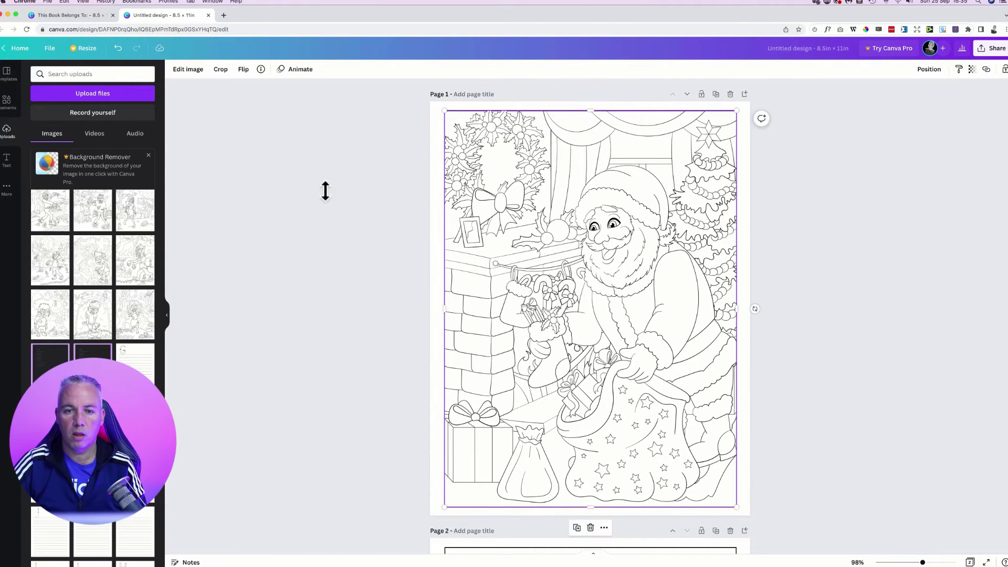
Step: Send the page 1 Santa artwork backward behind the rectangle and set the rectangle's fill to no colour
{"action": "right_click", "coordinate": [569, 190]}
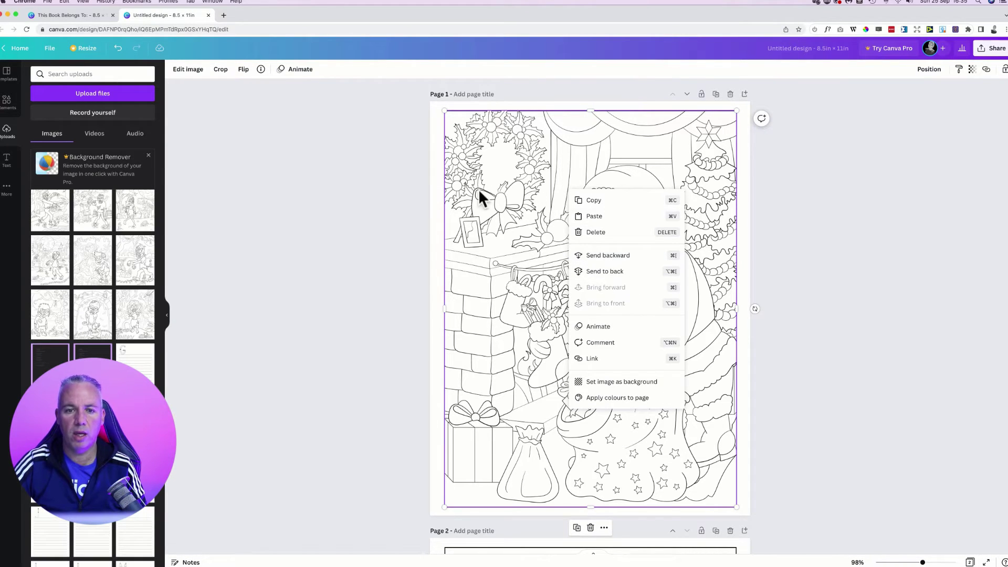
{"action": "left_click", "coordinate": [501, 194]}
{"action": "right_click", "coordinate": [590, 237]}
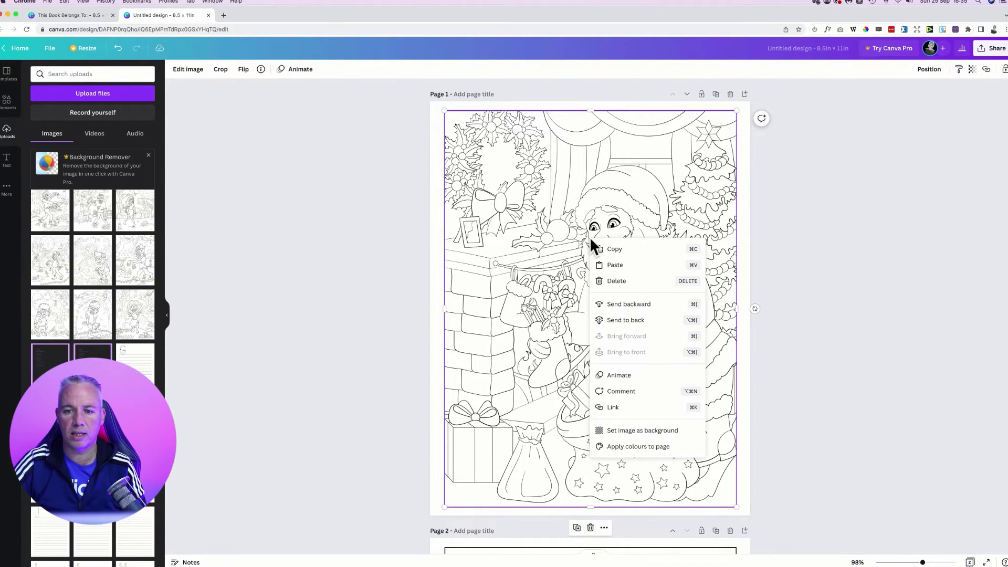
{"action": "left_click", "coordinate": [627, 298]}
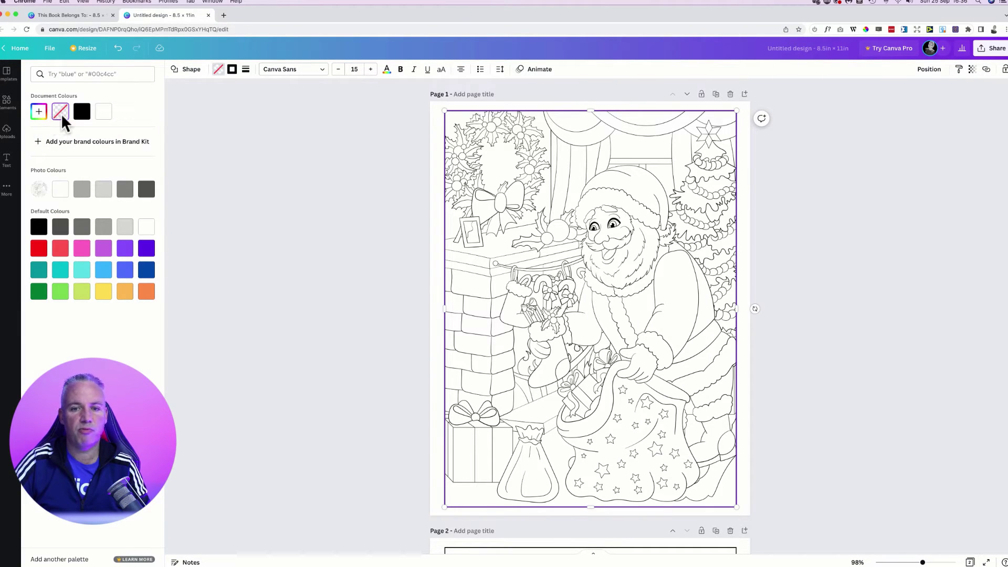
{"action": "left_click", "coordinate": [282, 142]}
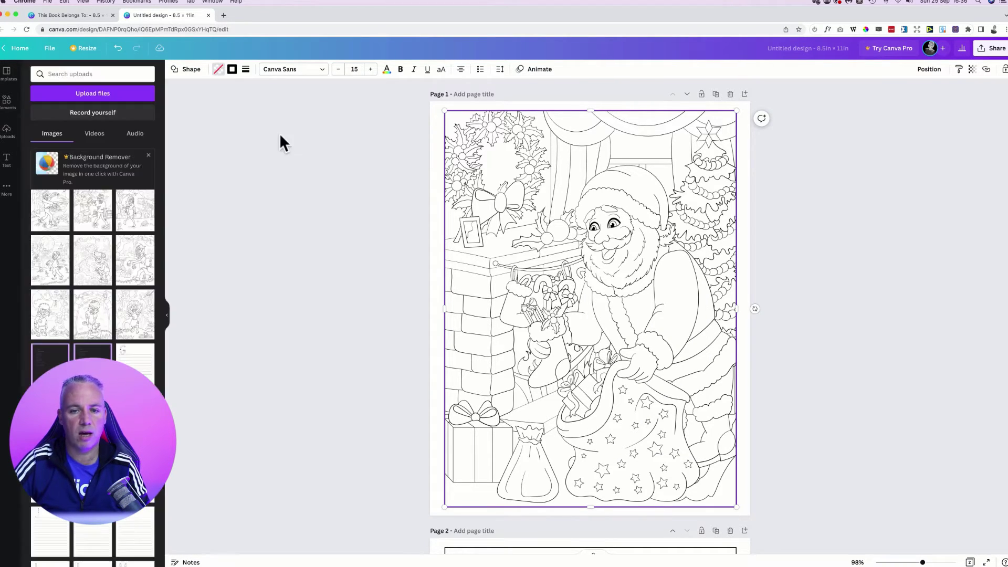
{"action": "left_click", "coordinate": [353, 206]}
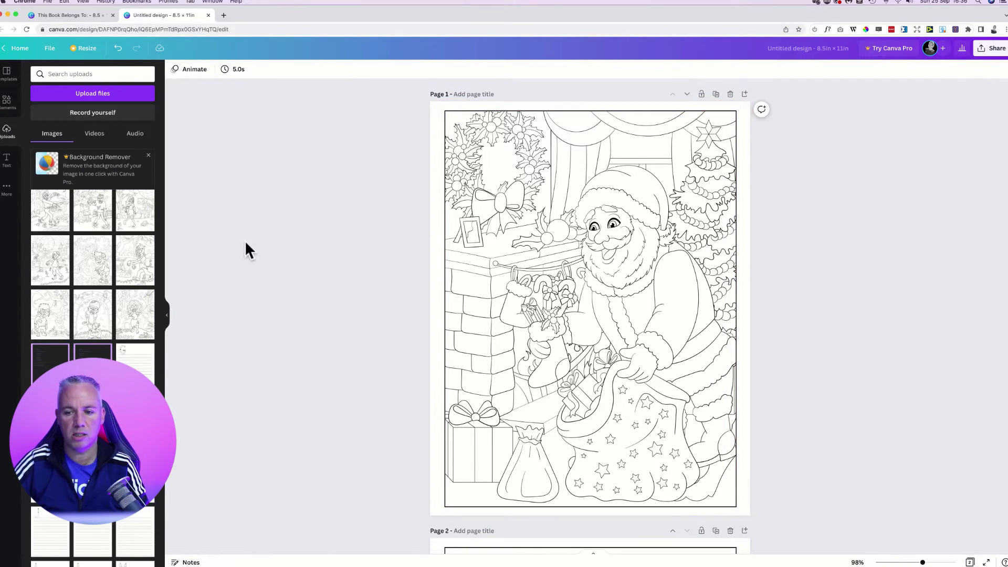
Step: Duplicate blank page 2 and set the fill of the rectangle on page 3 to no colour
{"action": "scroll", "coordinate": [342, 238], "scroll_direction": "down", "scroll_amount": 2}
{"action": "scroll", "coordinate": [342, 236], "scroll_direction": "down", "scroll_amount": 5}
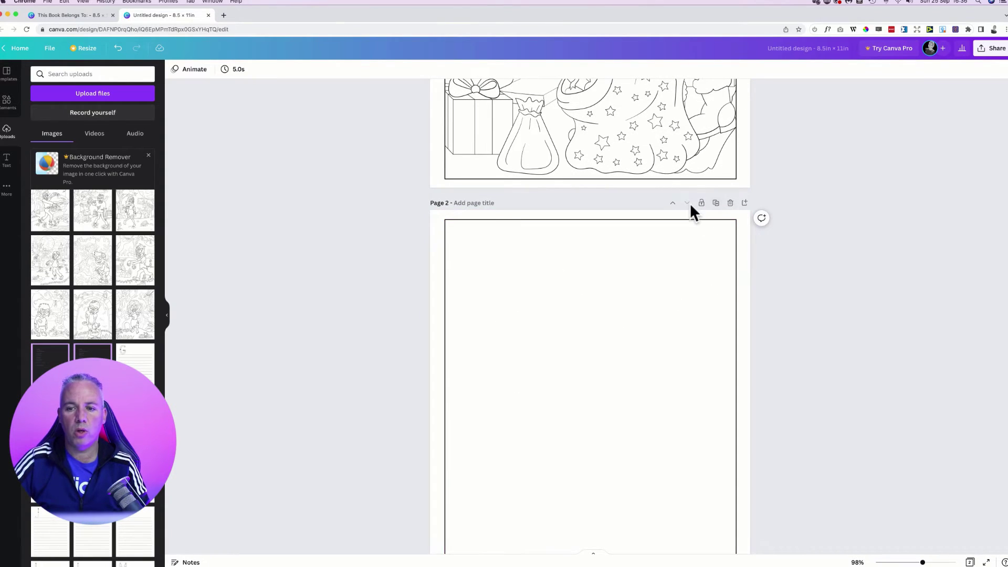
{"action": "left_click", "coordinate": [717, 206]}
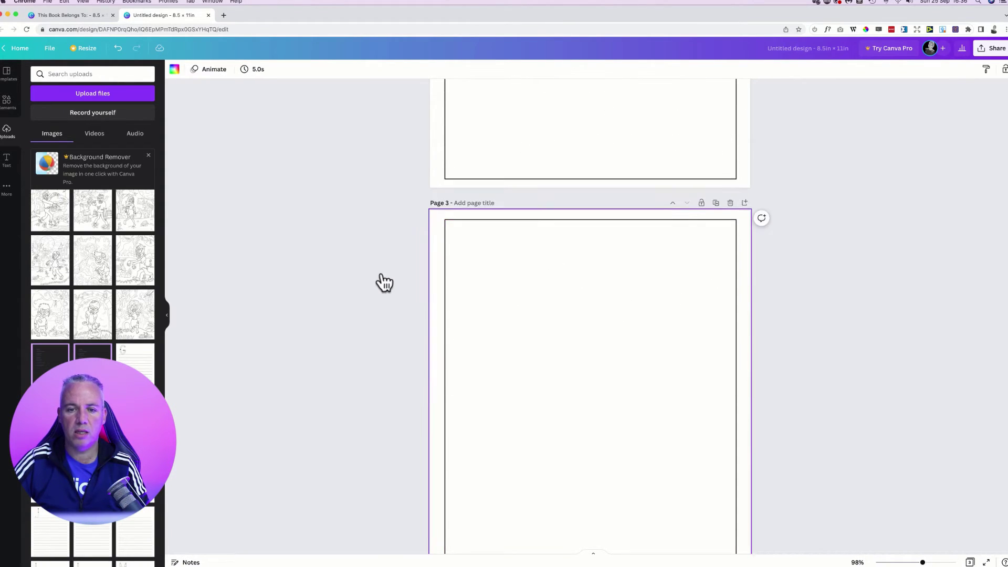
{"action": "left_click", "coordinate": [569, 220]}
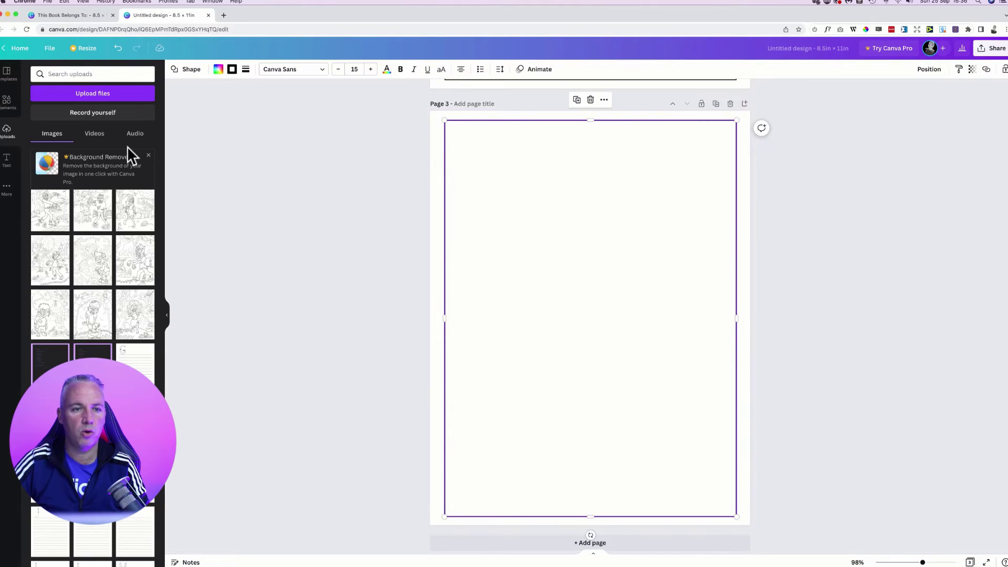
{"action": "left_click", "coordinate": [218, 69]}
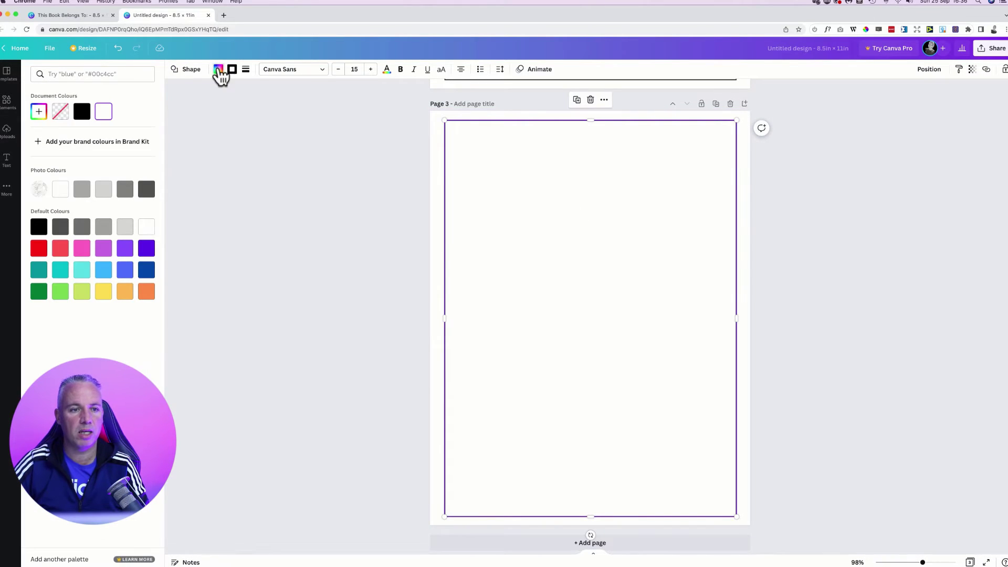
{"action": "left_click", "coordinate": [61, 115]}
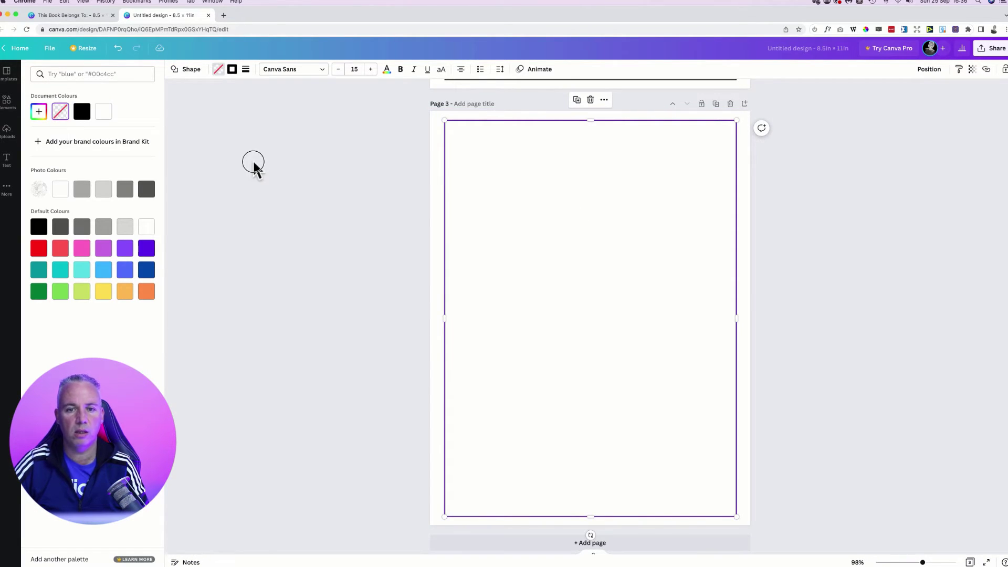
{"action": "left_click", "coordinate": [821, 206]}
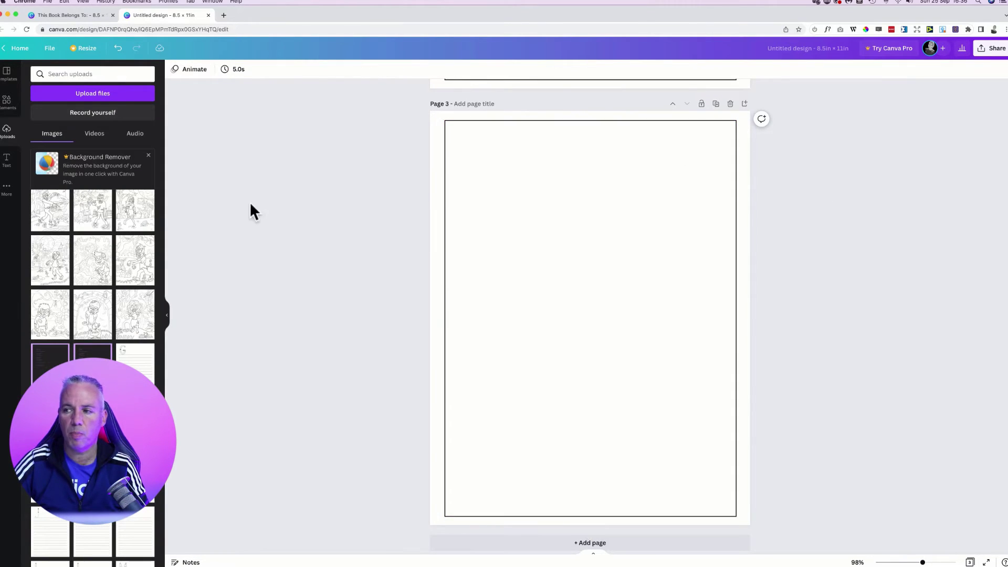
Step: Switch to Finder and place 20-01.png from the backgrounds and characters png folder onto page 3
{"action": "mouse_move", "coordinate": [5, 165]}
{"action": "left_click", "coordinate": [7, 37]}
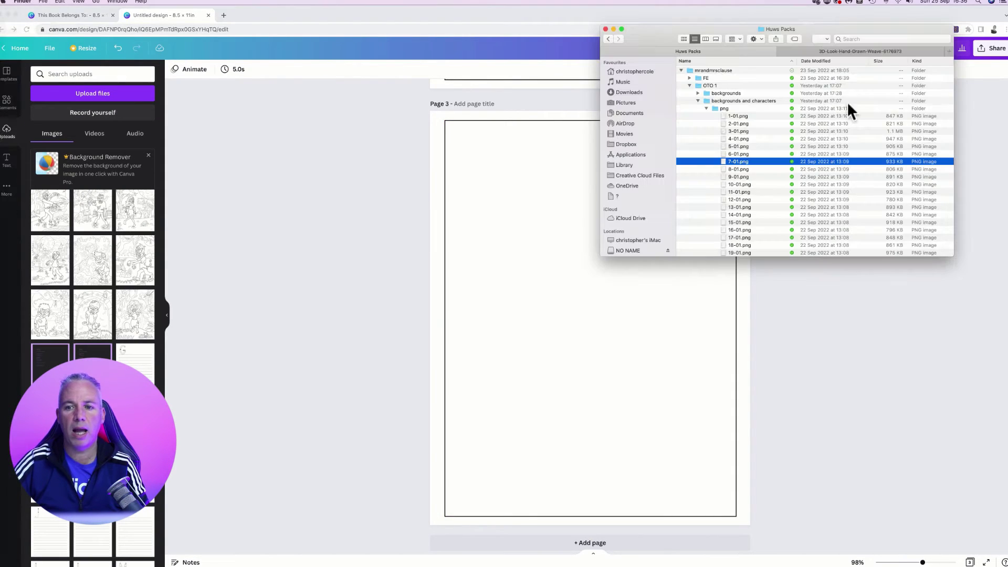
{"action": "left_click_drag", "start_coordinate": [740, 29], "coordinate": [738, 51]}
{"action": "scroll", "coordinate": [761, 201], "scroll_direction": "down", "scroll_amount": 5}
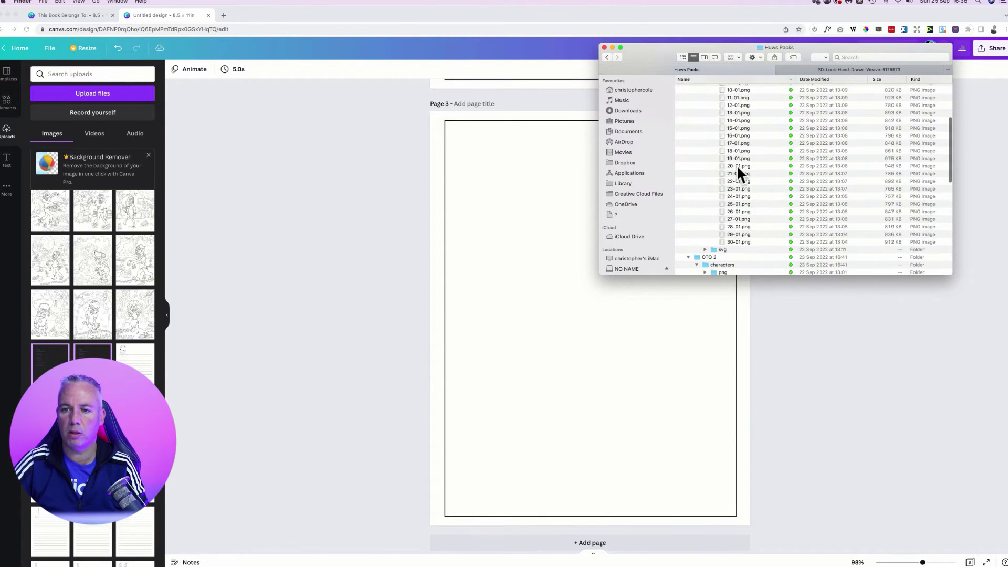
{"action": "left_click", "coordinate": [741, 166]}
{"action": "left_click_drag", "start_coordinate": [752, 167], "coordinate": [545, 258]}
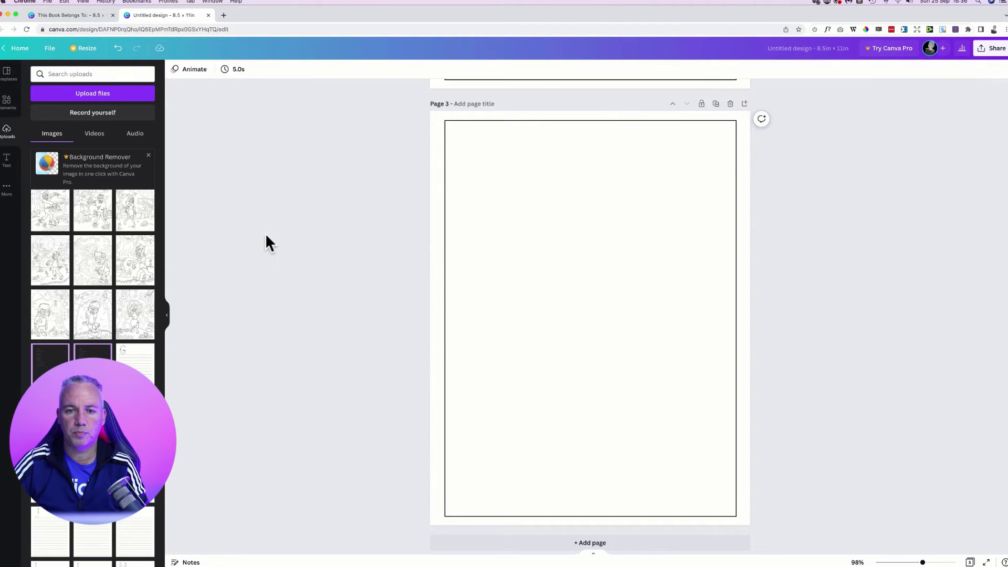
Step: Fit the Santa telephone artwork to the page 3 border on all sides and send it backward behind the rectangle
{"action": "left_click_drag", "start_coordinate": [471, 167], "coordinate": [444, 130]}
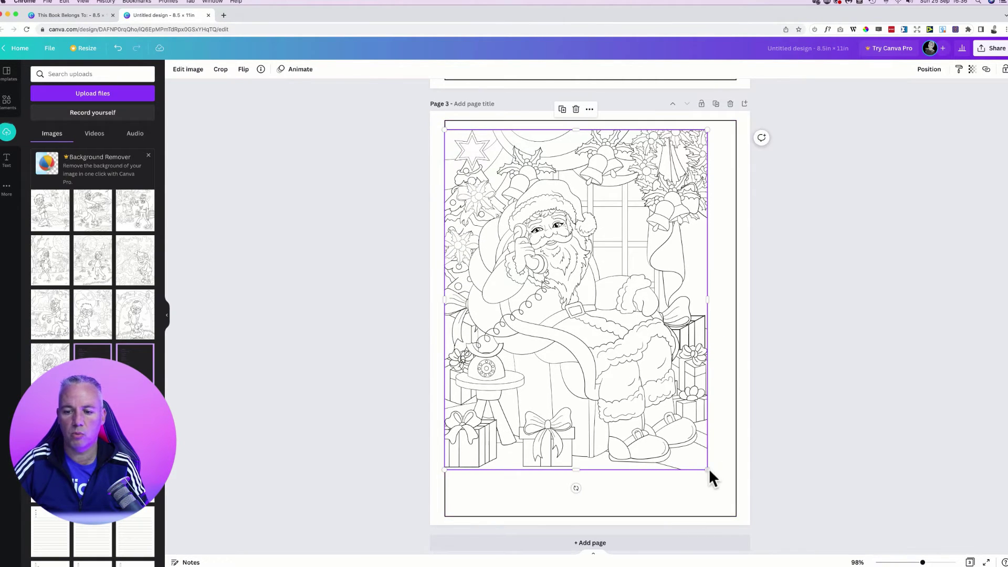
{"action": "left_click_drag", "start_coordinate": [706, 469], "coordinate": [745, 496]}
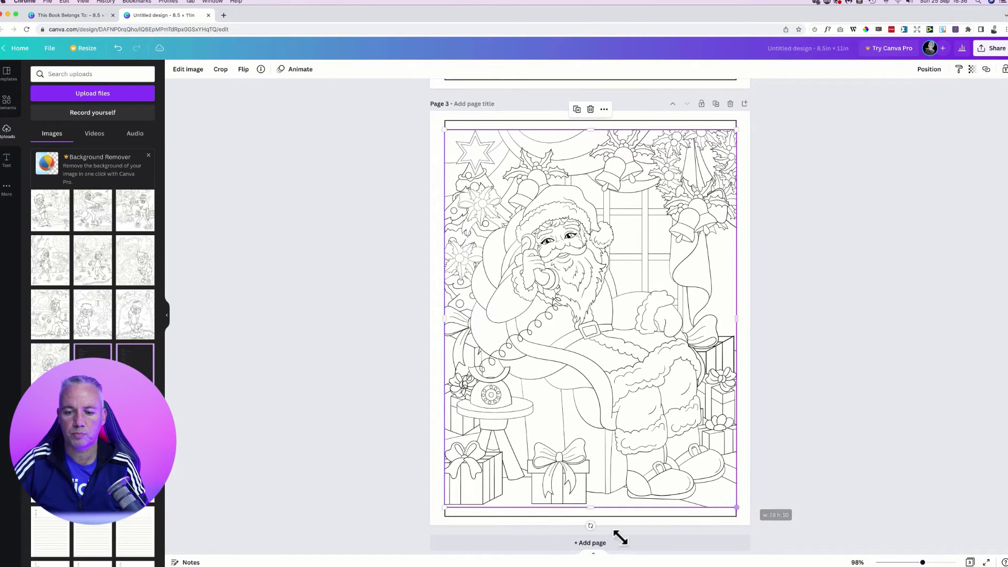
{"action": "left_click_drag", "start_coordinate": [590, 507], "coordinate": [590, 516]}
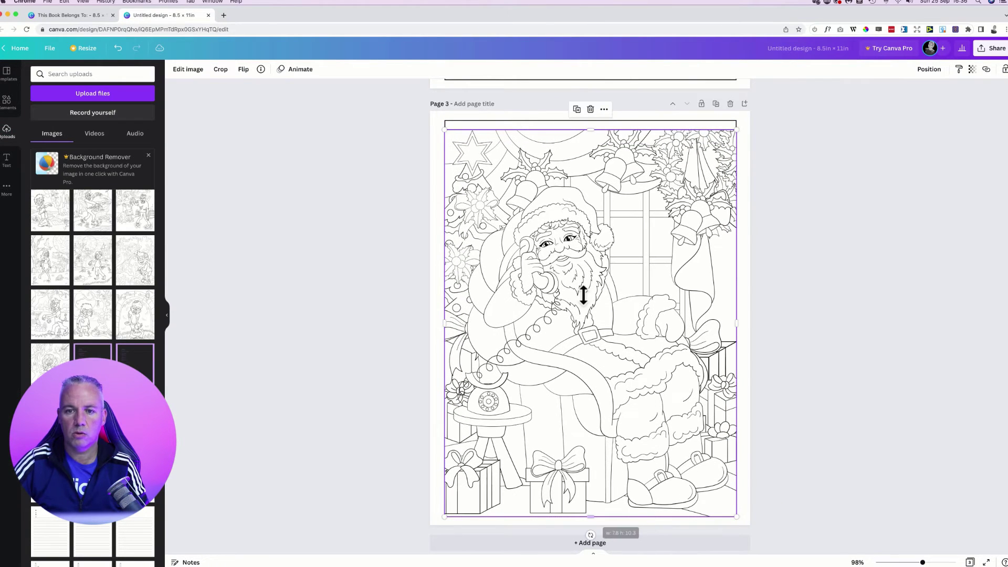
{"action": "left_click_drag", "start_coordinate": [589, 128], "coordinate": [588, 121]}
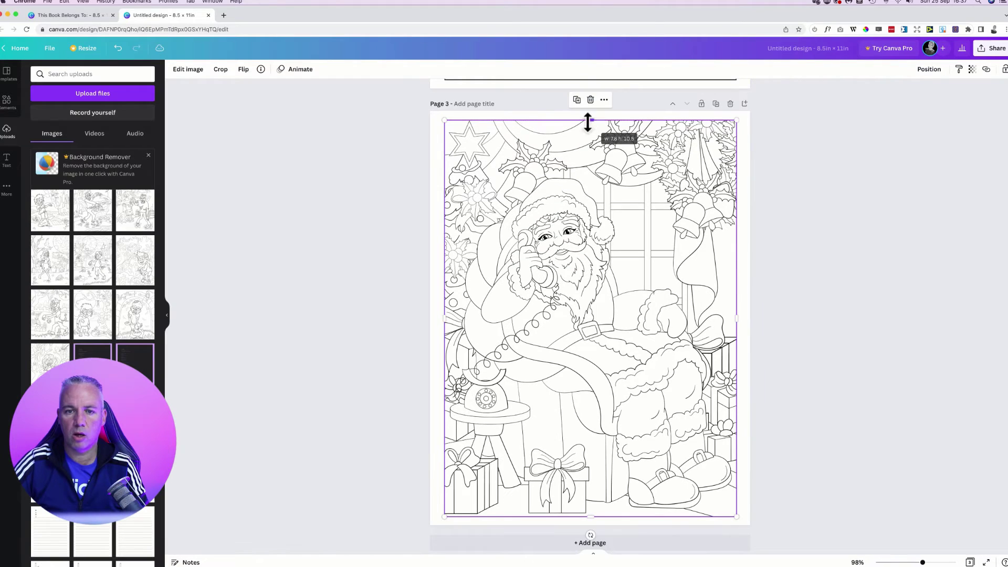
{"action": "right_click", "coordinate": [591, 194]}
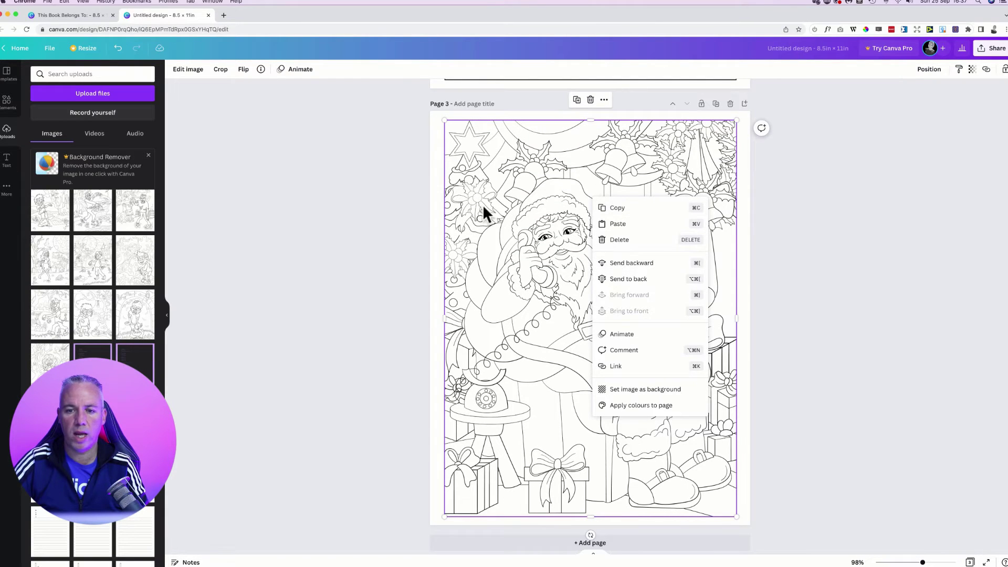
{"action": "left_click", "coordinate": [629, 263]}
{"action": "left_click", "coordinate": [370, 228]}
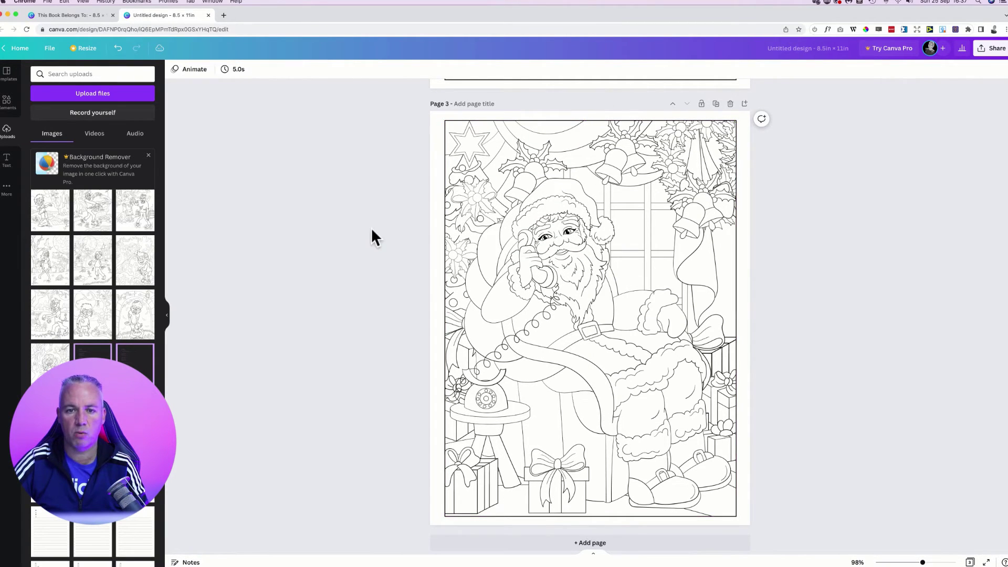
Step: Review pages 1 to 3, checking the two bordered Santa artworks and the blank bordered page between them
{"action": "scroll", "coordinate": [326, 226], "scroll_direction": "up", "scroll_amount": 5}
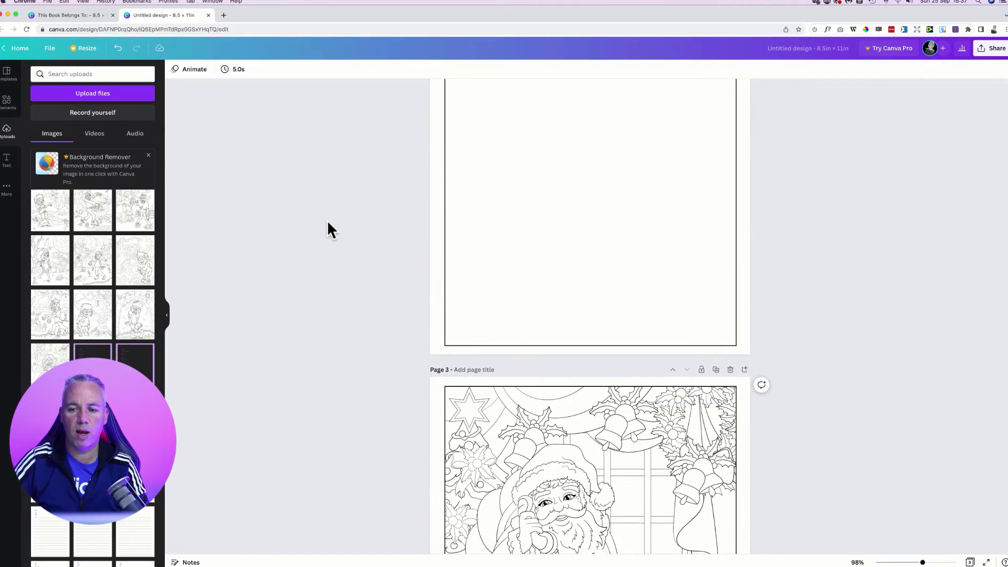
{"action": "scroll", "coordinate": [328, 223], "scroll_direction": "down", "scroll_amount": 5}
{"action": "scroll", "coordinate": [327, 223], "scroll_direction": "up", "scroll_amount": 10}
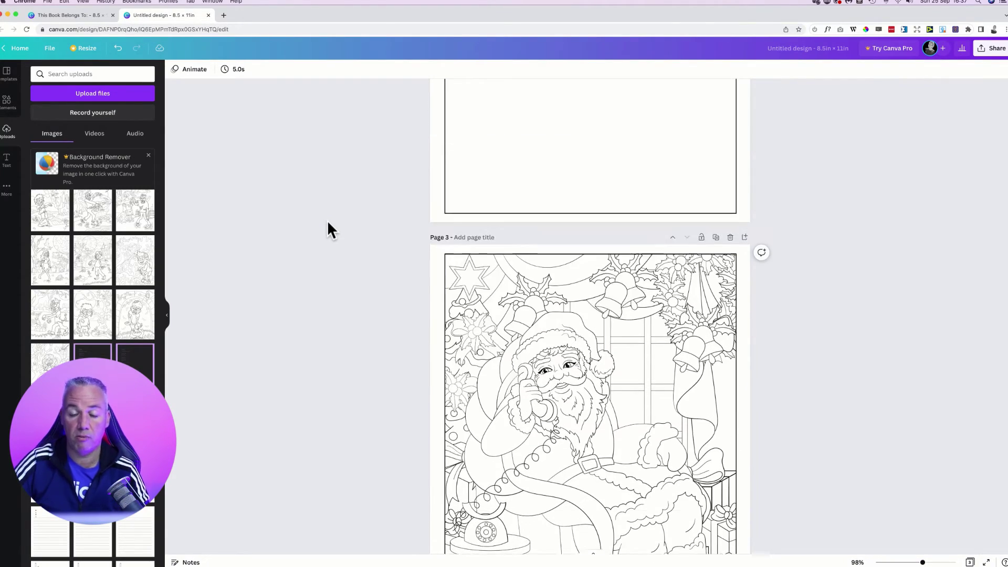
{"action": "scroll", "coordinate": [328, 223], "scroll_direction": "up", "scroll_amount": 8}
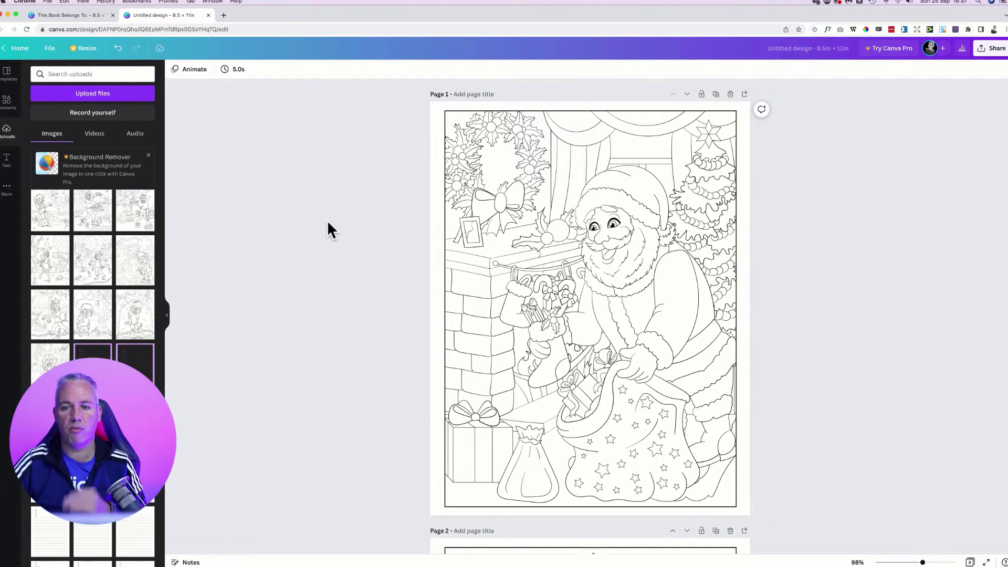
{"action": "scroll", "coordinate": [328, 223], "scroll_direction": "down", "scroll_amount": 7}
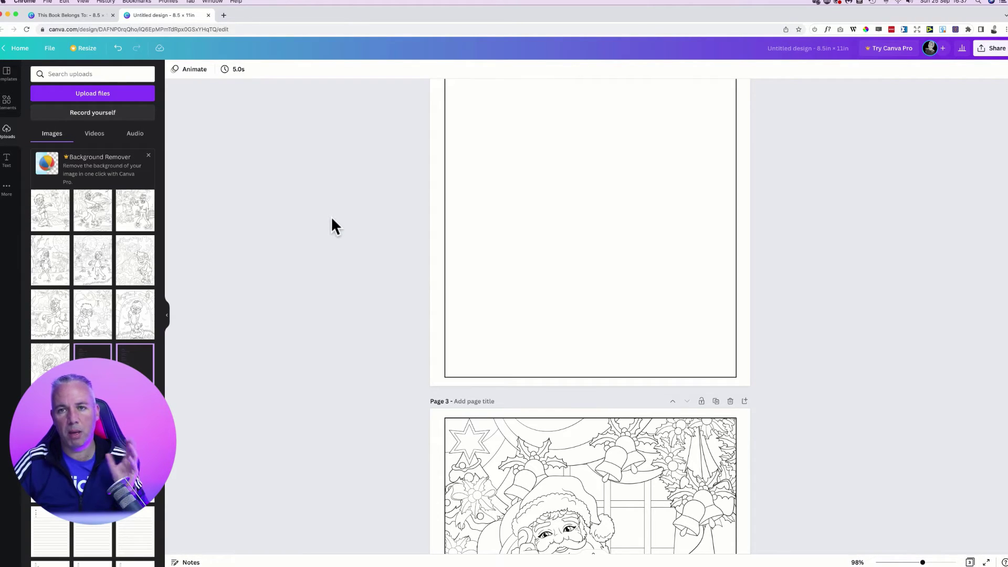
{"action": "scroll", "coordinate": [330, 215], "scroll_direction": "down", "scroll_amount": 3}
{"action": "left_click", "coordinate": [726, 469]}
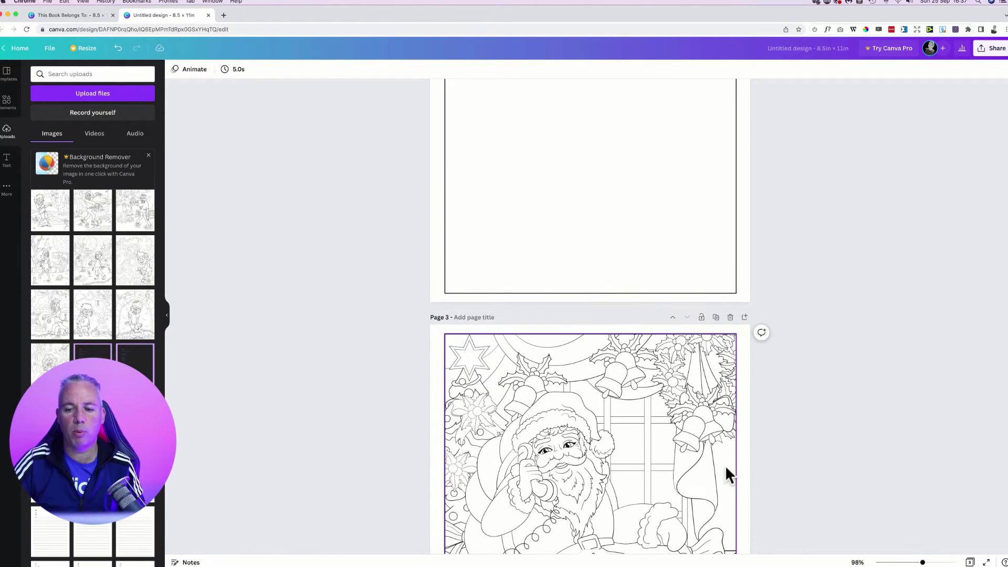
{"action": "scroll", "coordinate": [473, 162], "scroll_direction": "up", "scroll_amount": 10}
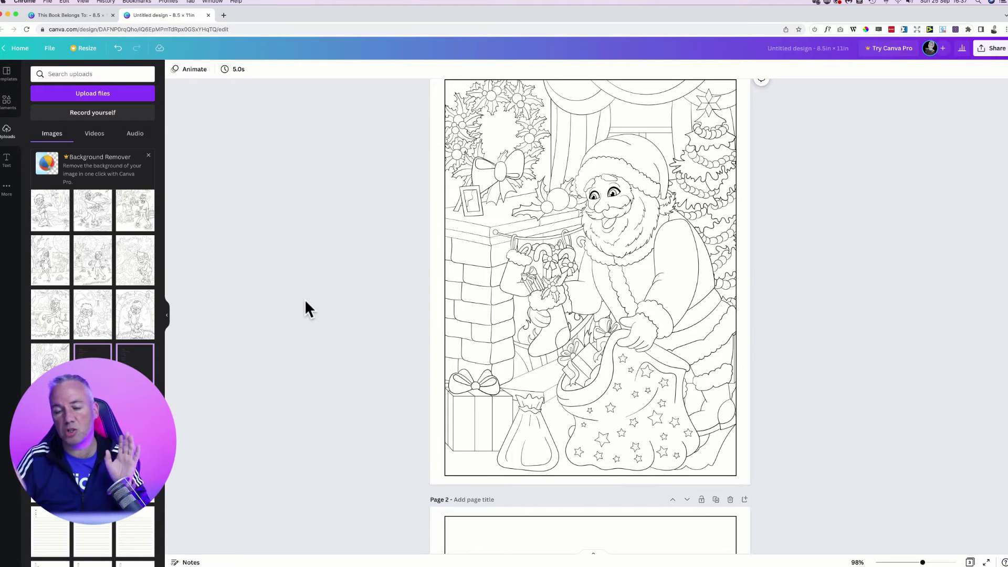
{"action": "scroll", "coordinate": [293, 278], "scroll_direction": "down", "scroll_amount": 15}
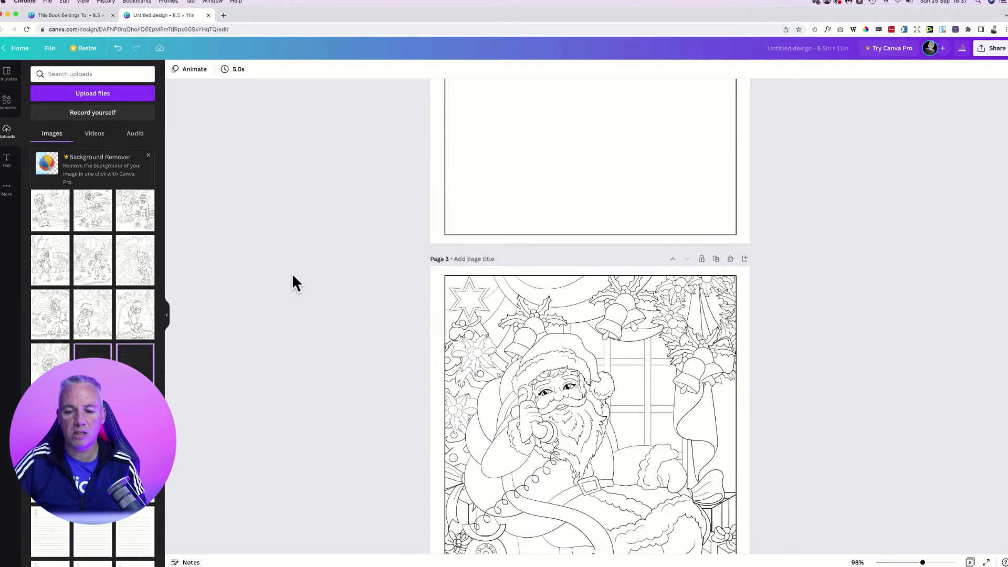
Step: Duplicate page 3 and clear the Santa artwork from the copy by sending the border rectangle behind it and deleting the image
{"action": "scroll", "coordinate": [389, 284], "scroll_direction": "down", "scroll_amount": 2}
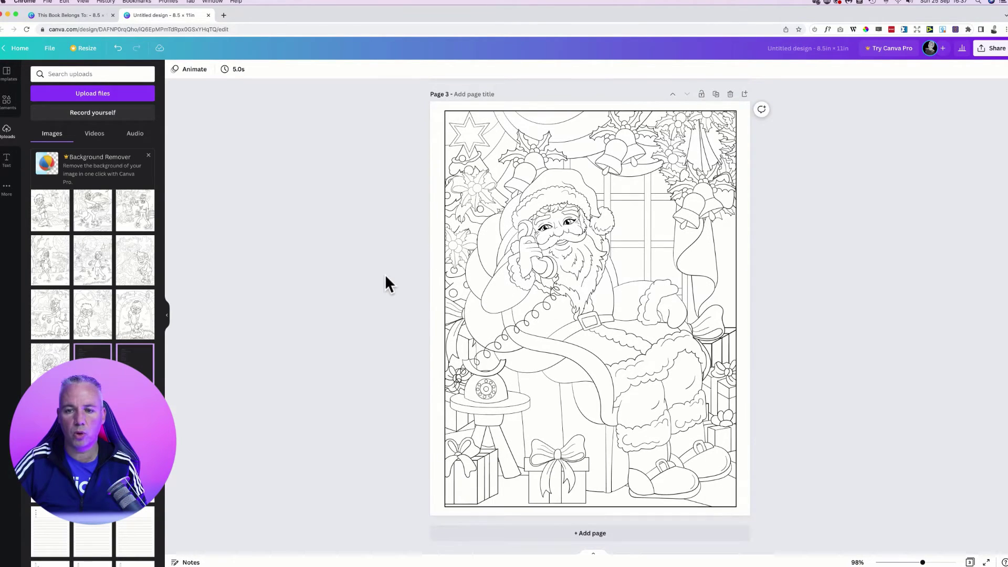
{"action": "left_click", "coordinate": [716, 95]}
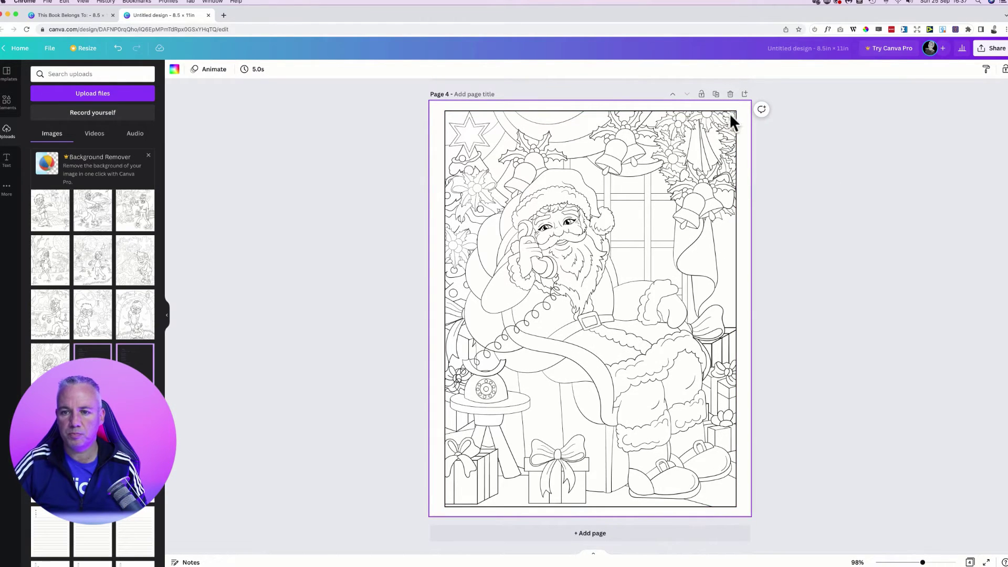
{"action": "left_click", "coordinate": [640, 202]}
{"action": "right_click", "coordinate": [615, 209]}
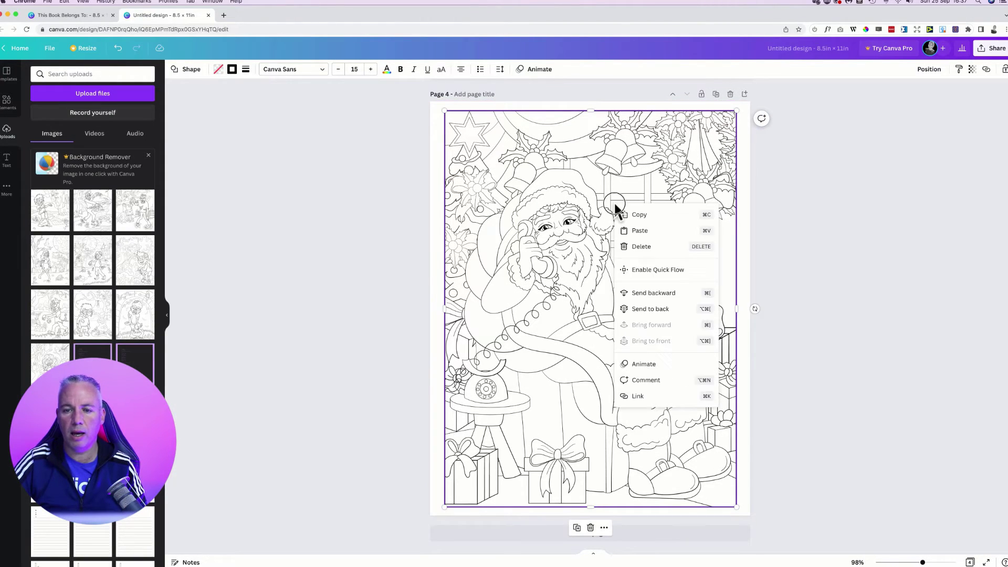
{"action": "left_click", "coordinate": [651, 297]}
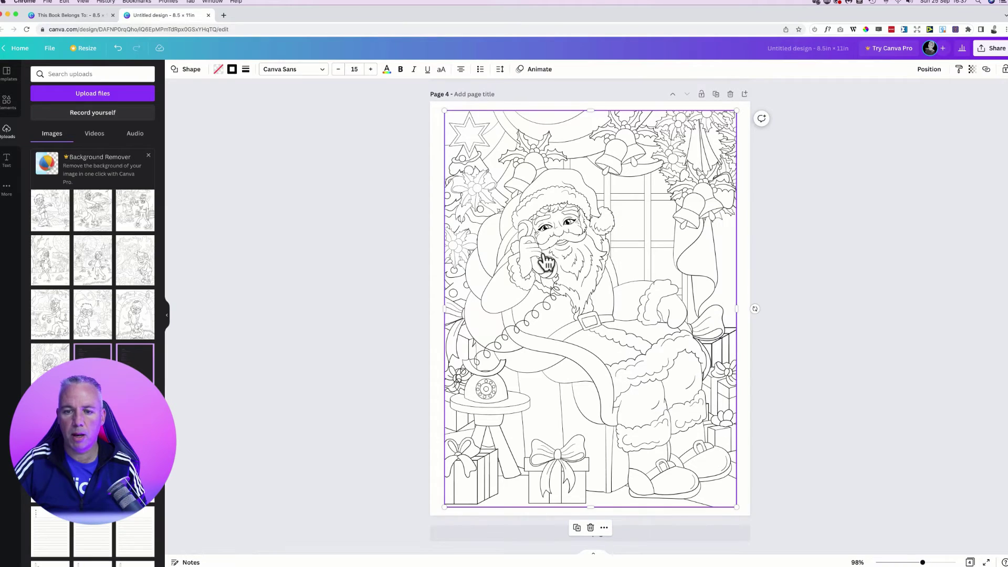
{"action": "key", "text": "Delete"}
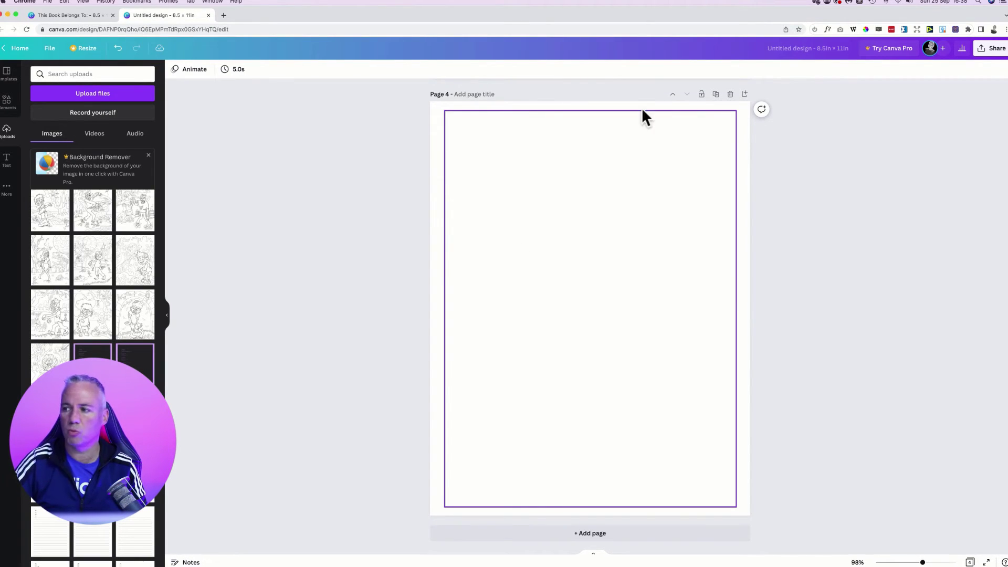
Step: Switch to Finder, place the maze m3 10-18-20.jpg from 3D-Look-Hand-Drawn-Weave-6176973 on page 4, and shrink and centre it within the border
{"action": "left_click", "coordinate": [12, 39]}
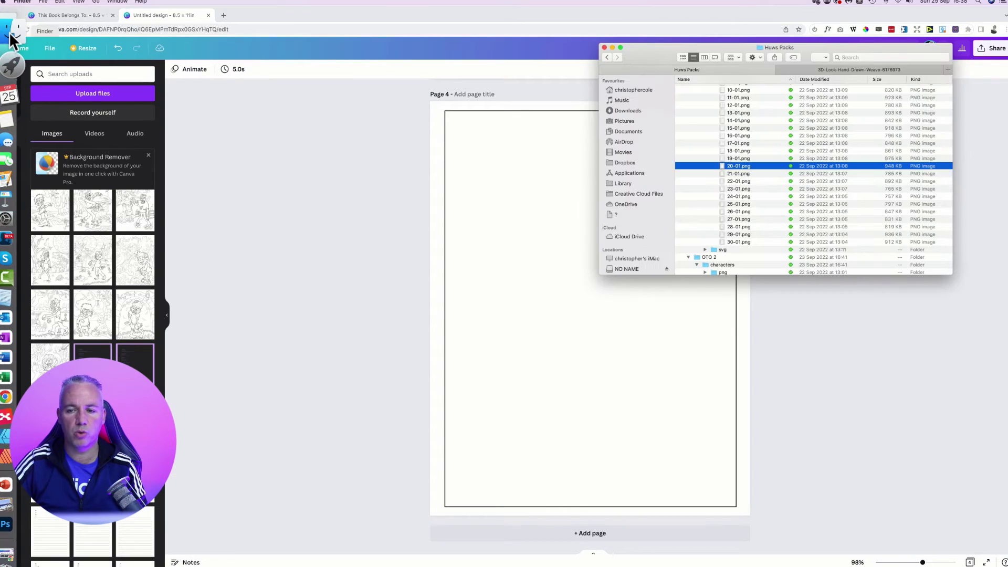
{"action": "left_click_drag", "start_coordinate": [653, 60], "coordinate": [422, 56]}
{"action": "left_click", "coordinate": [610, 57]}
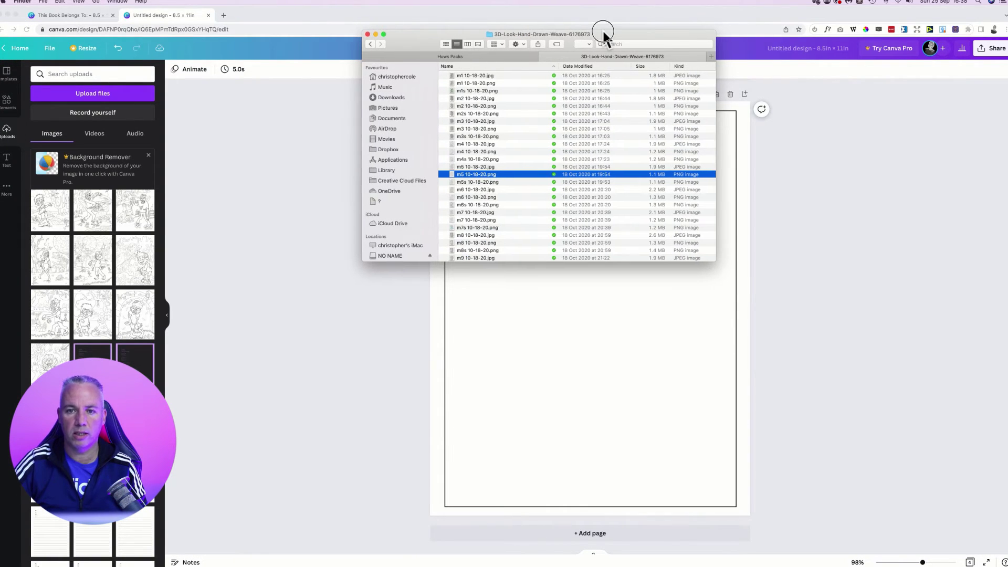
{"action": "left_click_drag", "start_coordinate": [604, 34], "coordinate": [731, 19]}
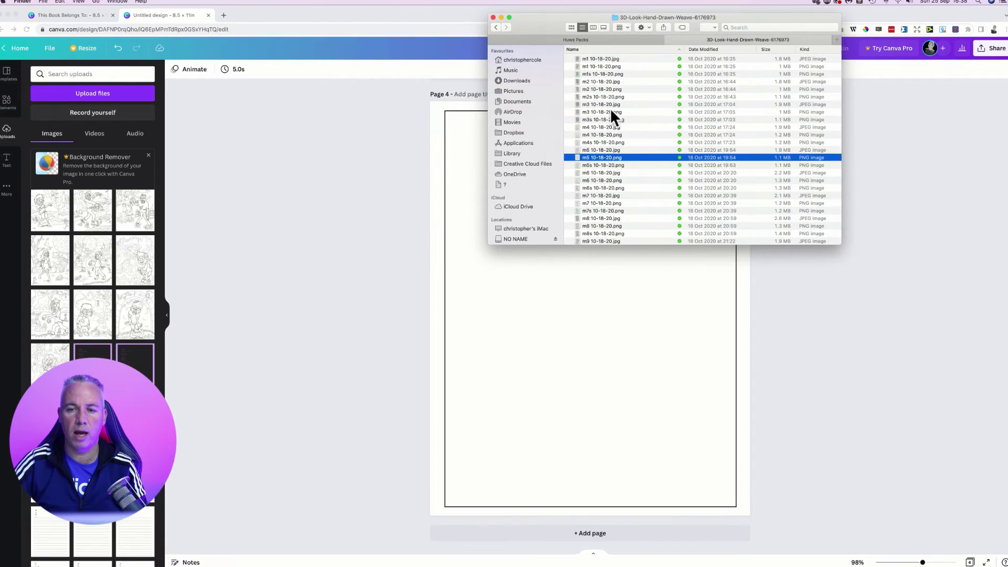
{"action": "scroll", "coordinate": [610, 108], "scroll_direction": "up", "scroll_amount": 2}
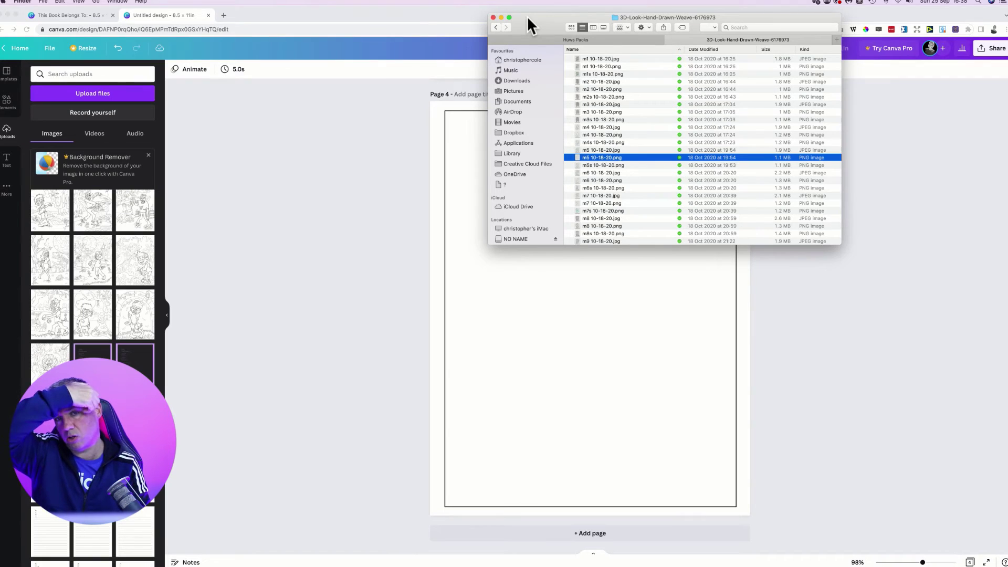
{"action": "left_click_drag", "start_coordinate": [528, 19], "coordinate": [595, 30]}
{"action": "left_click", "coordinate": [665, 117]}
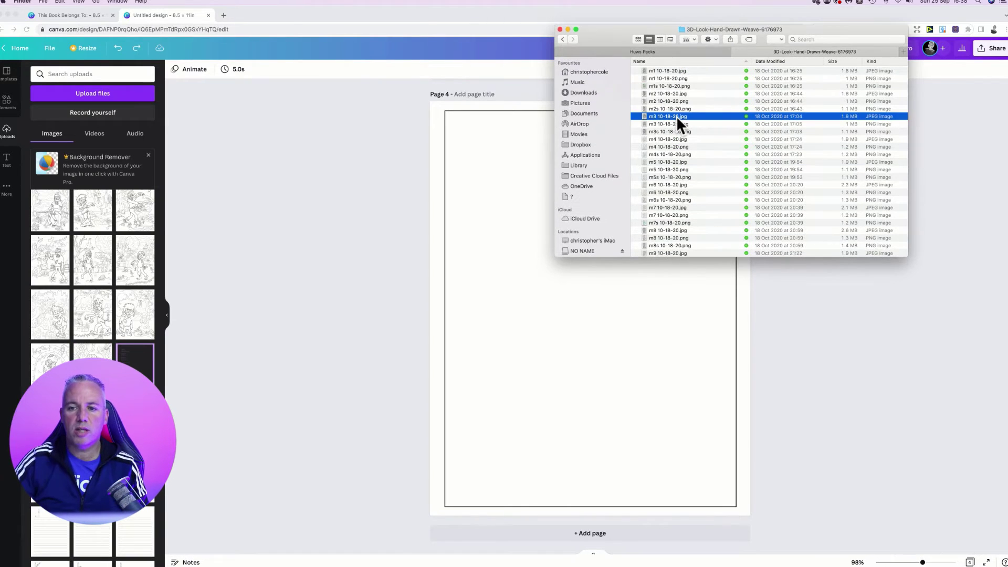
{"action": "left_click_drag", "start_coordinate": [668, 118], "coordinate": [577, 272]}
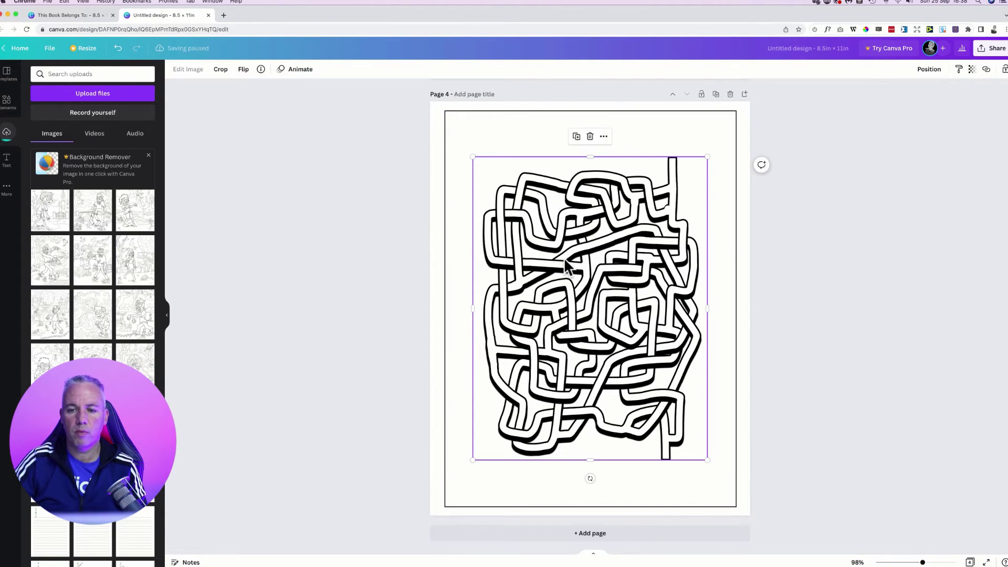
{"action": "left_click_drag", "start_coordinate": [707, 156], "coordinate": [666, 204]}
{"action": "left_click_drag", "start_coordinate": [608, 283], "coordinate": [629, 263]}
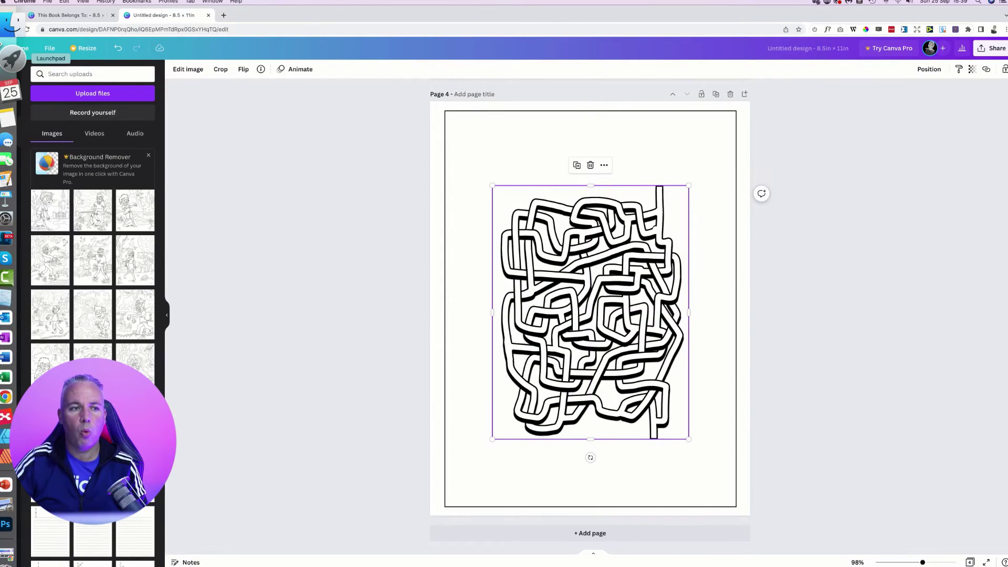
Step: Preview character images in the mrandmrsclause FE png folder in Finder and place 3-01.png onto page 4
{"action": "left_click", "coordinate": [13, 33]}
{"action": "left_click", "coordinate": [647, 51]}
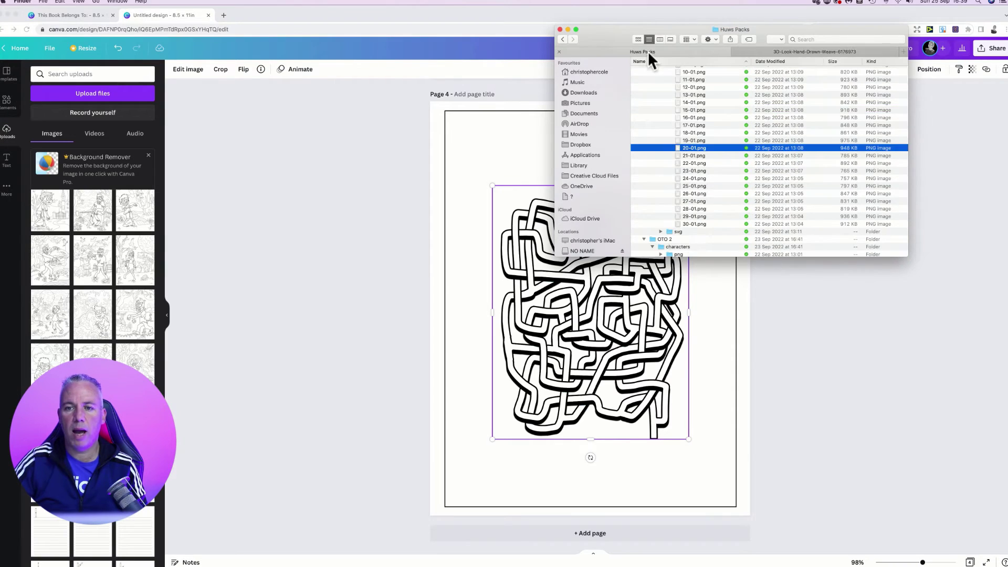
{"action": "scroll", "coordinate": [672, 126], "scroll_direction": "up", "scroll_amount": 5}
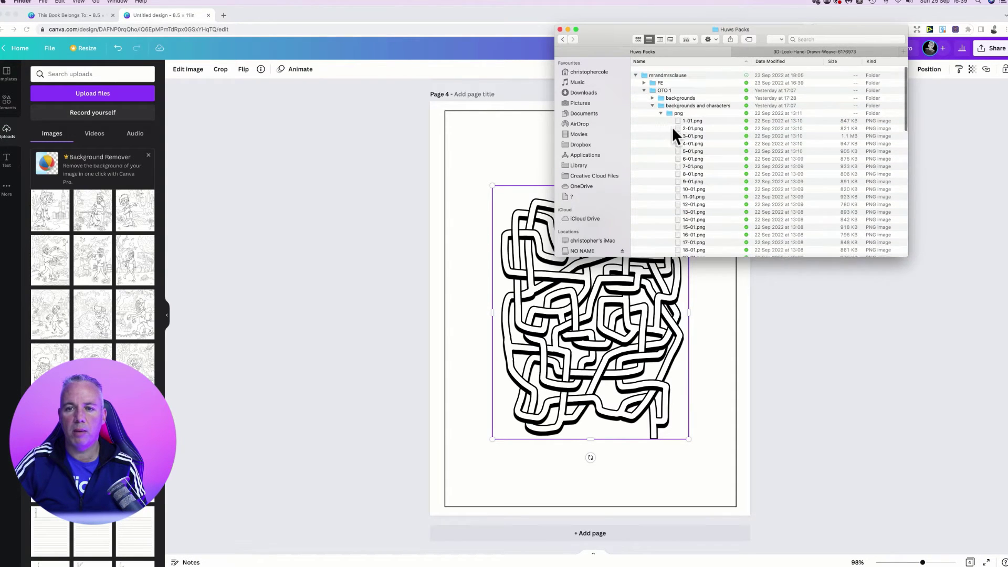
{"action": "left_click", "coordinate": [644, 78]}
{"action": "left_click", "coordinate": [685, 100]}
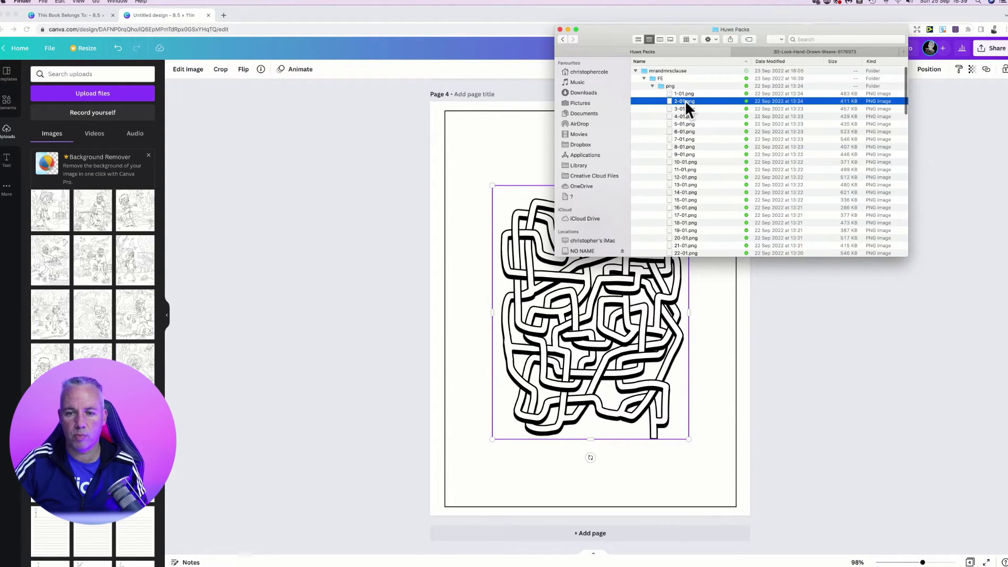
{"action": "key", "text": "space"}
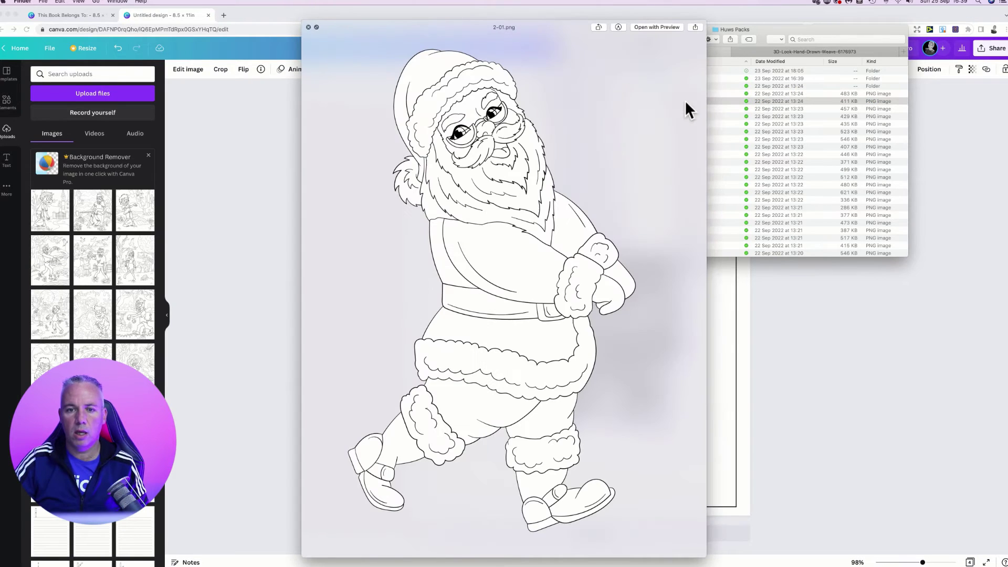
{"action": "key", "text": "Down"}
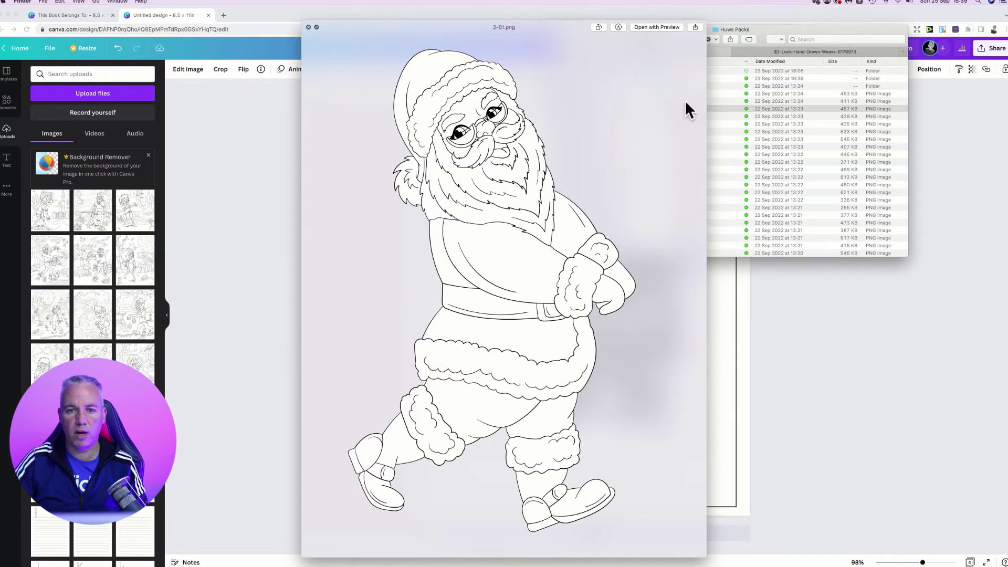
{"action": "key", "text": "Down"}
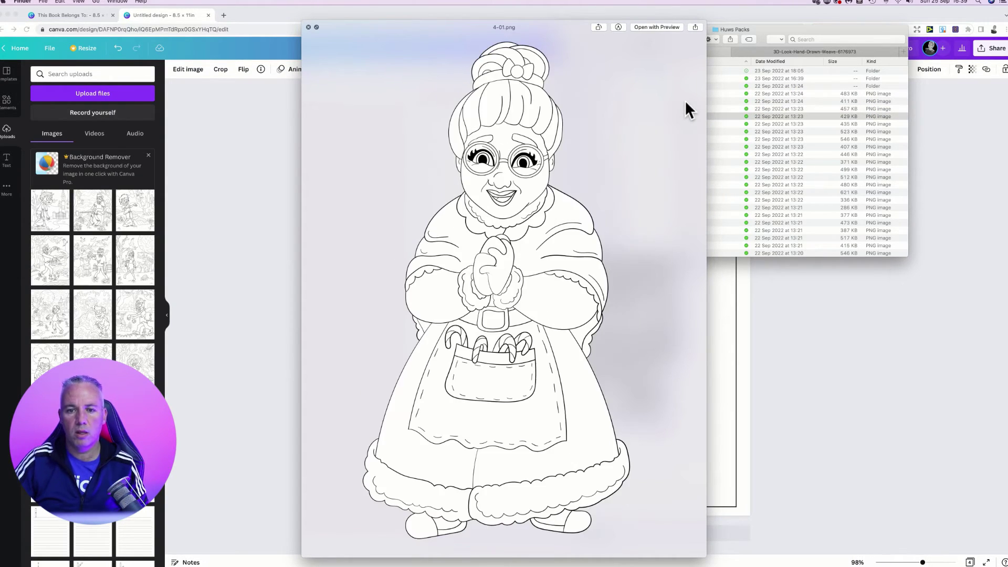
{"action": "key", "text": "Up"}
{"action": "key", "text": "space"}
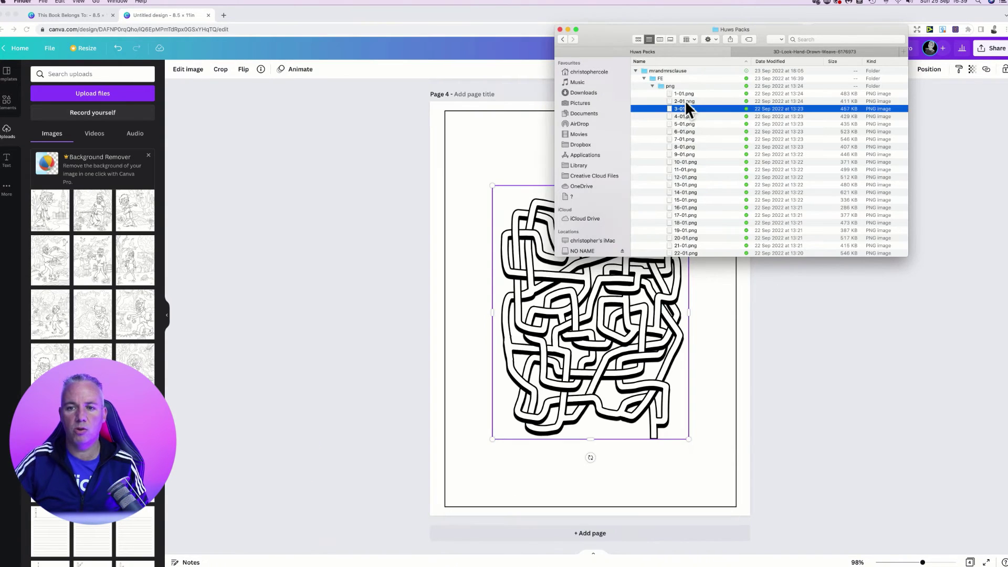
{"action": "left_click_drag", "start_coordinate": [683, 108], "coordinate": [680, 471]}
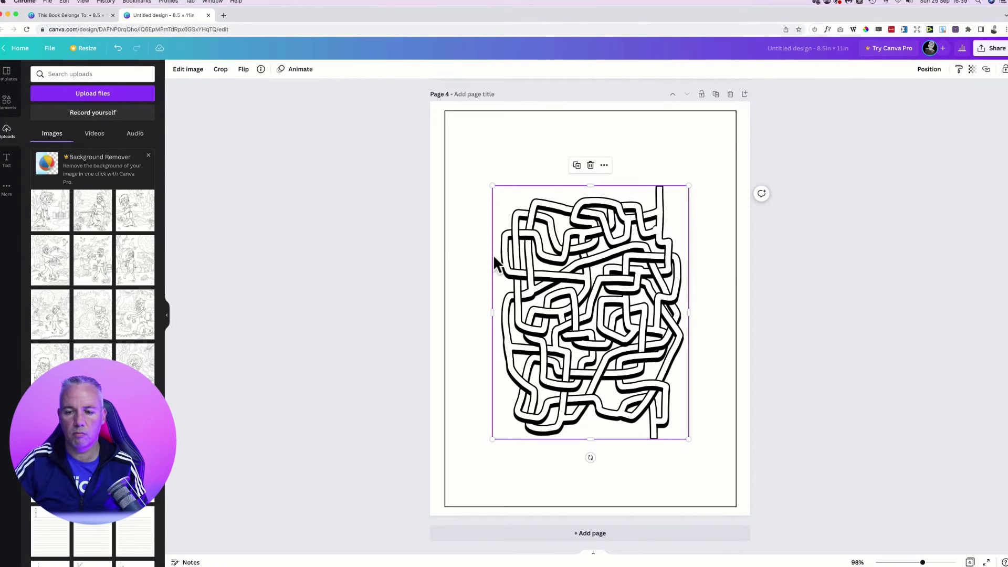
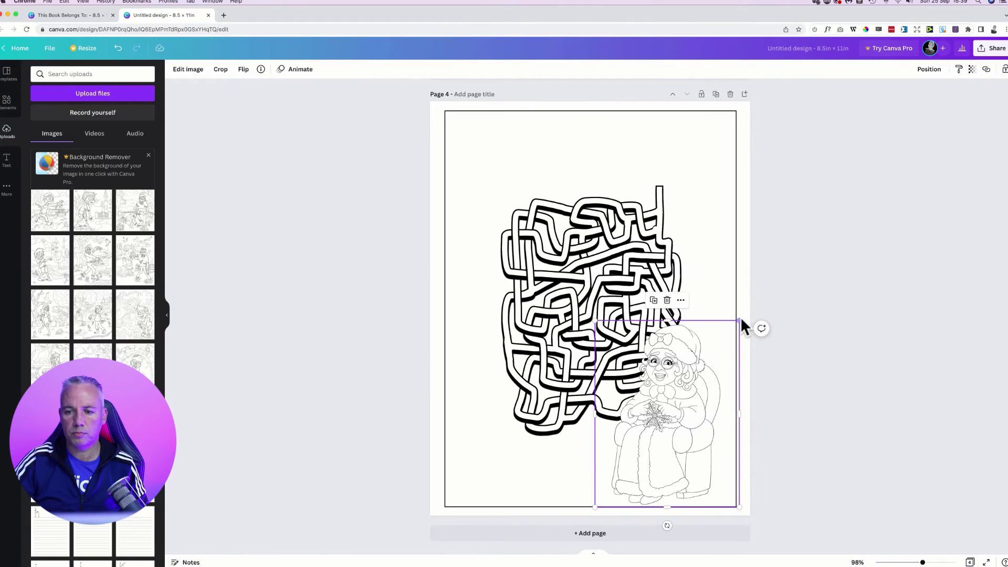
Step: Shrink the seated Mrs Claus to about 2.6 x 3.3 in and fit her into the border's lower-right corner beside the maze exit
{"action": "left_click_drag", "start_coordinate": [739, 320], "coordinate": [687, 438]}
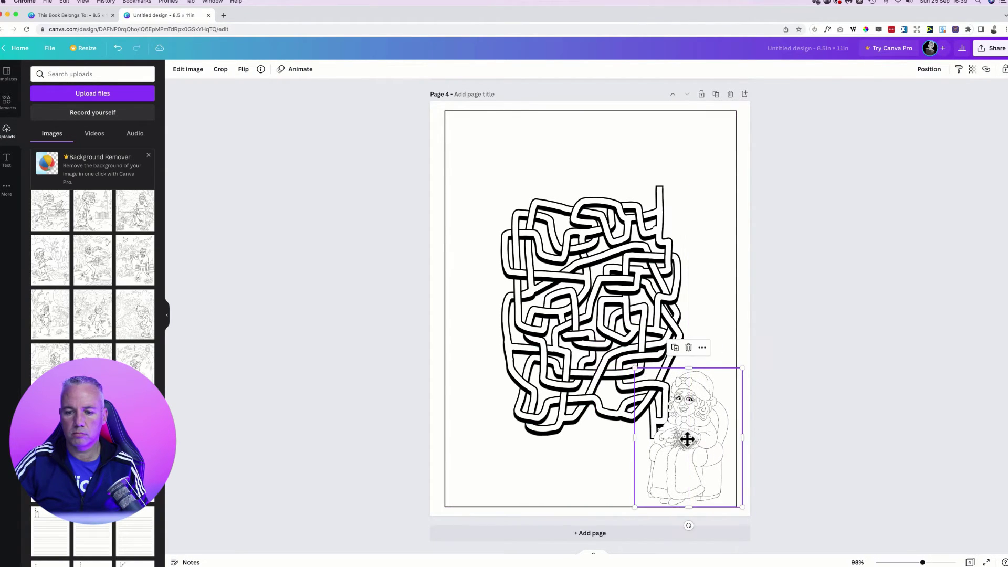
{"action": "left_click_drag", "start_coordinate": [635, 368], "coordinate": [645, 381]}
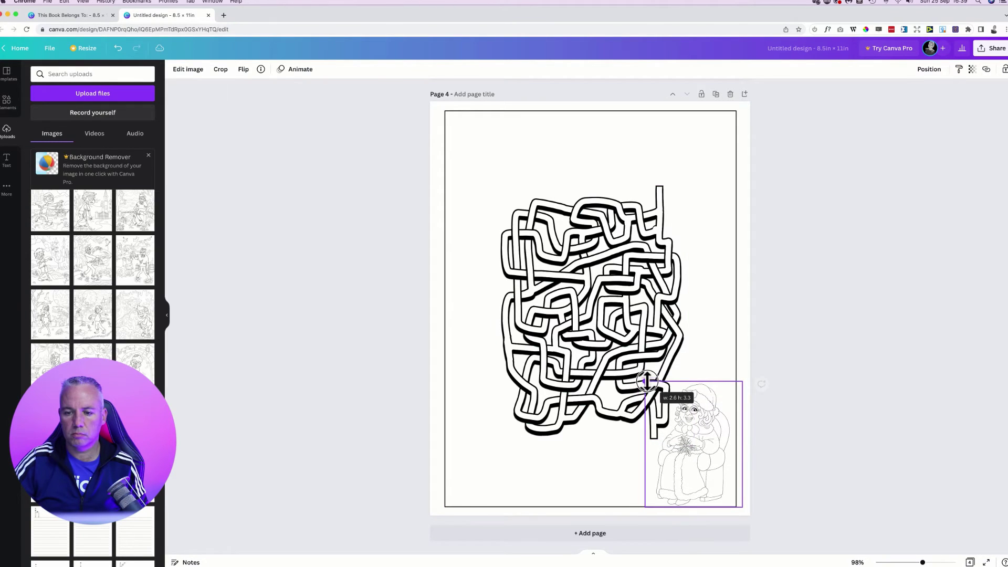
{"action": "left_click_drag", "start_coordinate": [700, 441], "coordinate": [696, 431]}
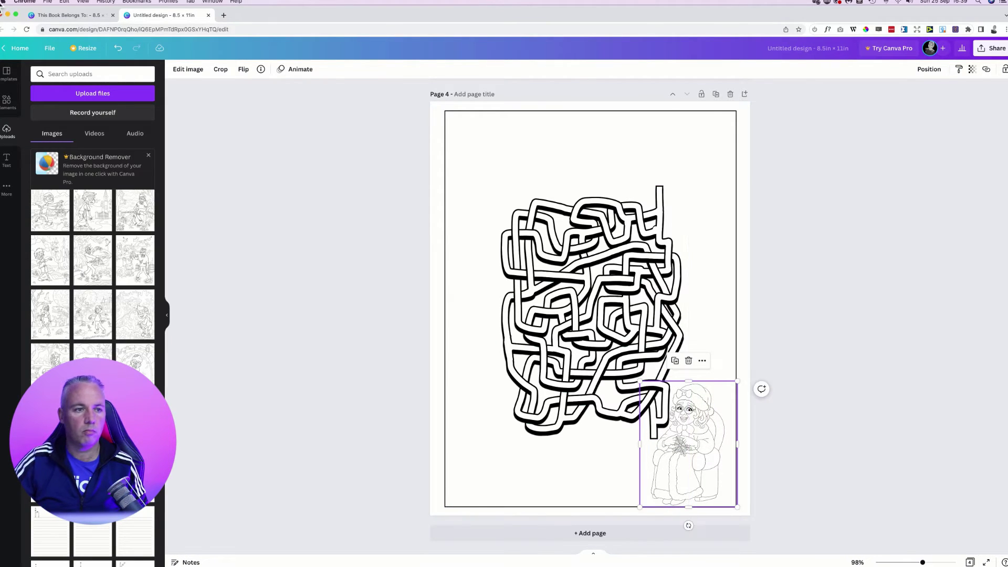
Step: Switch to Finder, preview the FE character images from 11-01.png onward, and place 19-01.png onto page 4
{"action": "left_click", "coordinate": [10, 32]}
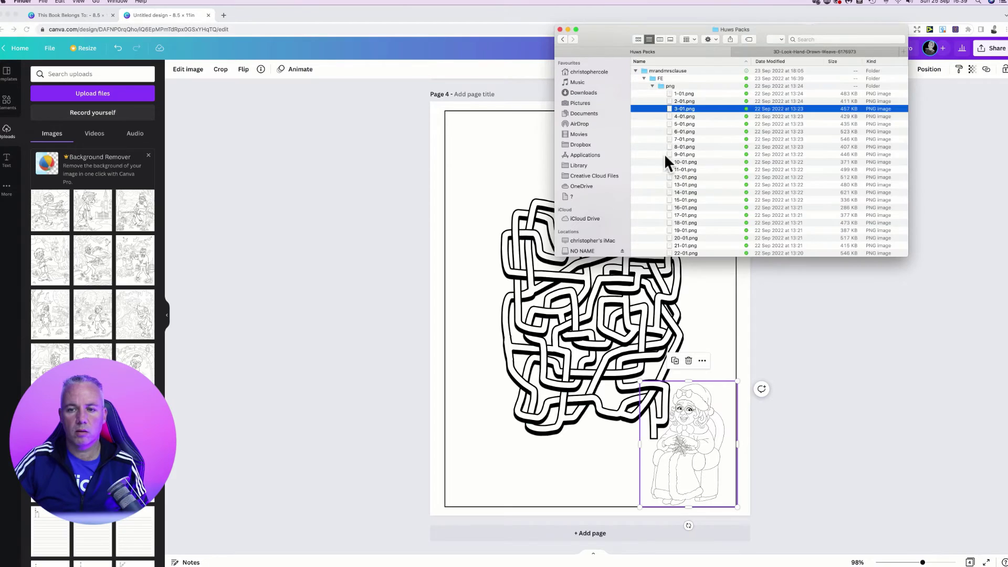
{"action": "left_click", "coordinate": [676, 146]}
{"action": "left_click", "coordinate": [697, 167]}
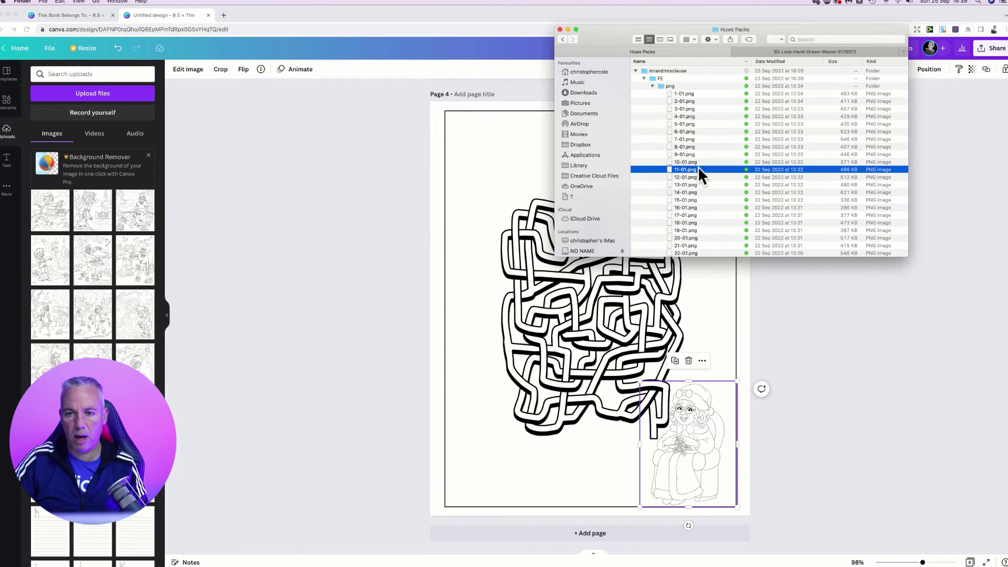
{"action": "key", "text": "space"}
{"action": "key", "text": "Down"}
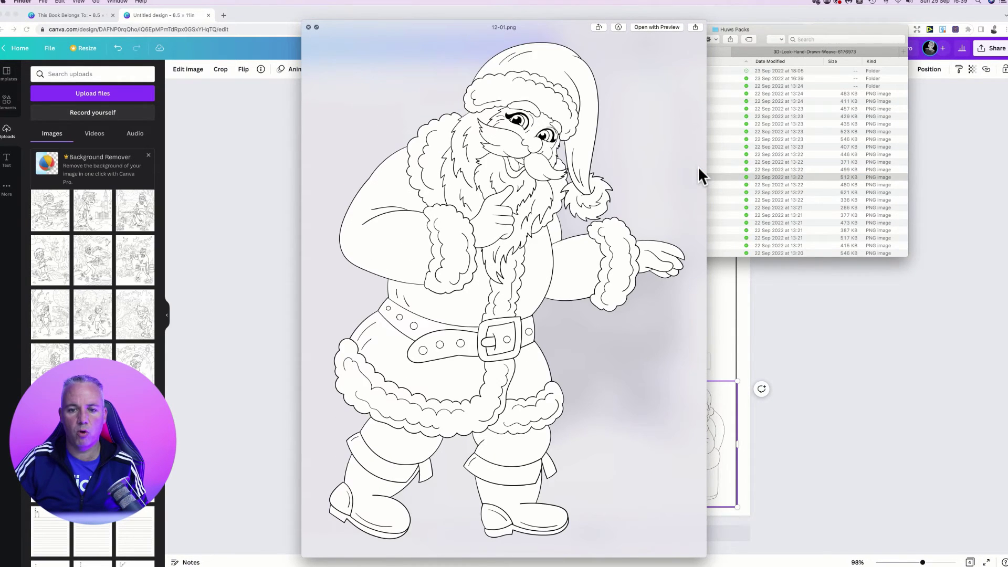
{"action": "key", "text": "Down"}
{"action": "key", "text": "Down"}
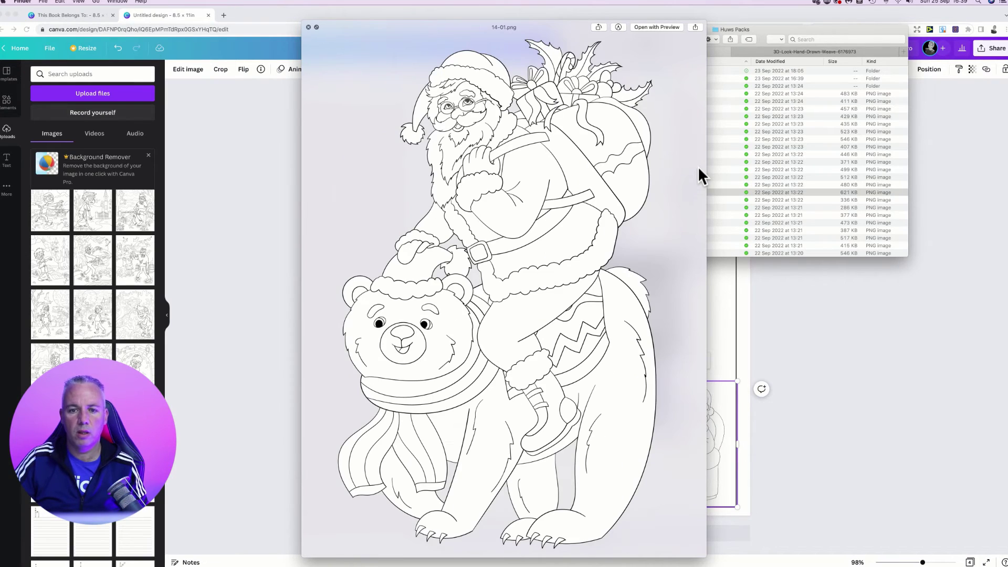
{"action": "key", "text": "Down"}
{"action": "key", "text": "Down"}
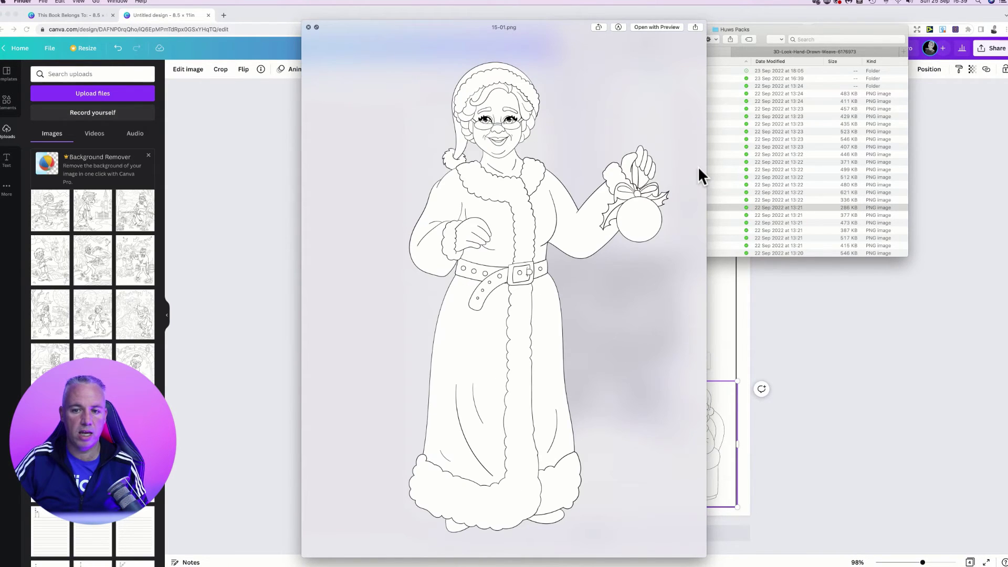
{"action": "key", "text": "Down"}
{"action": "key", "text": "Down"}
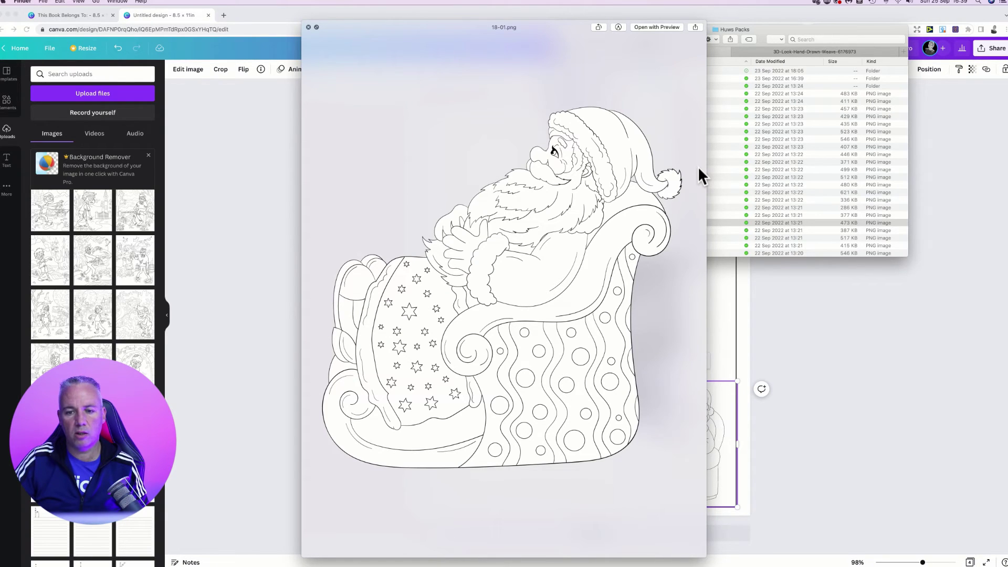
{"action": "key", "text": "Down"}
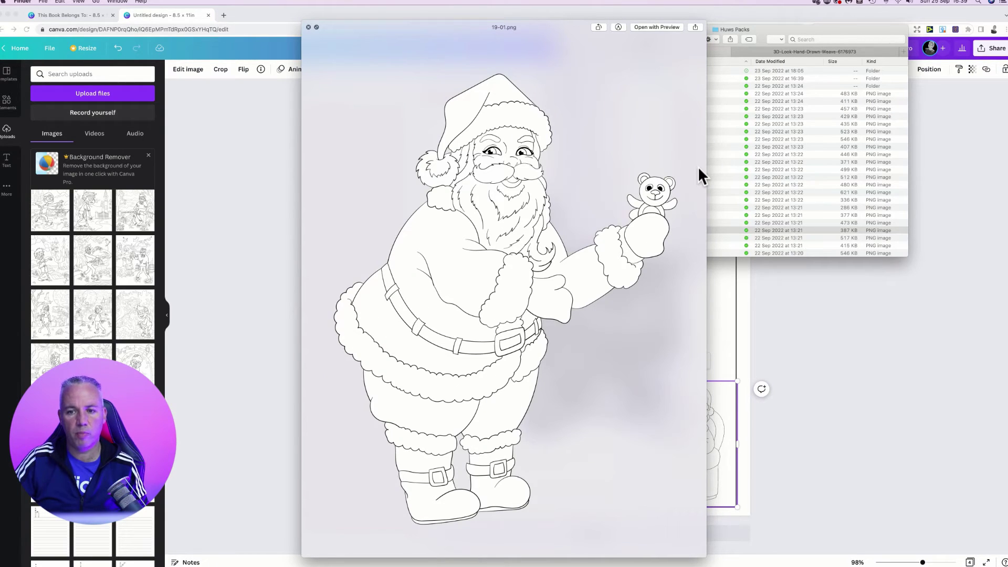
{"action": "key", "text": "space"}
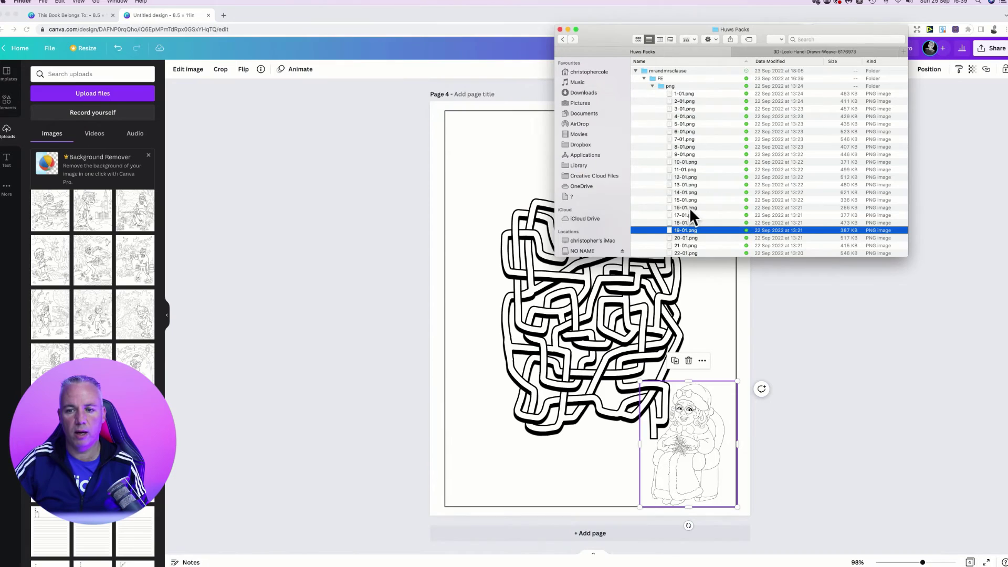
{"action": "left_click_drag", "start_coordinate": [682, 232], "coordinate": [480, 174]}
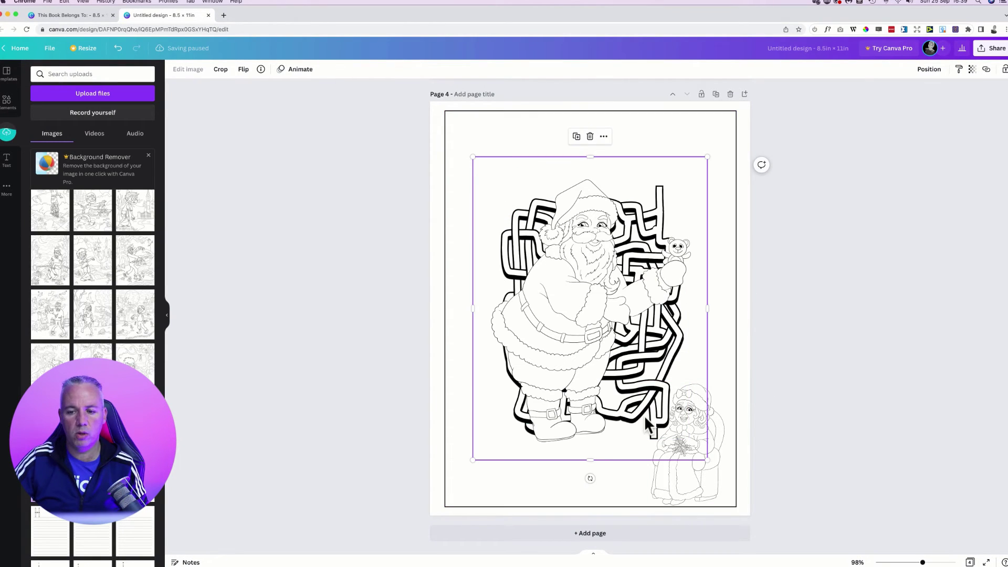
Step: Shrink the Santa holding a teddy to about 2.8 x 3.6 in and position it in the border's upper-left corner
{"action": "left_click_drag", "start_coordinate": [708, 459], "coordinate": [534, 339]}
{"action": "left_click_drag", "start_coordinate": [528, 220], "coordinate": [500, 168]}
{"action": "left_click_drag", "start_coordinate": [446, 103], "coordinate": [452, 112]}
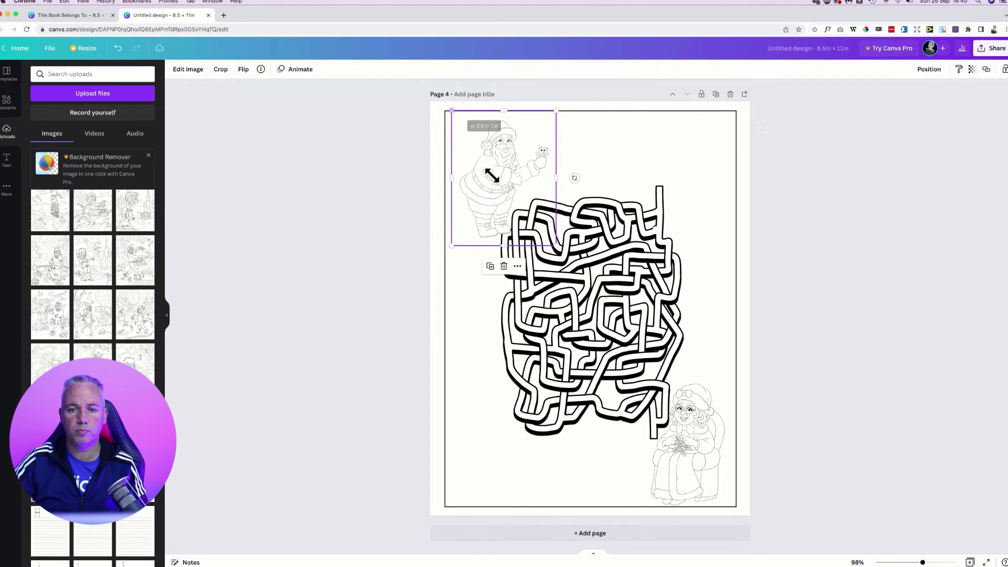
{"action": "left_click_drag", "start_coordinate": [490, 169], "coordinate": [494, 176]}
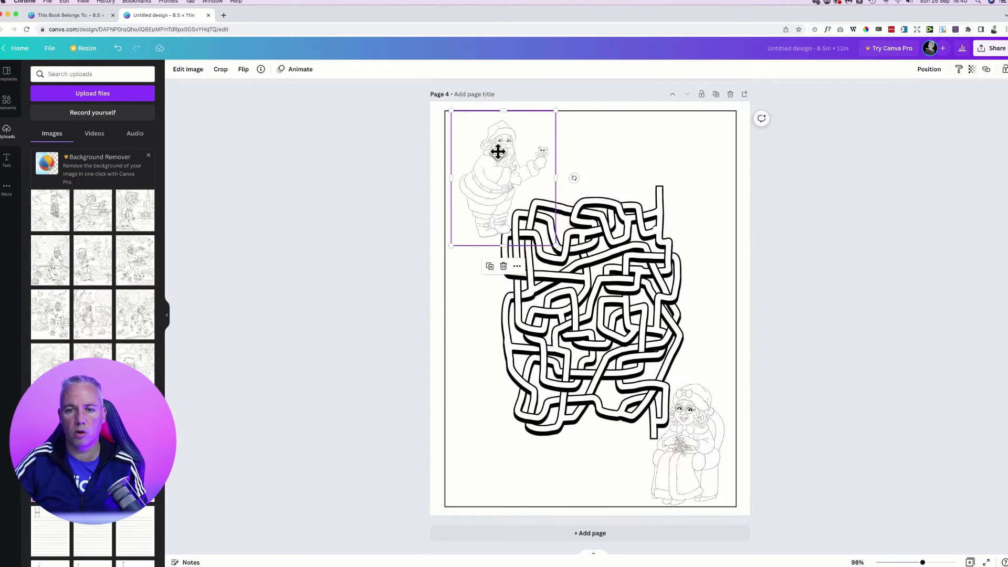
Step: Flip the Santa horizontally and move it to the border's upper-right corner beside the maze entrance
{"action": "left_click", "coordinate": [244, 68]}
{"action": "left_click", "coordinate": [267, 90]}
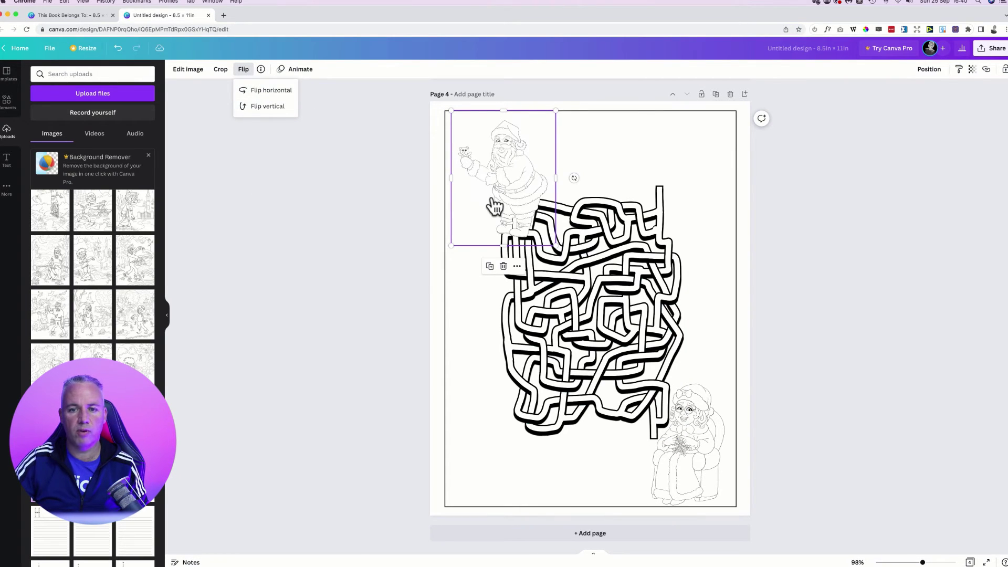
{"action": "left_click_drag", "start_coordinate": [495, 169], "coordinate": [686, 172]}
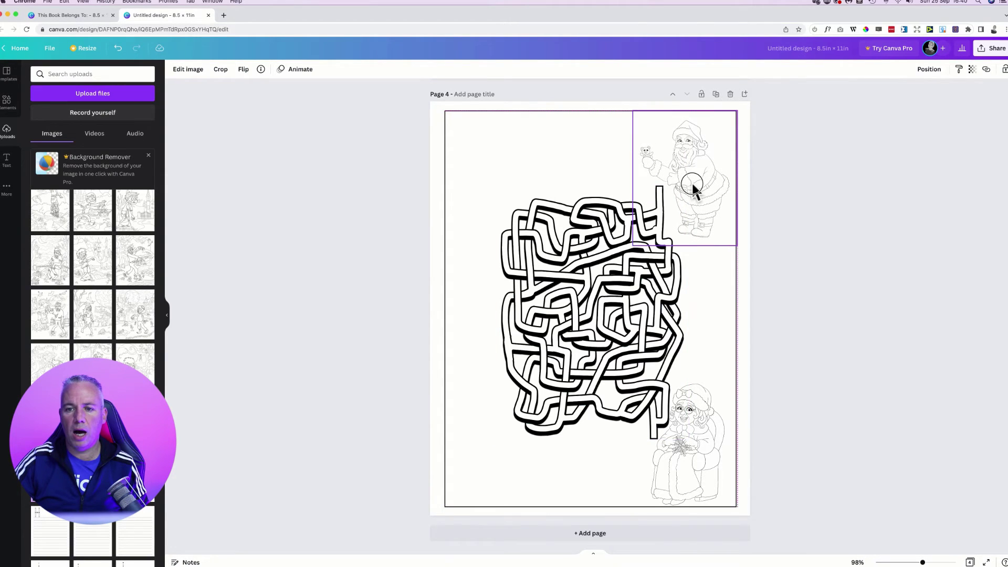
{"action": "left_click", "coordinate": [378, 218]}
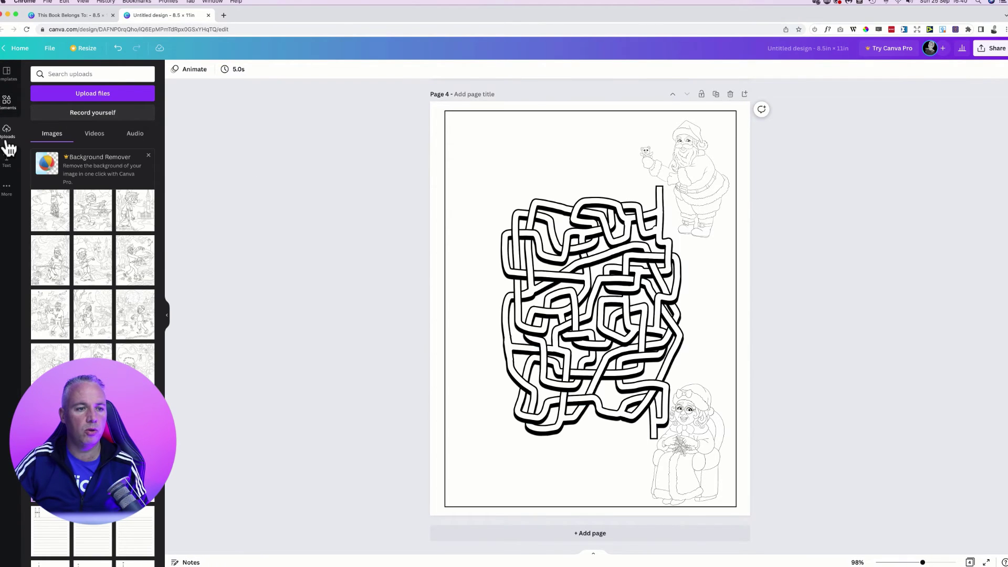
Step: Add a subheading to page 4 reading "Help Santa Give Mrs Claus Her Teddy"
{"action": "left_click", "coordinate": [7, 158]}
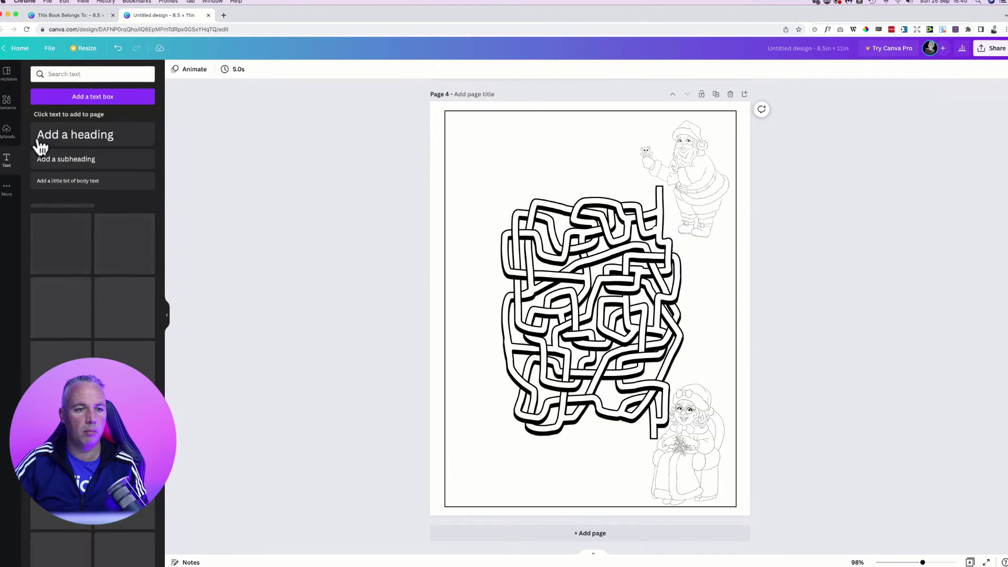
{"action": "left_click", "coordinate": [74, 162]}
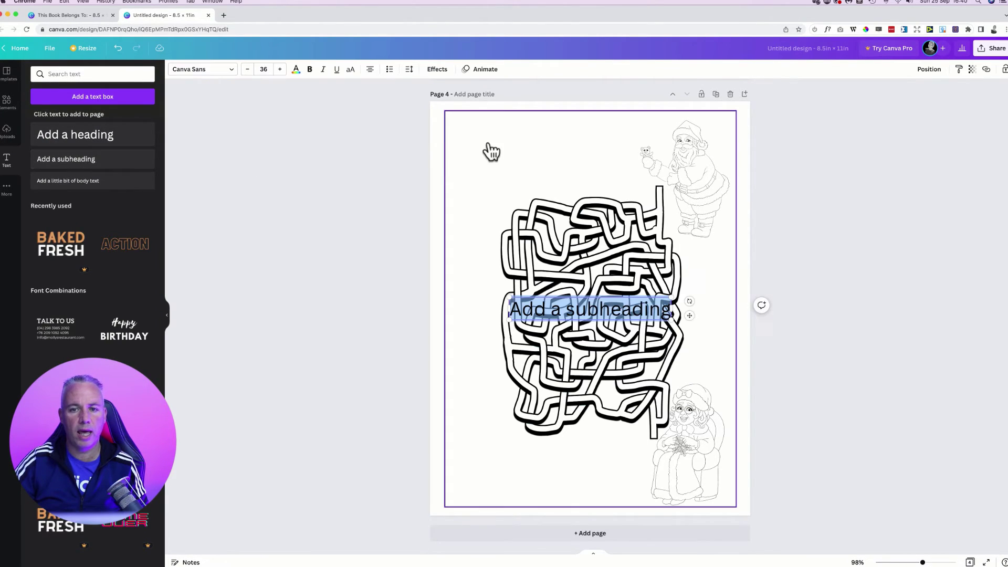
{"action": "triple_click", "coordinate": [577, 306]}
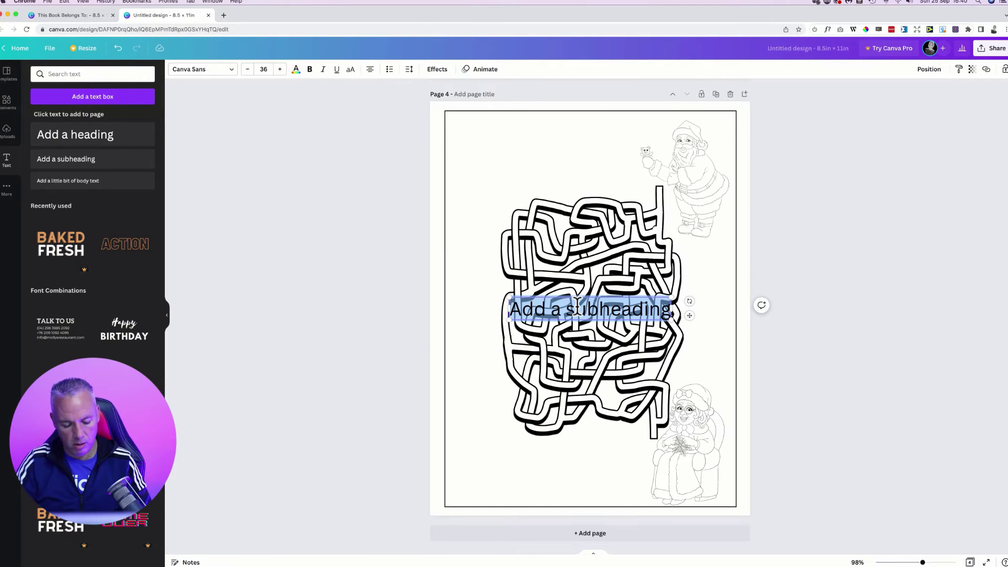
{"action": "type", "text": "Hel Santa Give Mrs Claus Her Teddy"}
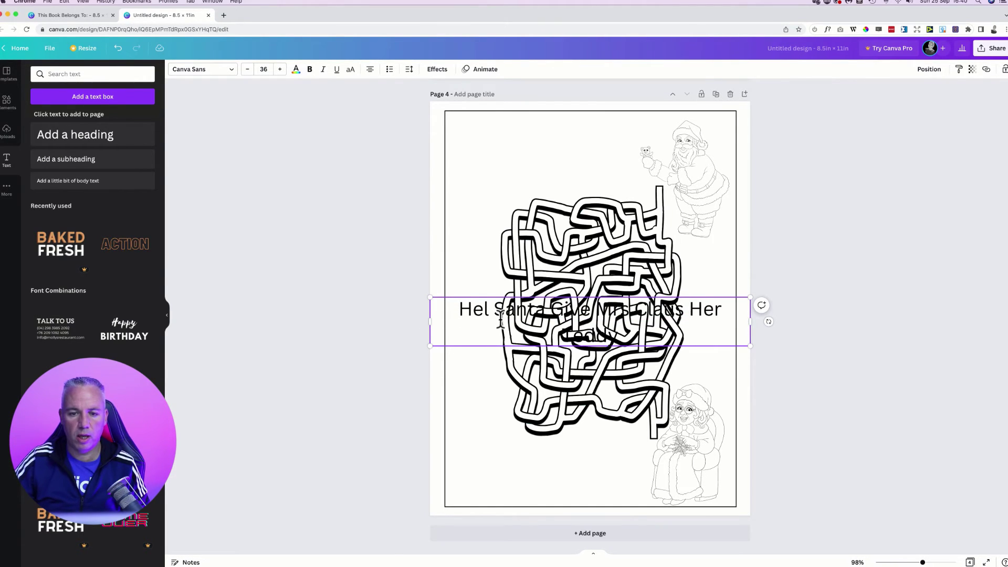
{"action": "left_click", "coordinate": [487, 309]}
{"action": "type", "text": "p"}
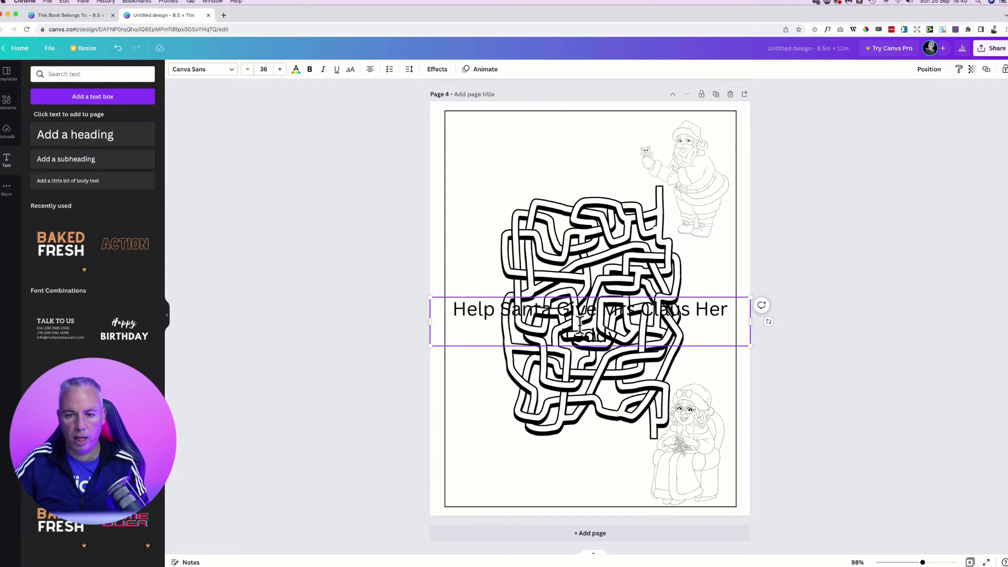
Step: Set the maze caption's font size to 26
{"action": "triple_click", "coordinate": [583, 324]}
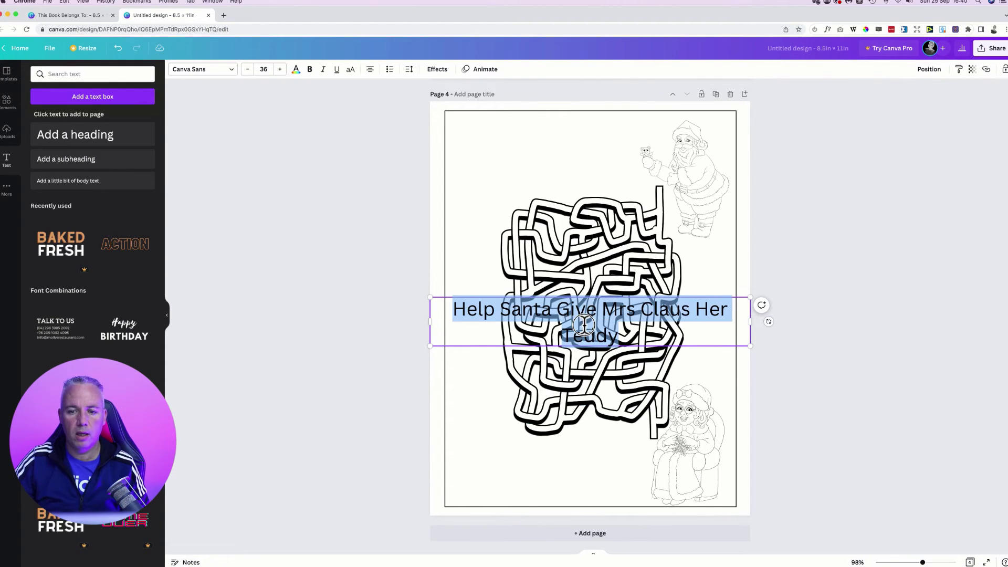
{"action": "left_click", "coordinate": [247, 70]}
{"action": "left_click", "coordinate": [248, 70]}
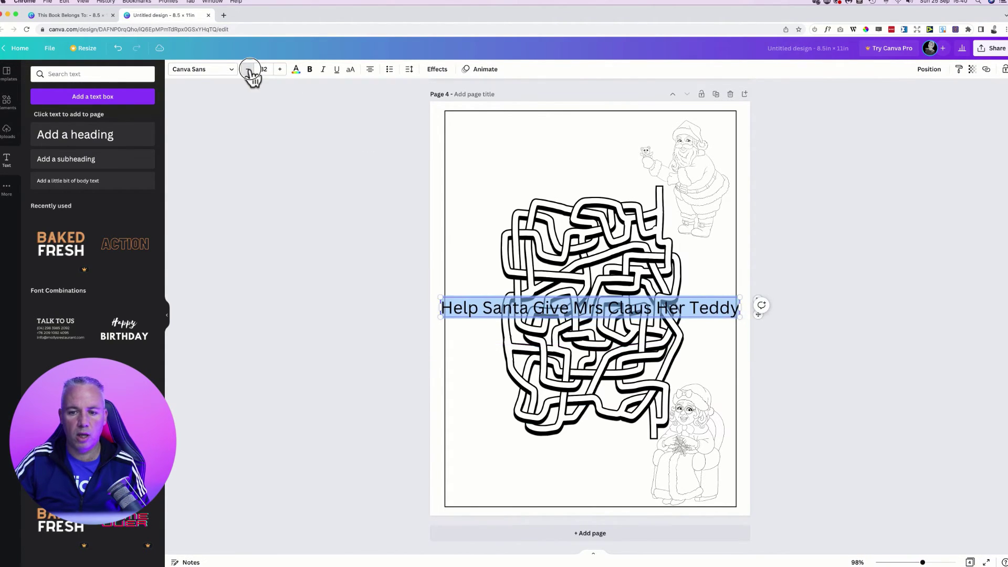
{"action": "left_click", "coordinate": [248, 70]}
{"action": "left_click", "coordinate": [248, 69]}
{"action": "left_click", "coordinate": [248, 70]}
{"action": "left_click", "coordinate": [248, 70]}
{"action": "left_click", "coordinate": [247, 70]}
{"action": "left_click", "coordinate": [248, 70]}
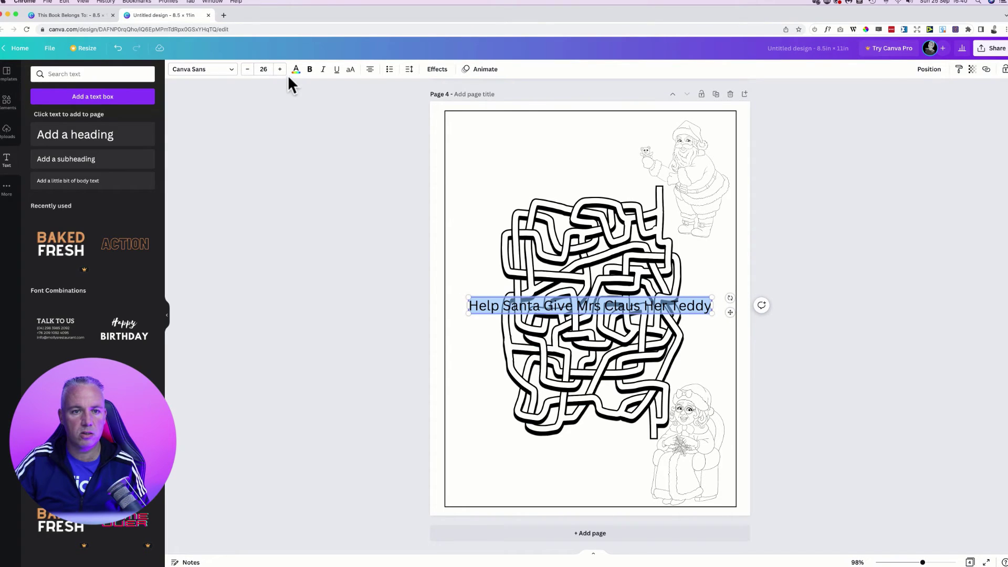
Step: Change the maze caption's font to Bakerie Bold and move it above the maze, near the page's top border
{"action": "left_click", "coordinate": [228, 72]}
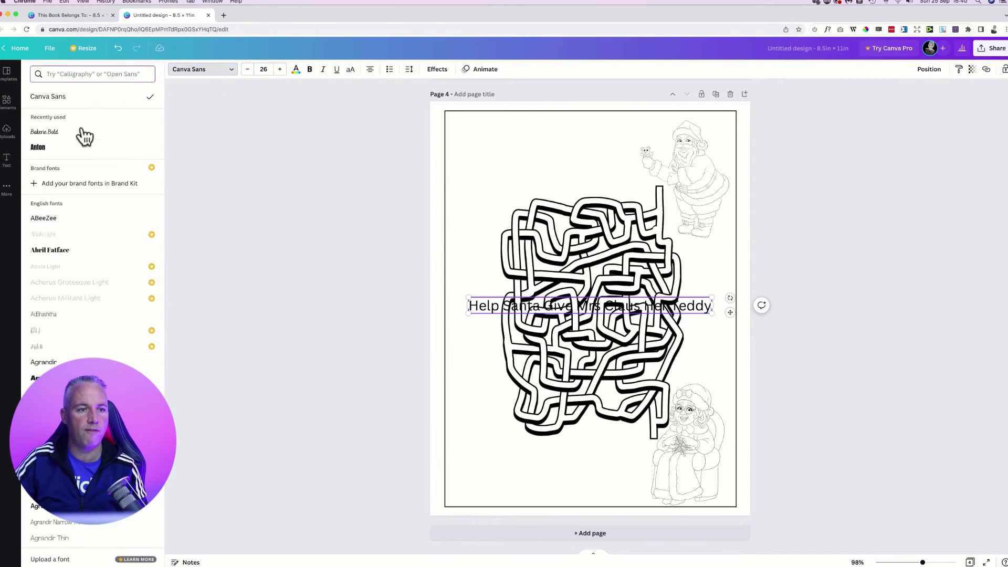
{"action": "left_click", "coordinate": [46, 133]}
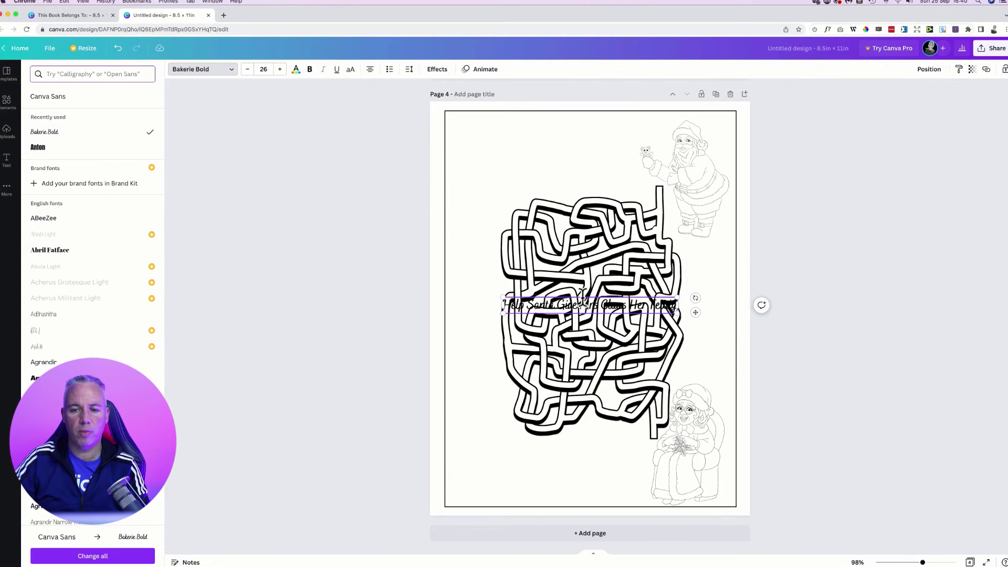
{"action": "left_click_drag", "start_coordinate": [582, 295], "coordinate": [562, 128]}
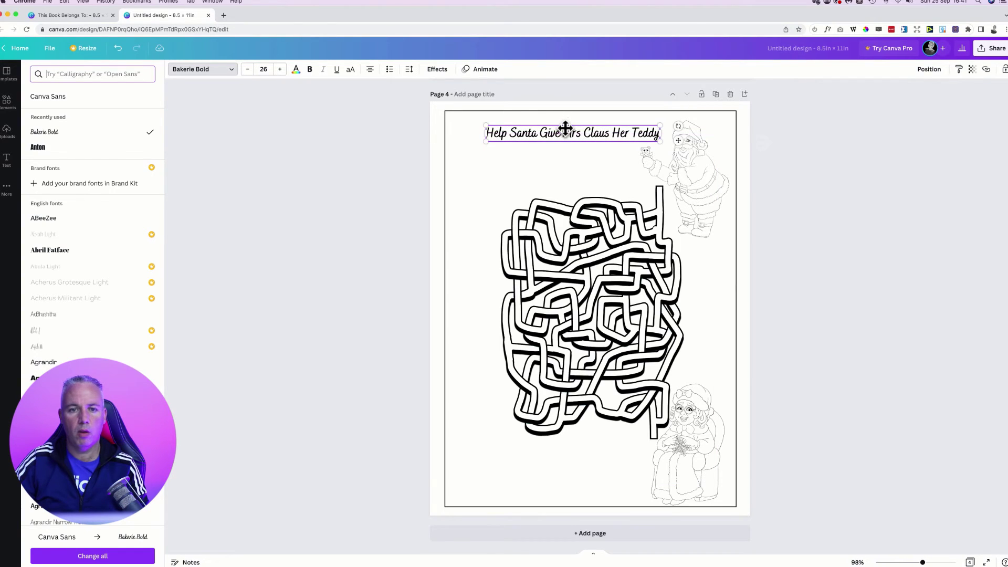
Step: Recolor the maze caption dark grey and place it just above the maze, beside Santa's teddy
{"action": "double_click", "coordinate": [549, 130]}
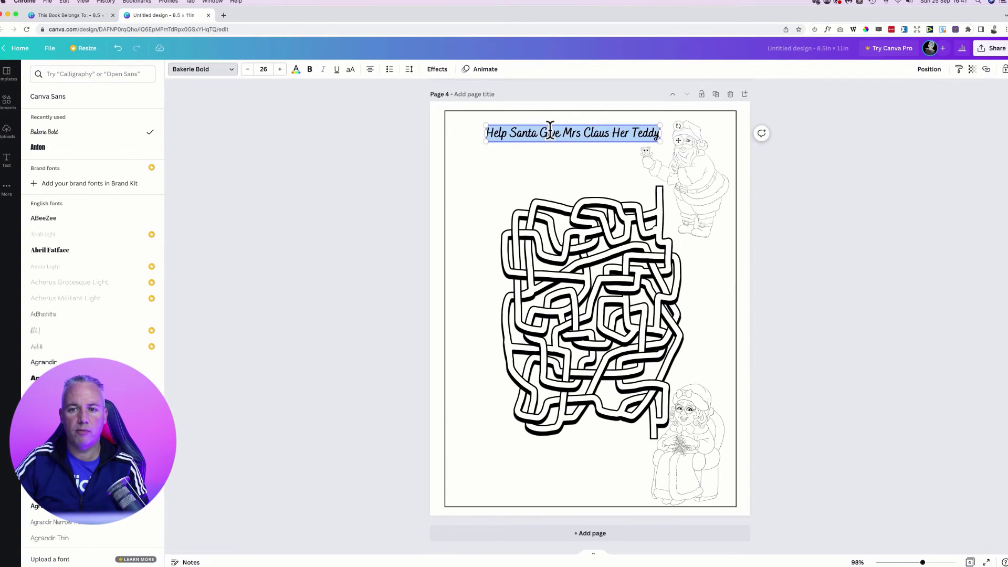
{"action": "left_click", "coordinate": [296, 71]}
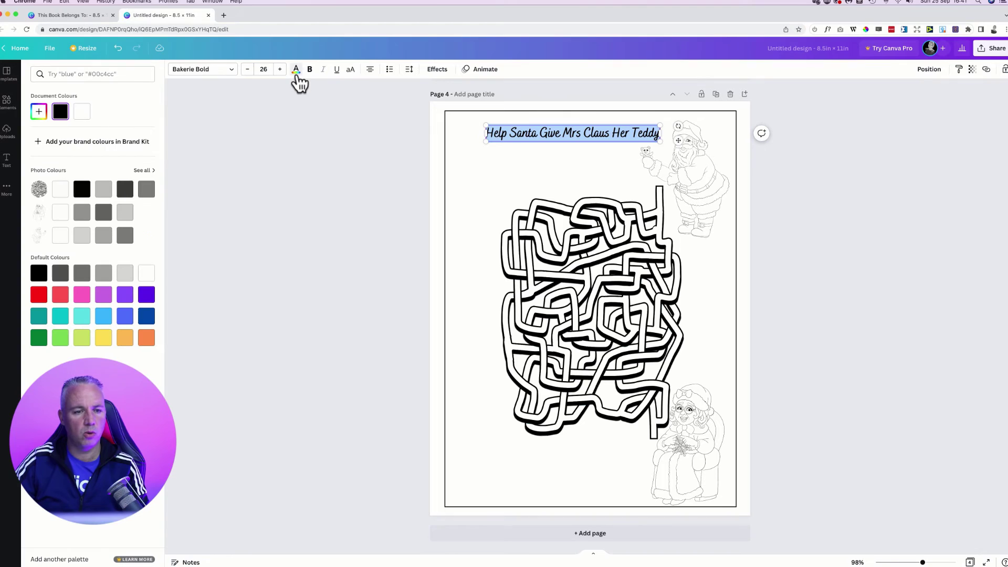
{"action": "left_click", "coordinate": [105, 237]}
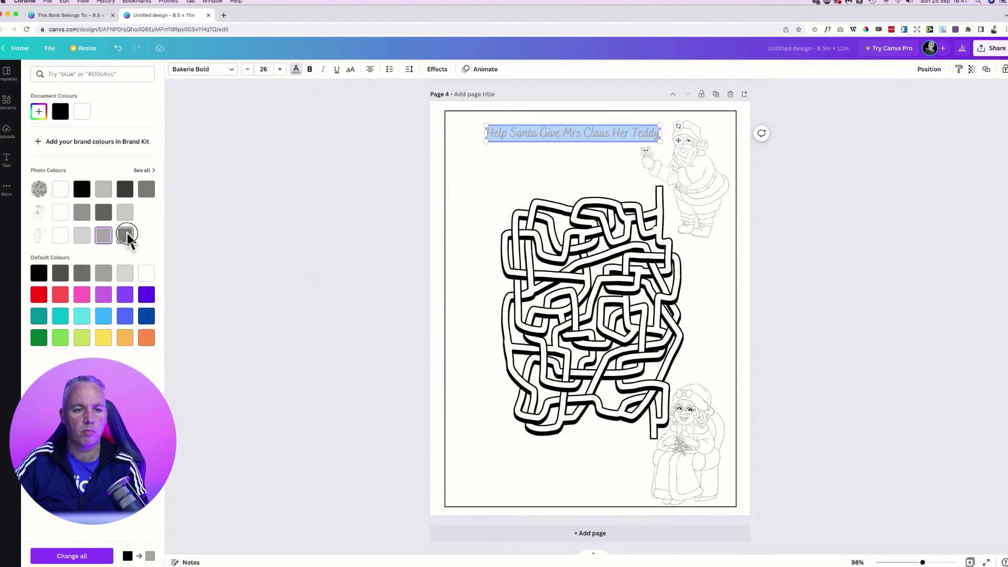
{"action": "left_click", "coordinate": [471, 194]}
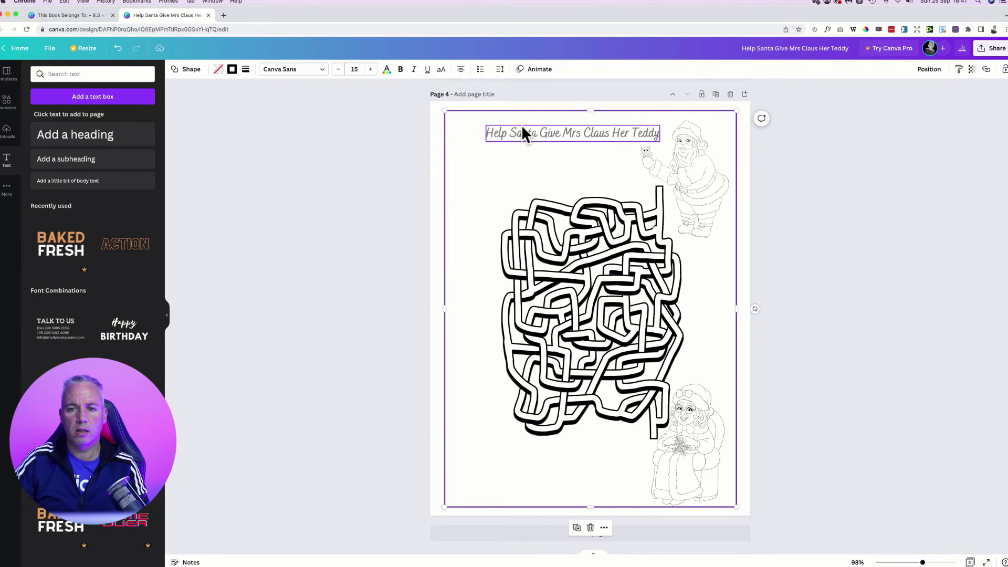
{"action": "left_click", "coordinate": [525, 132]}
{"action": "left_click_drag", "start_coordinate": [530, 134], "coordinate": [505, 163]}
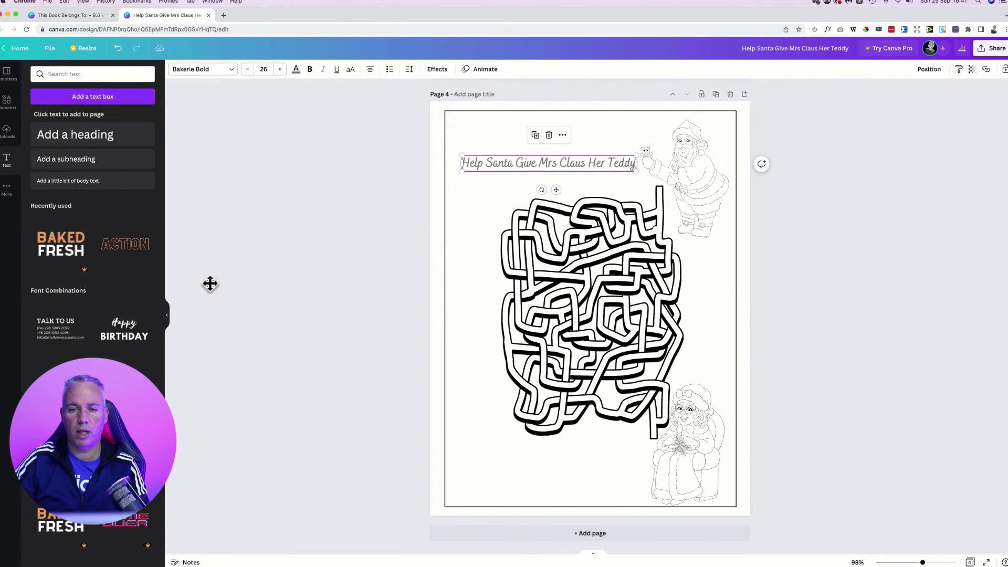
{"action": "left_click", "coordinate": [278, 254]}
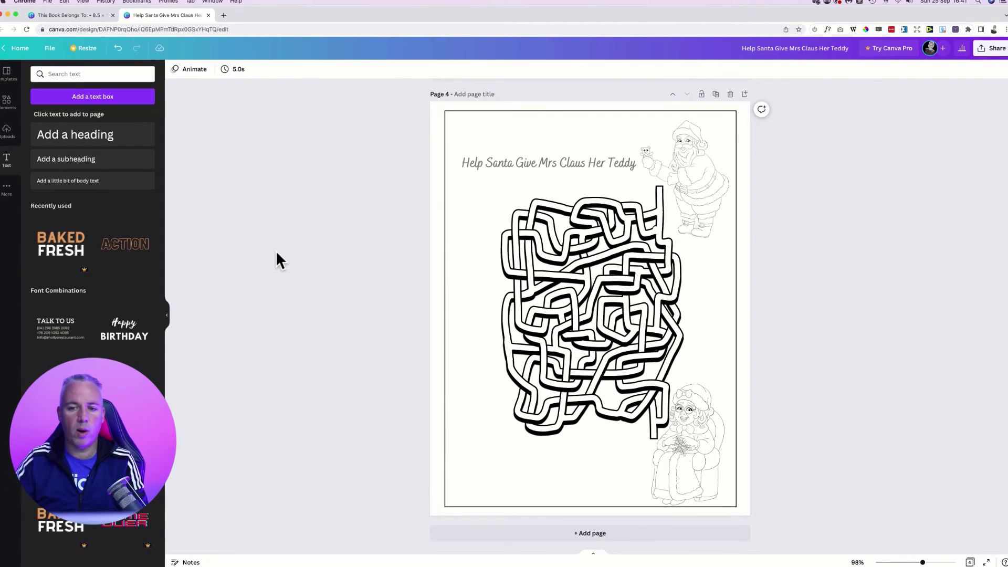
Step: Review the maze, coloring and blank bordered pages, and examine the title page in the "This Book Belongs To:" design
{"action": "scroll", "coordinate": [285, 231], "scroll_direction": "up", "scroll_amount": 8}
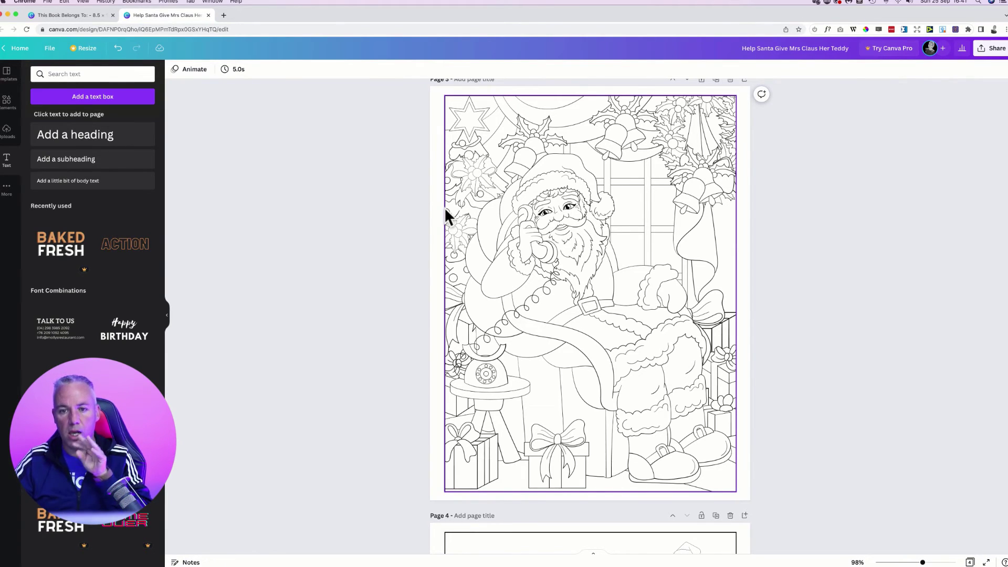
{"action": "scroll", "coordinate": [444, 207], "scroll_direction": "up", "scroll_amount": 10}
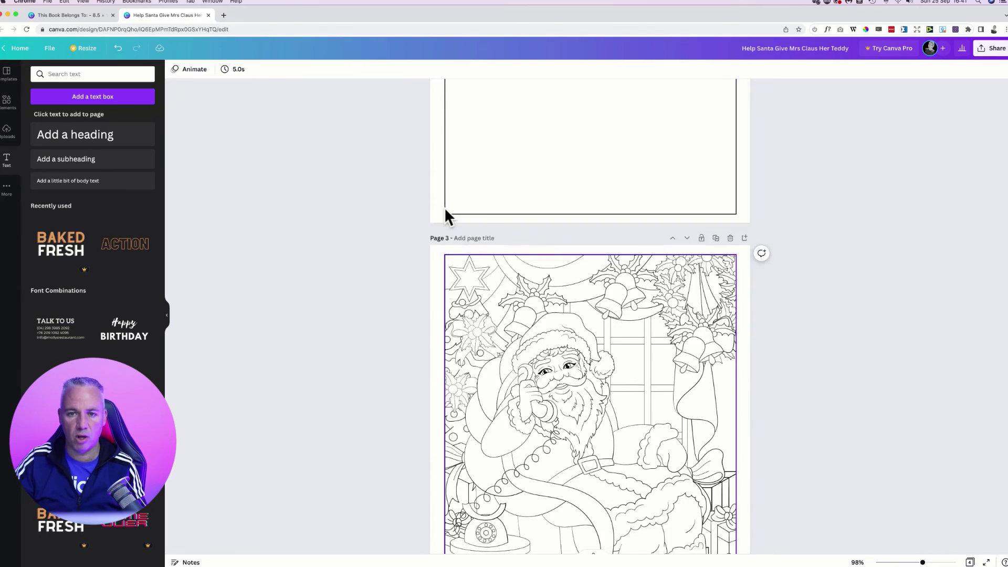
{"action": "scroll", "coordinate": [445, 211], "scroll_direction": "down", "scroll_amount": 15}
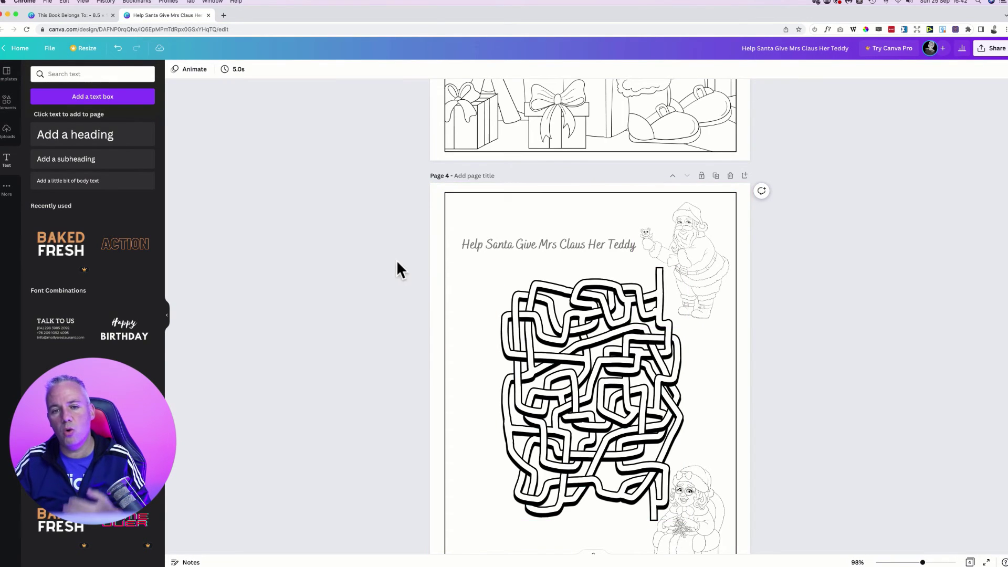
{"action": "scroll", "coordinate": [390, 262], "scroll_direction": "up", "scroll_amount": 5}
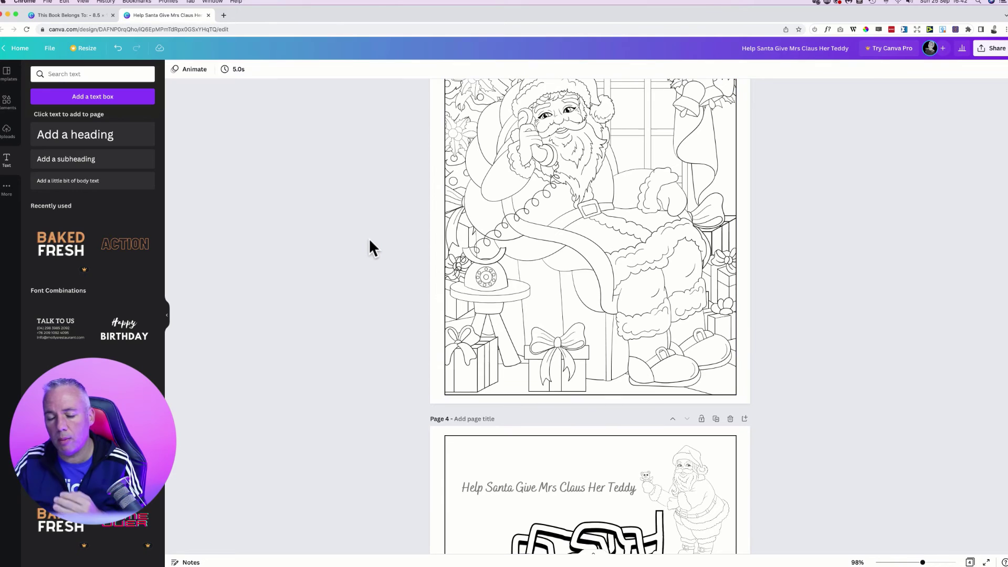
{"action": "scroll", "coordinate": [371, 238], "scroll_direction": "down", "scroll_amount": 3}
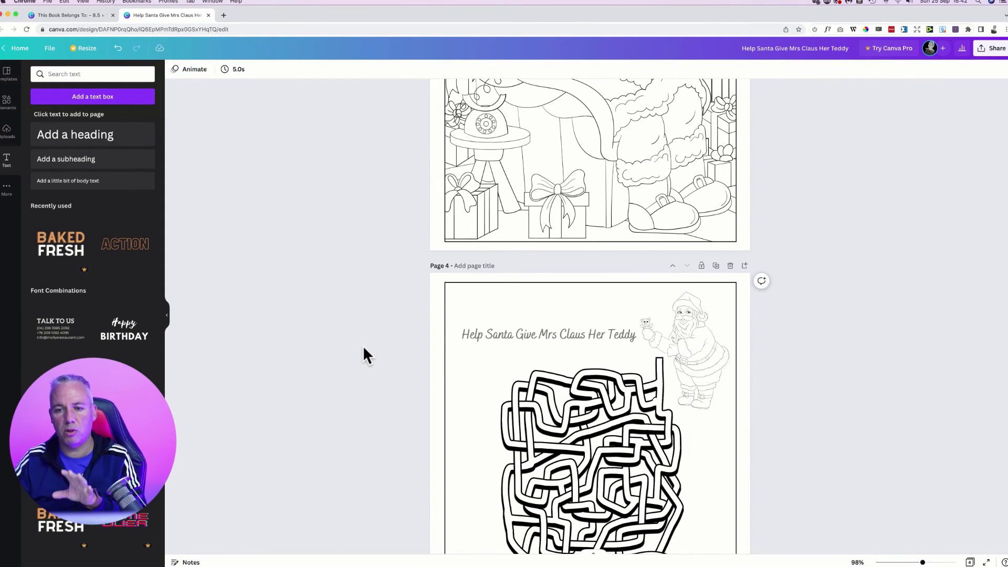
{"action": "scroll", "coordinate": [364, 345], "scroll_direction": "up", "scroll_amount": 10}
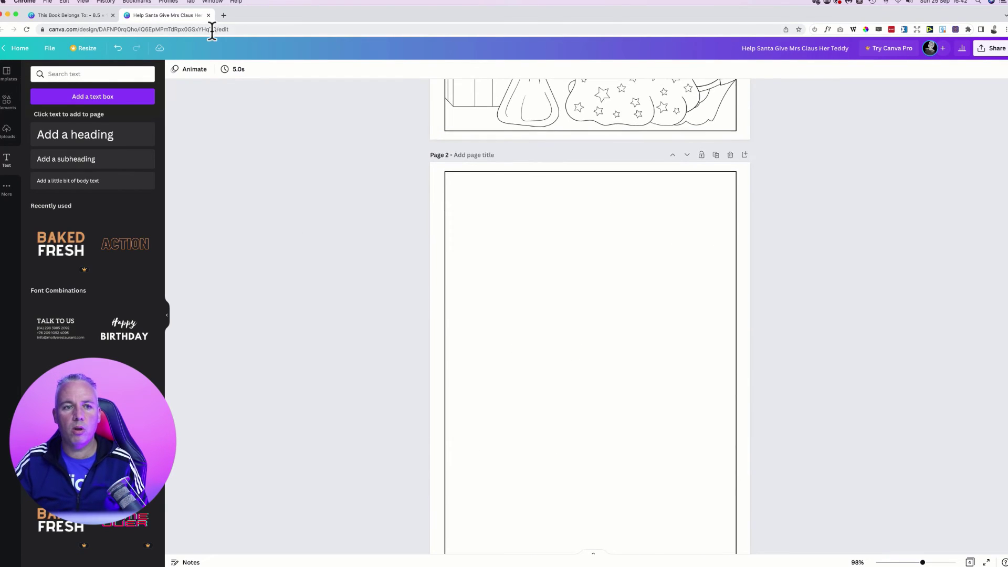
{"action": "left_click", "coordinate": [68, 15]}
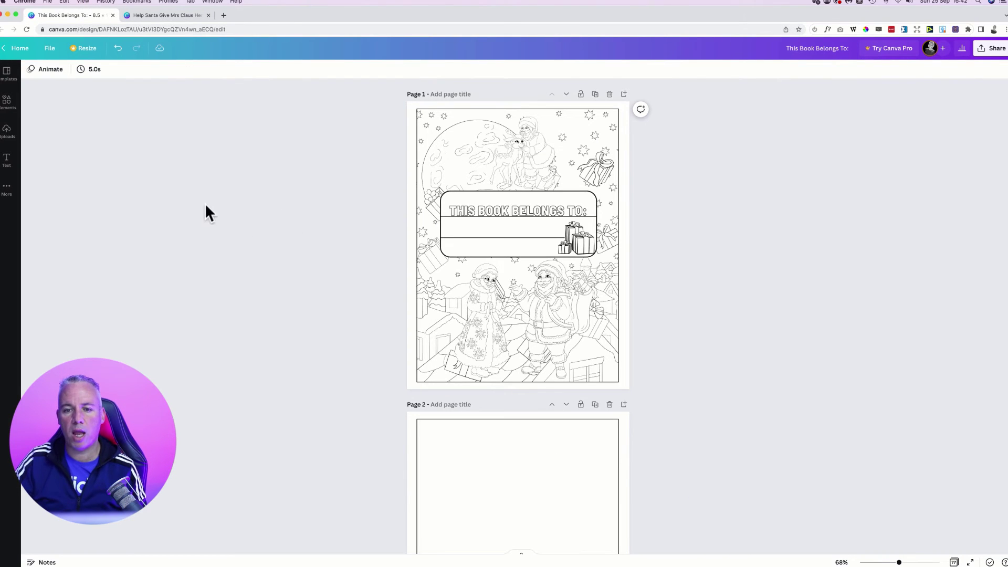
{"action": "scroll", "coordinate": [261, 238], "scroll_direction": "down", "scroll_amount": 1}
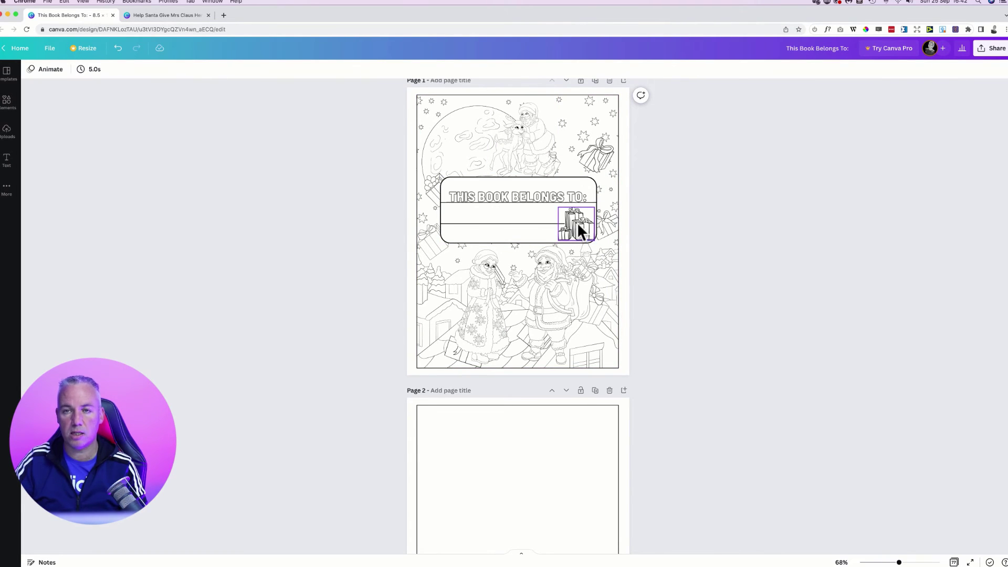
Step: Search the elements for "present" in the maze page's design and add the gold outlined stack of three gifts to page 2
{"action": "left_click", "coordinate": [169, 20]}
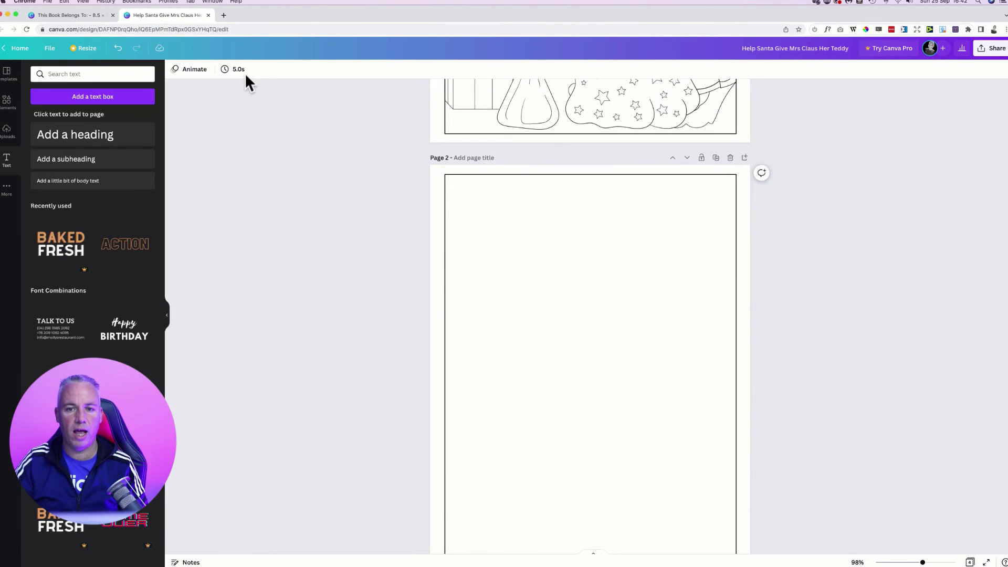
{"action": "left_click", "coordinate": [7, 102]}
{"action": "left_click", "coordinate": [93, 74]}
{"action": "type", "text": "pre"}
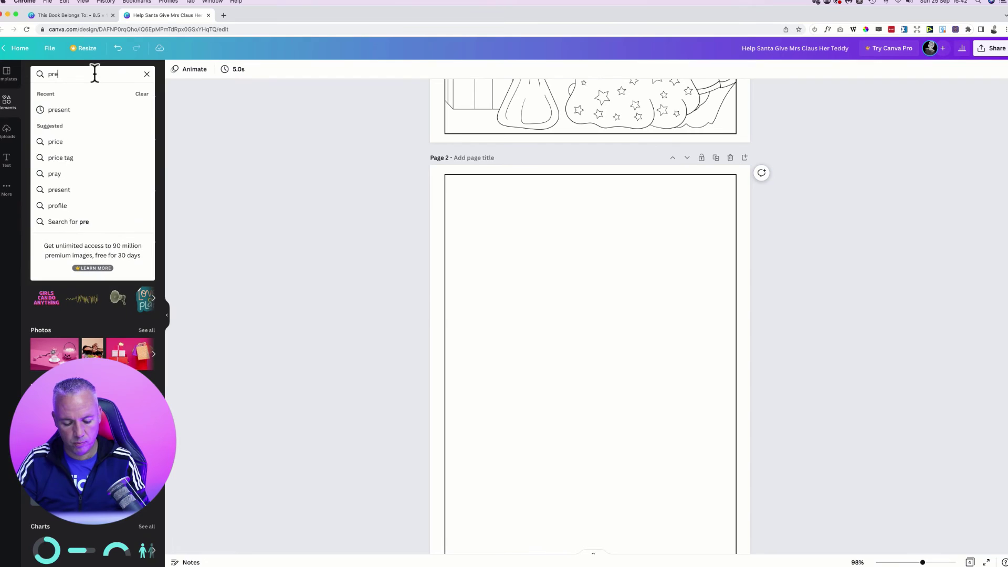
{"action": "type", "text": "sent"}
{"action": "key", "text": "Return"}
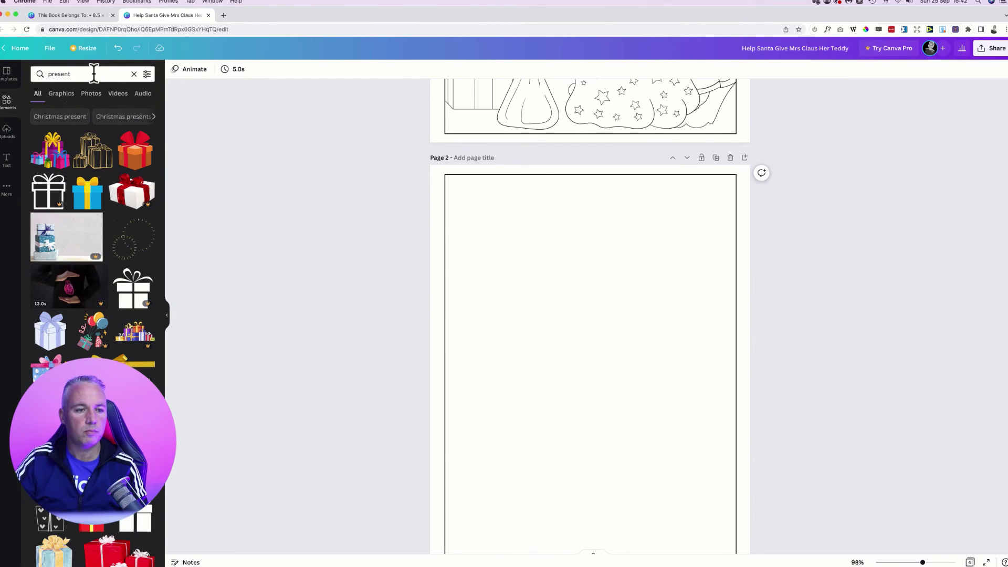
{"action": "left_click", "coordinate": [93, 153]}
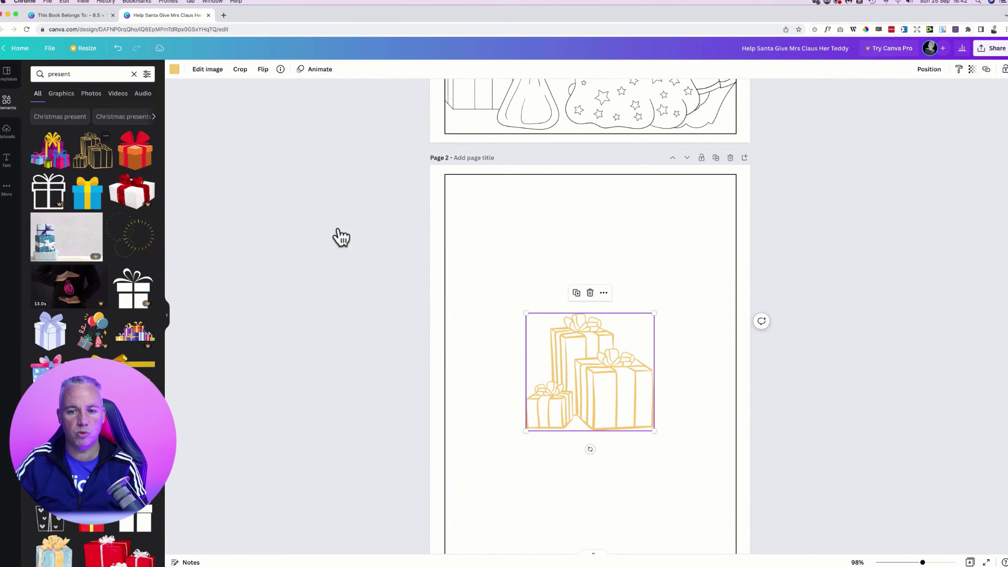
Step: Move the gift stack slightly higher on page 2 and recolor its outline black
{"action": "left_click_drag", "start_coordinate": [607, 394], "coordinate": [613, 350]}
{"action": "left_click", "coordinate": [175, 69]}
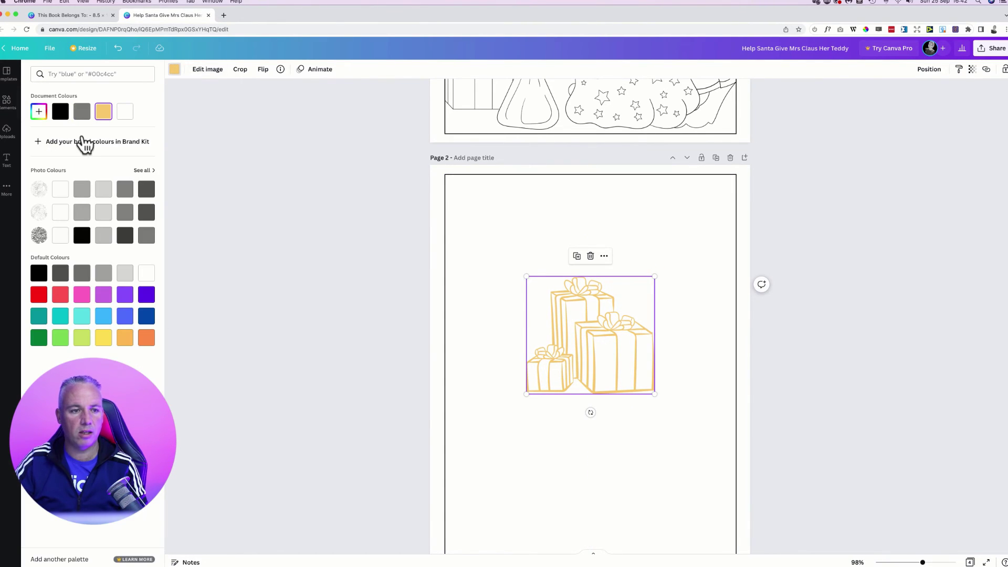
{"action": "left_click", "coordinate": [60, 111]}
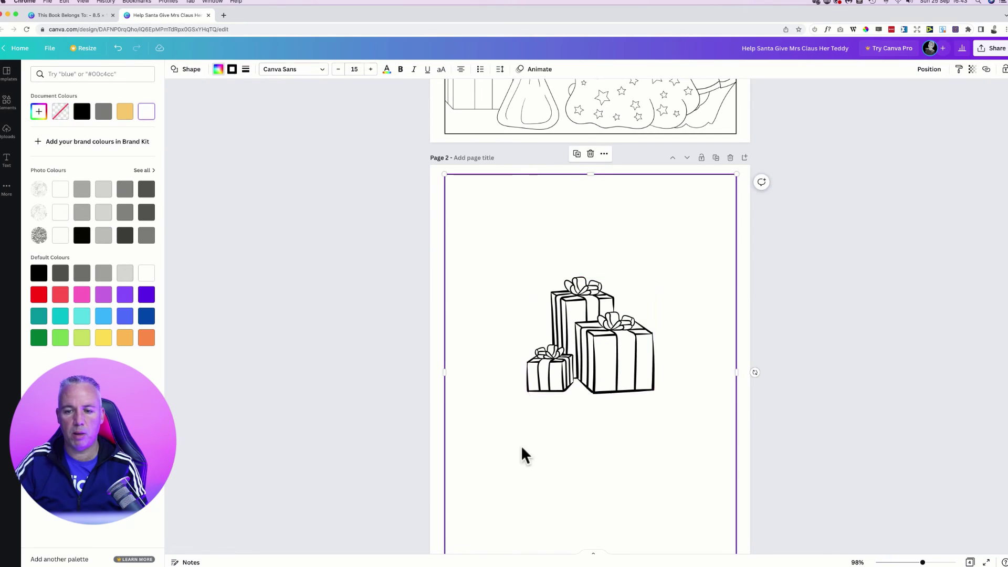
Step: Shrink the gift stack to about two-thirds of its size and move it toward the upper-left of page 2's border
{"action": "left_click", "coordinate": [617, 344]}
{"action": "left_click_drag", "start_coordinate": [525, 393], "coordinate": [570, 349]}
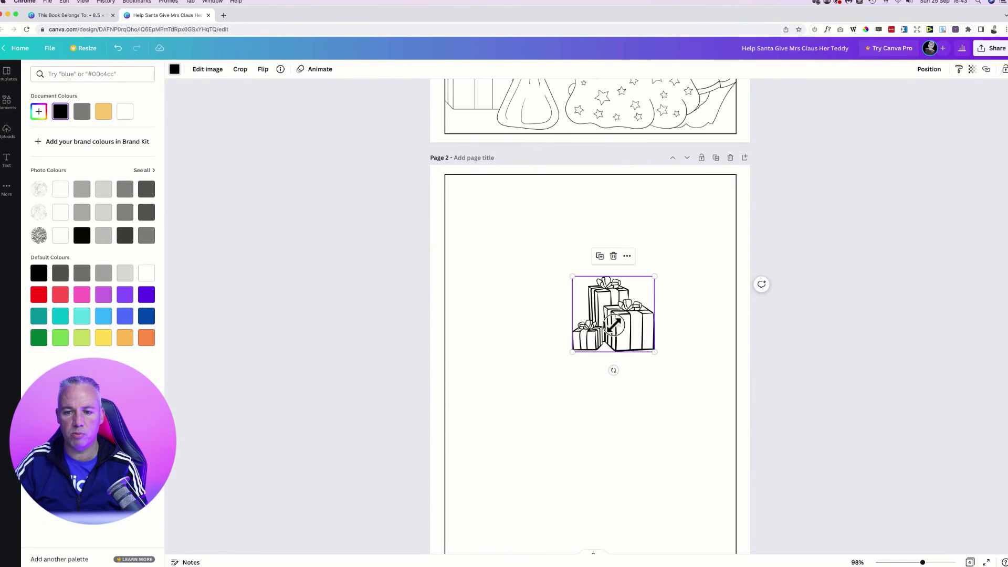
{"action": "left_click_drag", "start_coordinate": [614, 315], "coordinate": [543, 413]}
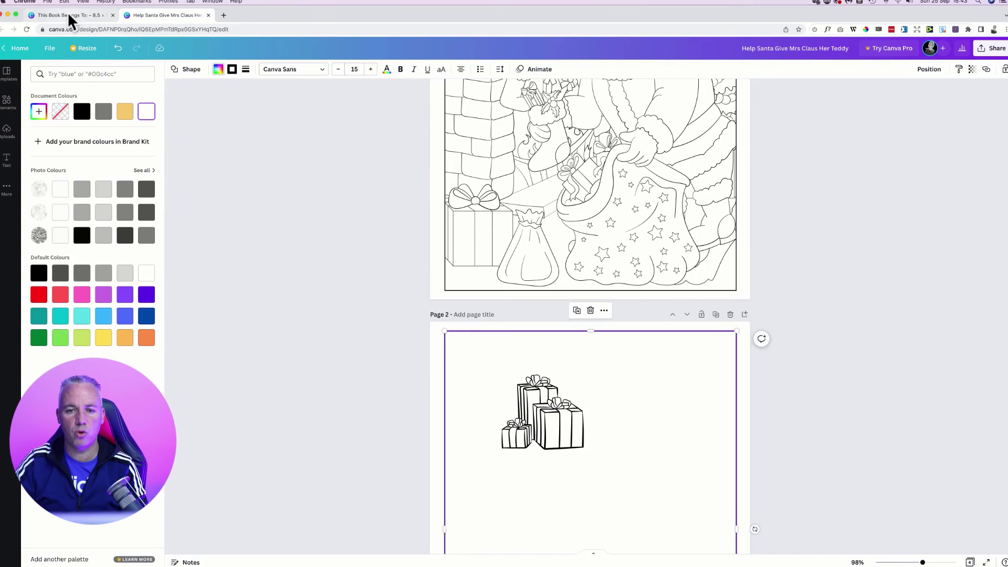
Step: Review the alternating coloring and blank bordered pages of the "This Book Belongs To:" design down to the word search on page 13
{"action": "left_click", "coordinate": [68, 15]}
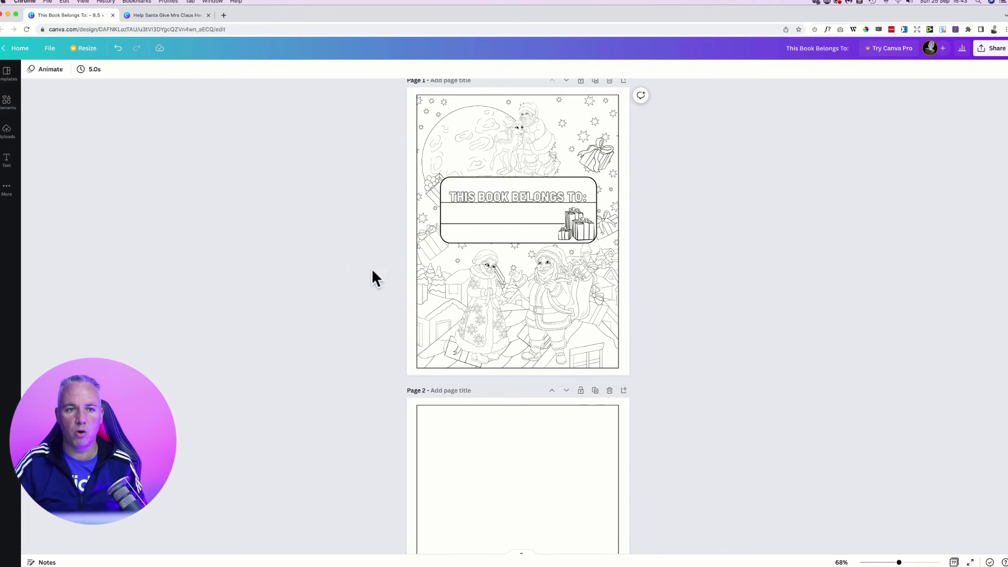
{"action": "scroll", "coordinate": [308, 267], "scroll_direction": "down", "scroll_amount": 10}
{"action": "scroll", "coordinate": [310, 269], "scroll_direction": "down", "scroll_amount": 6}
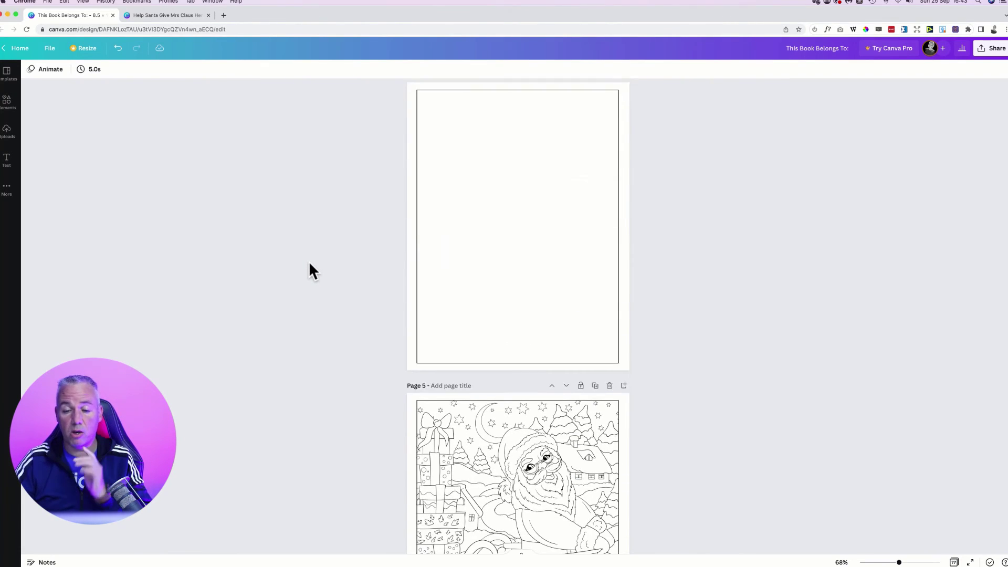
{"action": "scroll", "coordinate": [309, 271], "scroll_direction": "down", "scroll_amount": 20}
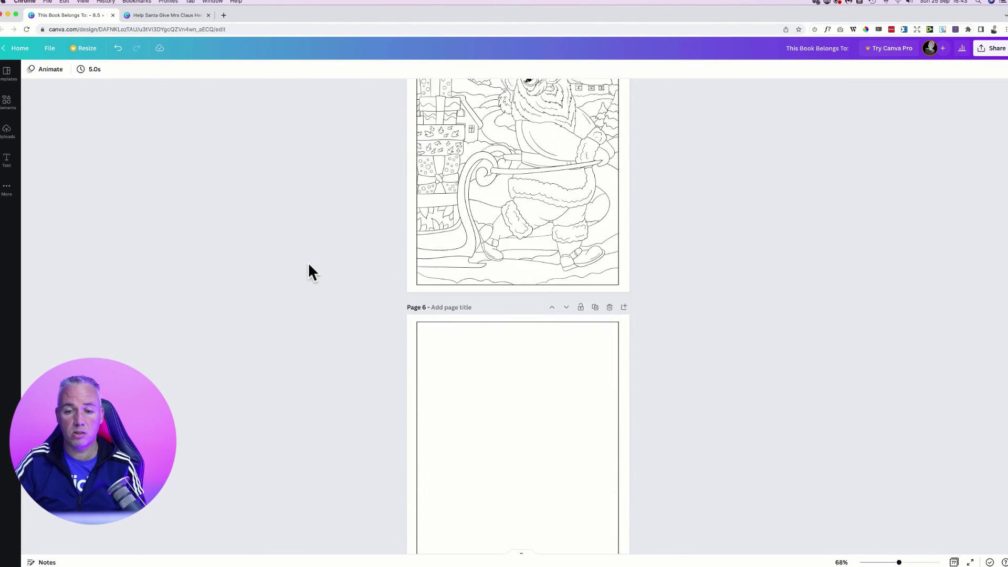
{"action": "scroll", "coordinate": [310, 271], "scroll_direction": "down", "scroll_amount": 20}
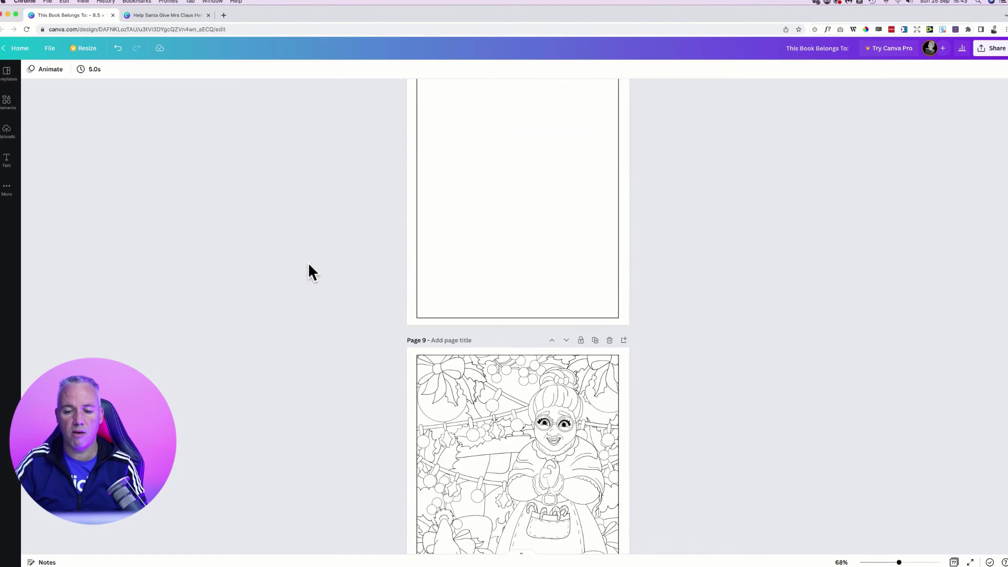
{"action": "scroll", "coordinate": [309, 270], "scroll_direction": "down", "scroll_amount": 7}
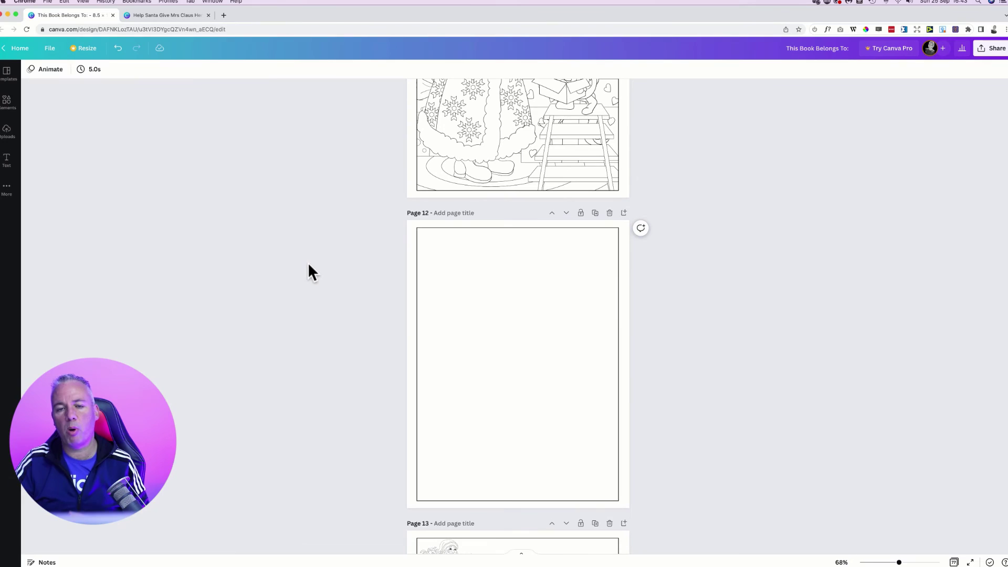
{"action": "scroll", "coordinate": [309, 271], "scroll_direction": "down", "scroll_amount": 8}
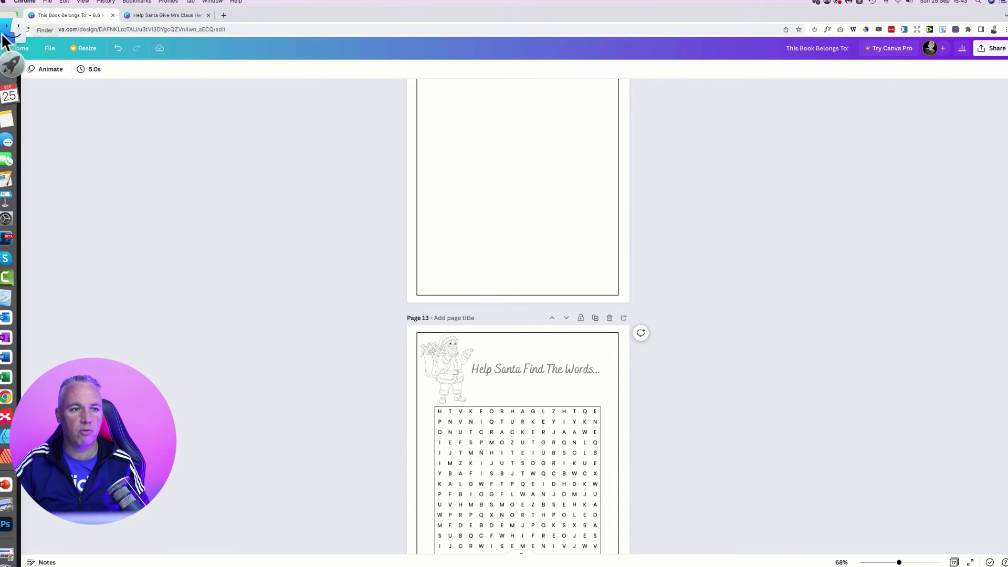
Step: Switch to Finder, find the OTO 3 "backgrounds and characters" png images in the mrandmrsclause pack, and preview 1color-01.png
{"action": "left_click", "coordinate": [5, 37]}
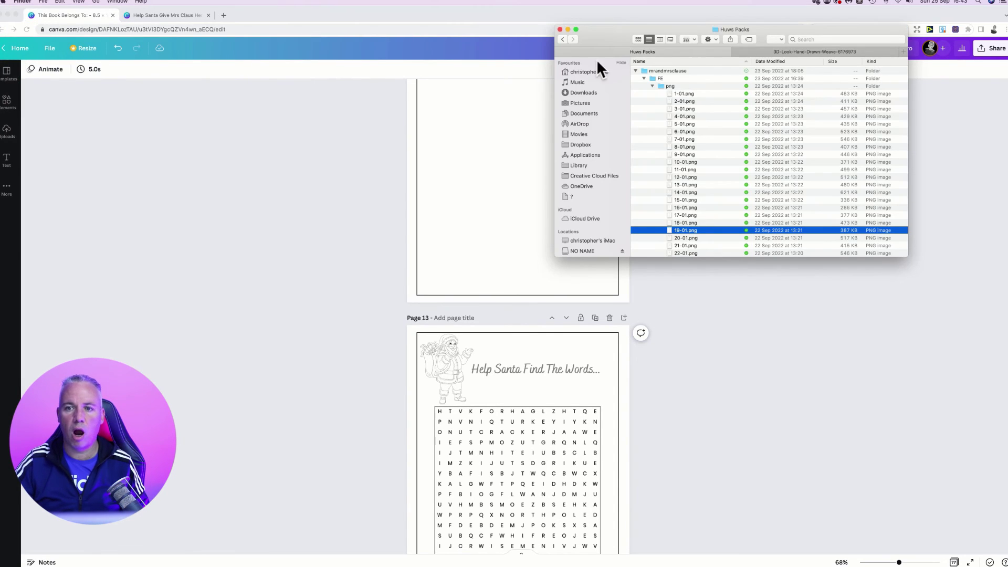
{"action": "left_click", "coordinate": [644, 79]}
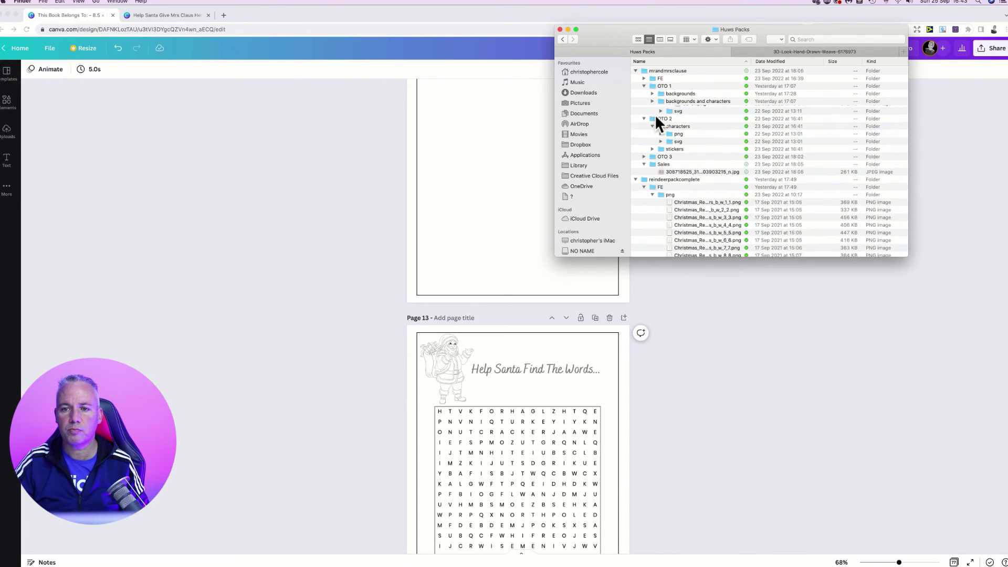
{"action": "left_click", "coordinate": [644, 147]}
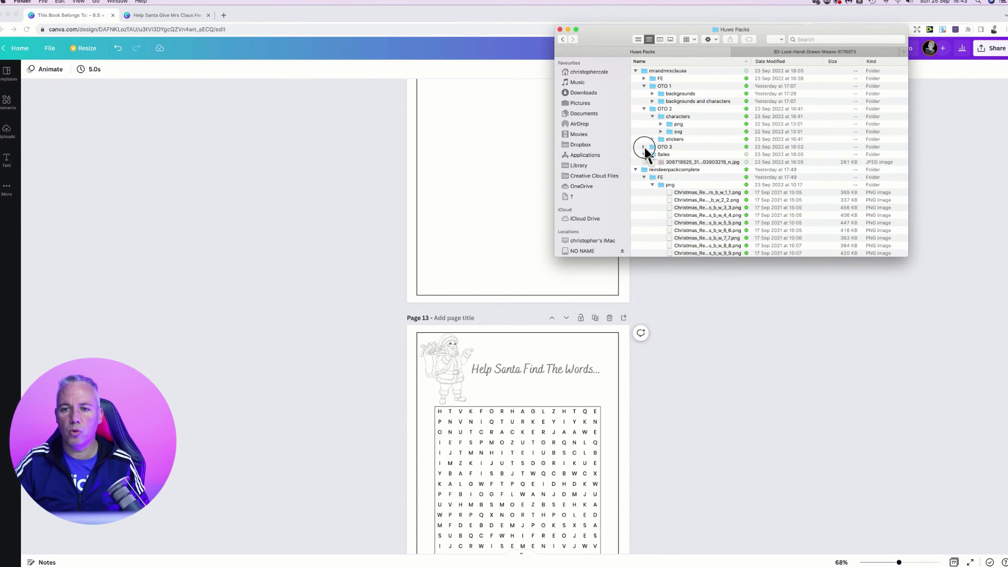
{"action": "left_click", "coordinate": [702, 177]}
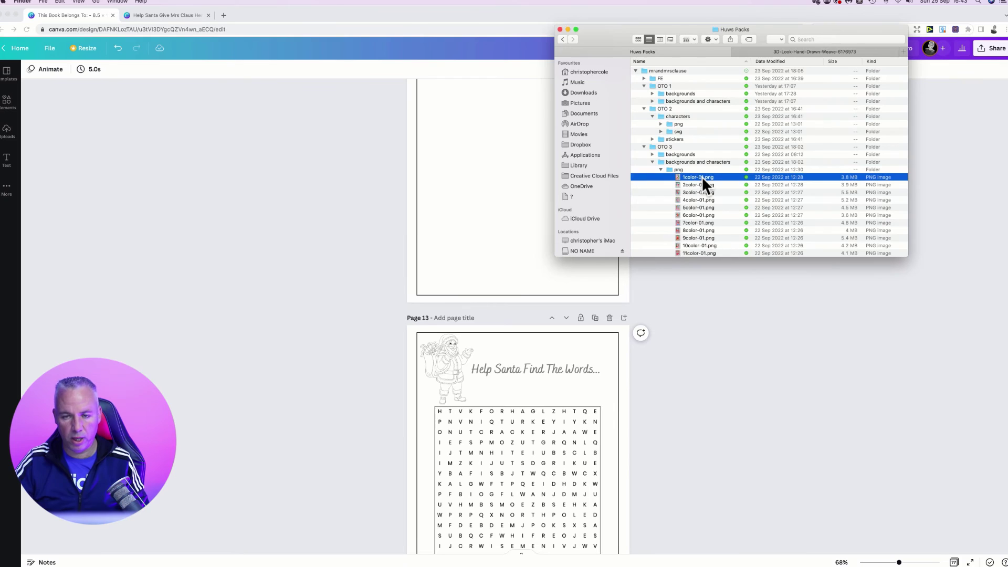
{"action": "key", "text": "space"}
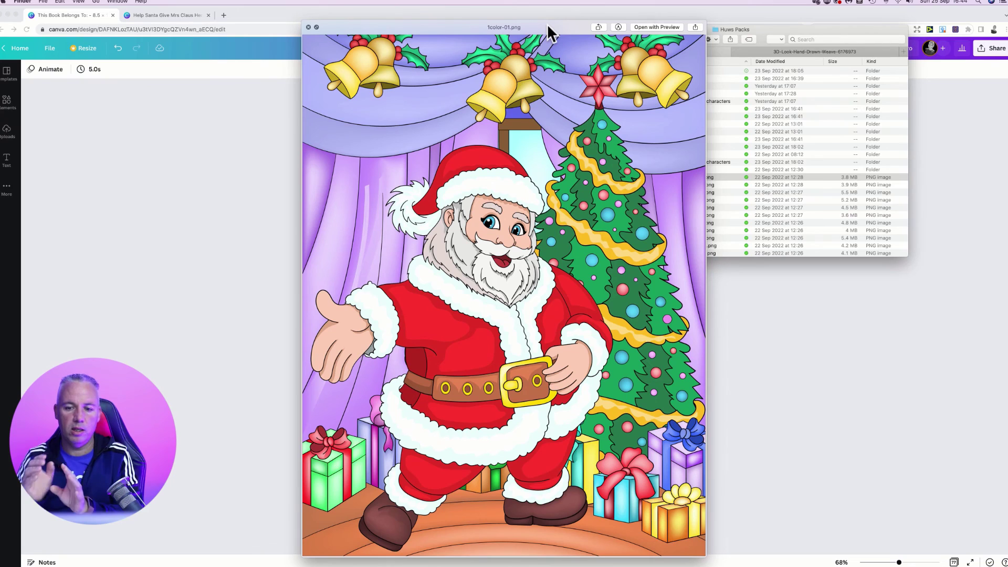
Step: Look through the colored Santa and Mrs Claus illustrations from 2color-01.png to 5color-01.png
{"action": "key", "text": "Down"}
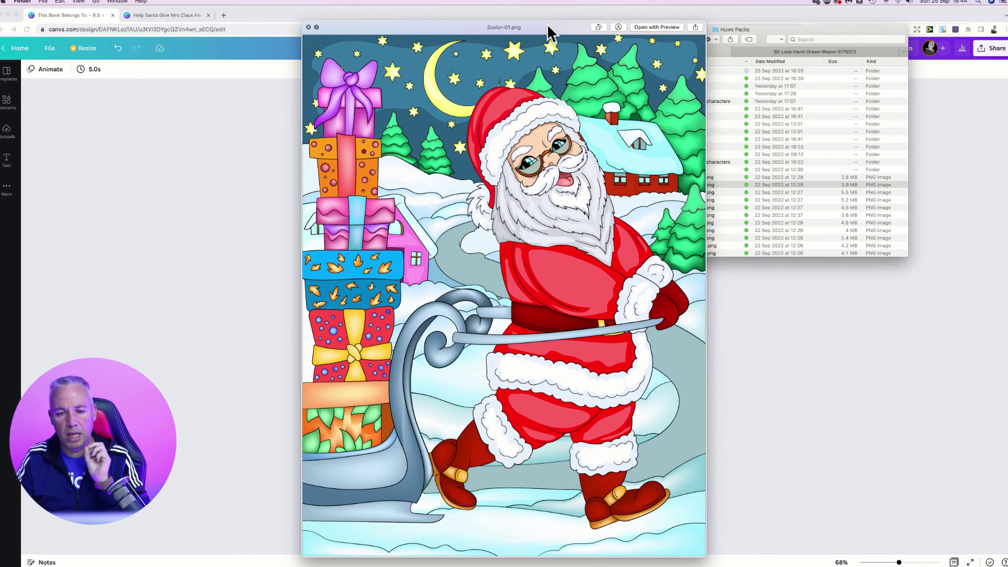
{"action": "key", "text": "Down"}
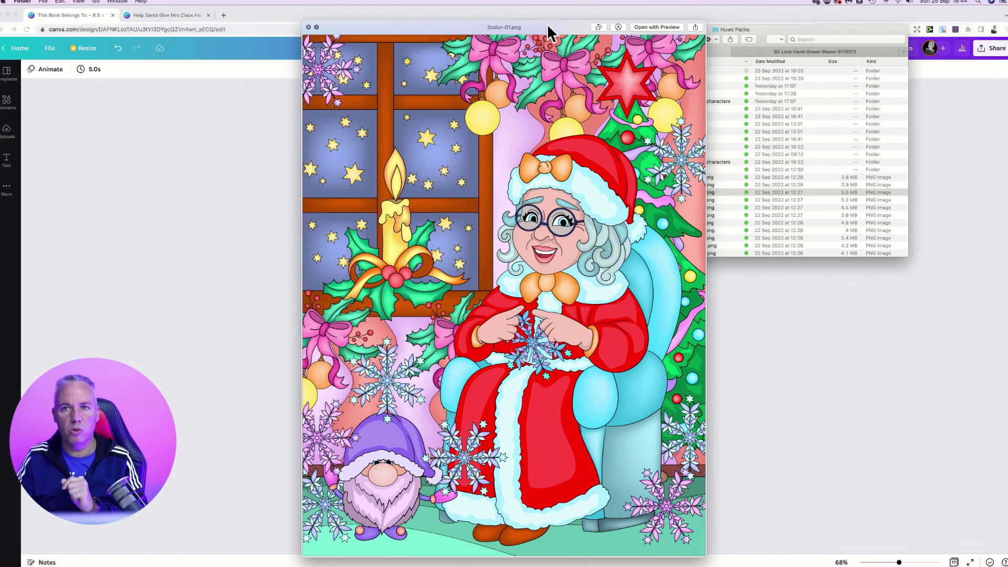
{"action": "key", "text": "Down"}
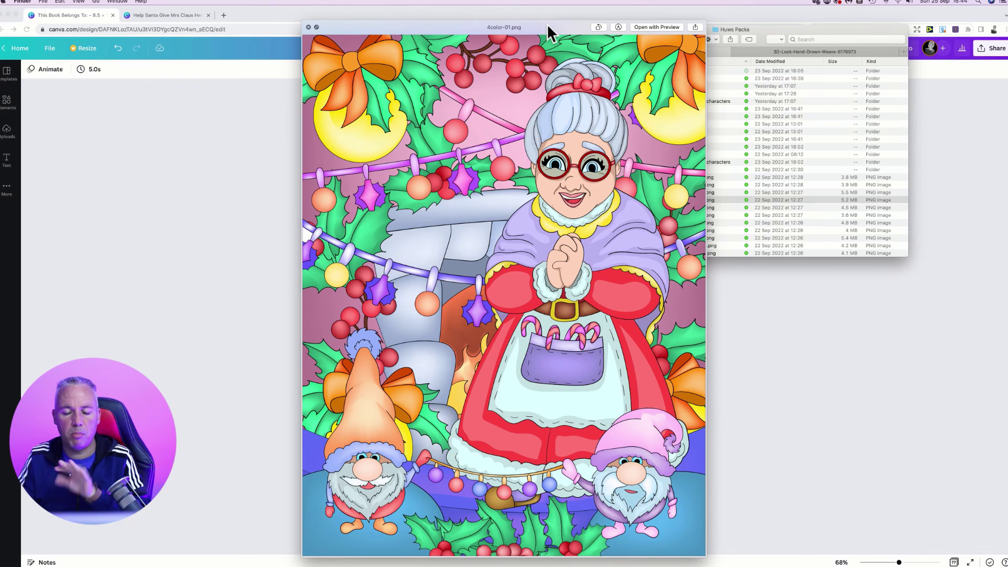
{"action": "key", "text": "Down"}
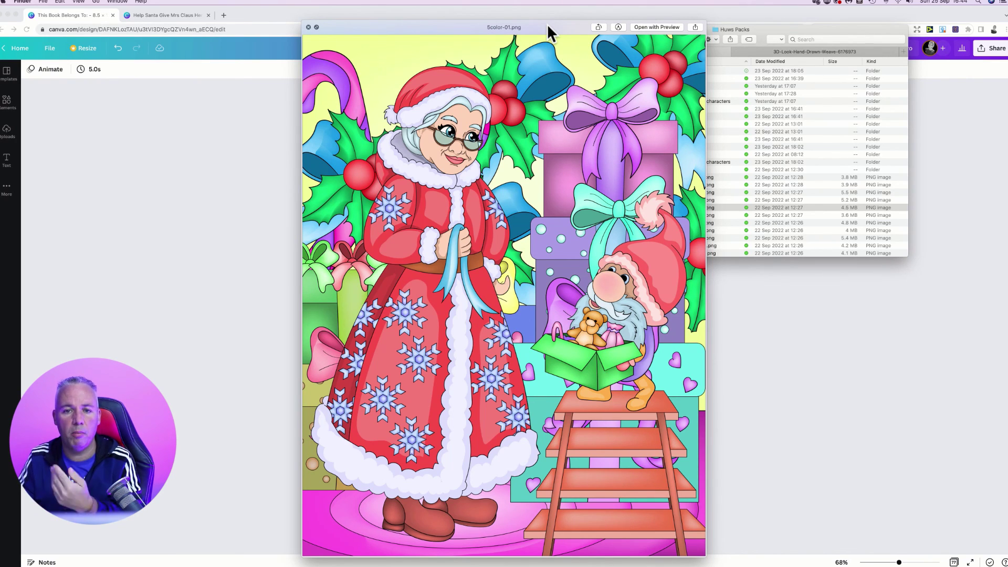
Step: Switch to the PDF "How to Create Books for KDP with Canva Example.pdf", examine its coloring pages around page 47, and move its window aside
{"action": "mouse_move", "coordinate": [12, 262]}
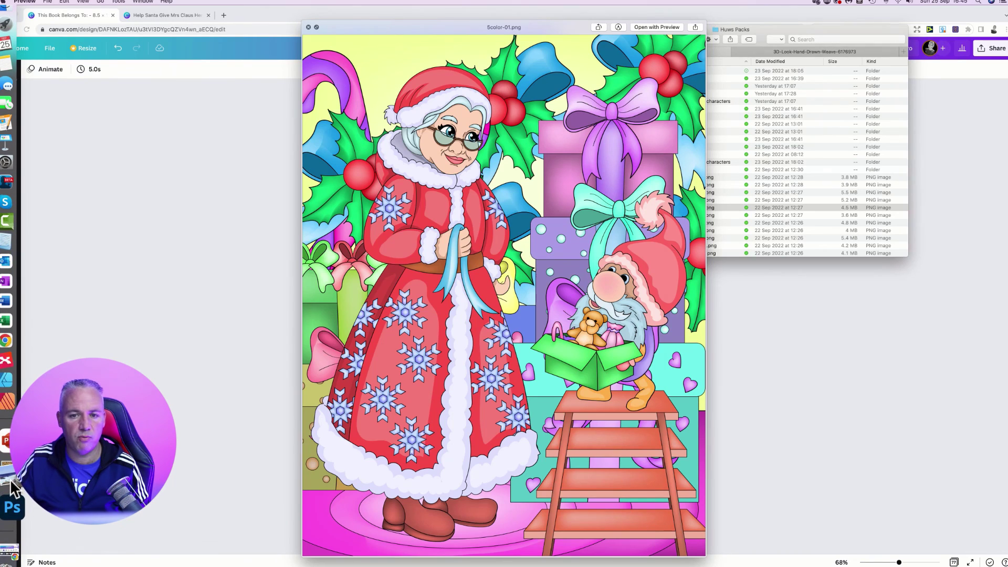
{"action": "left_click", "coordinate": [6, 505]}
{"action": "scroll", "coordinate": [443, 207], "scroll_direction": "down", "scroll_amount": 10}
{"action": "scroll", "coordinate": [443, 207], "scroll_direction": "up", "scroll_amount": 10}
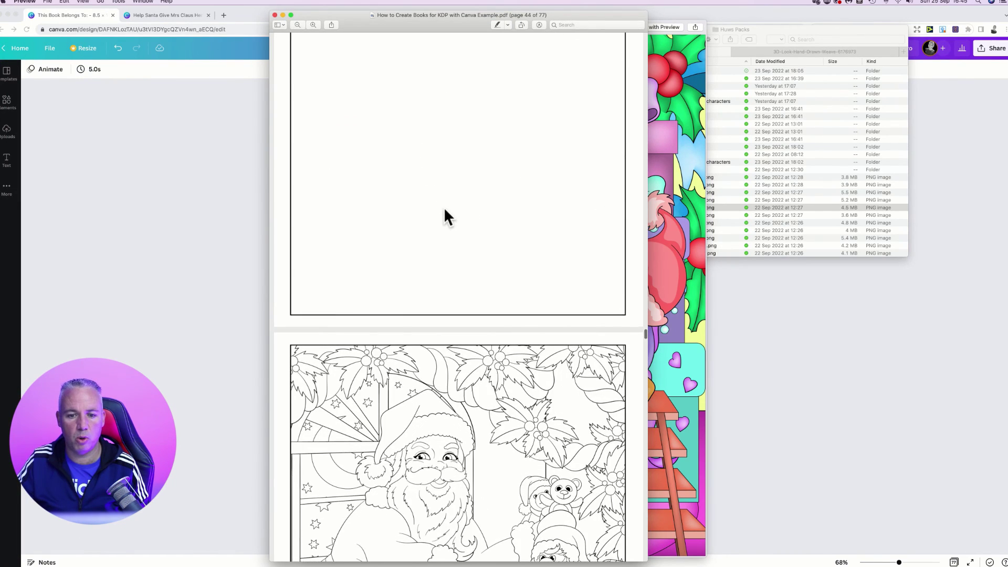
{"action": "scroll", "coordinate": [444, 212], "scroll_direction": "down", "scroll_amount": 15}
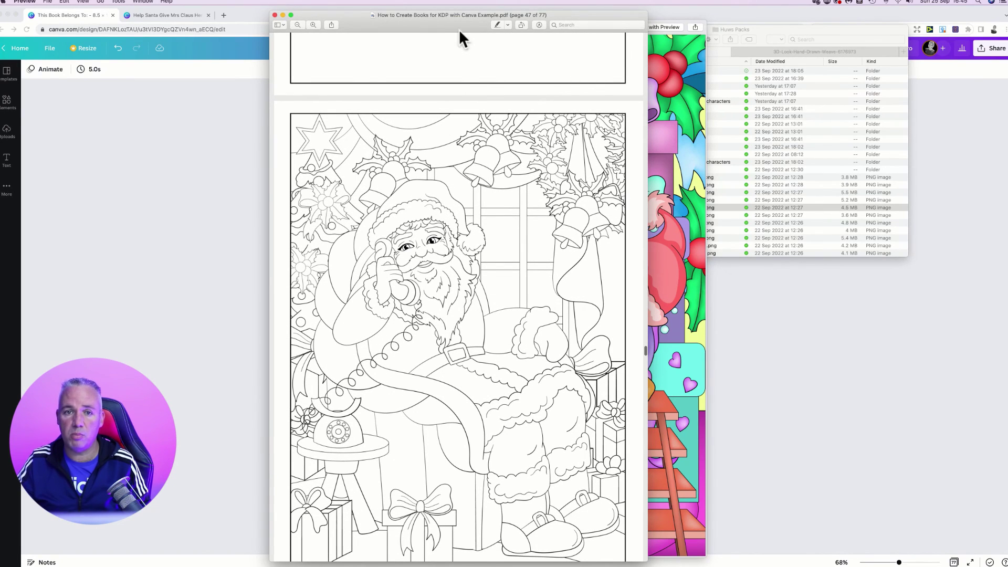
{"action": "left_click_drag", "start_coordinate": [427, 28], "coordinate": [349, 26]}
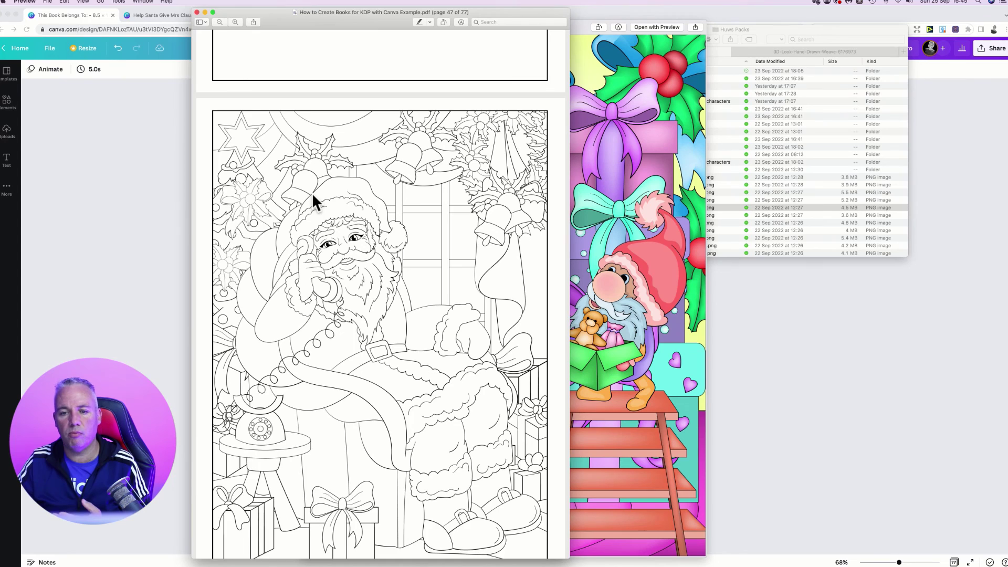
{"action": "scroll", "coordinate": [312, 194], "scroll_direction": "down", "scroll_amount": 5}
Step: Return to the colored image preview and look through the illustrations from 6color-01.png to 8color-01.png
{"action": "left_click", "coordinate": [578, 26]}
{"action": "key", "text": "Down"}
{"action": "key", "text": "Down"}
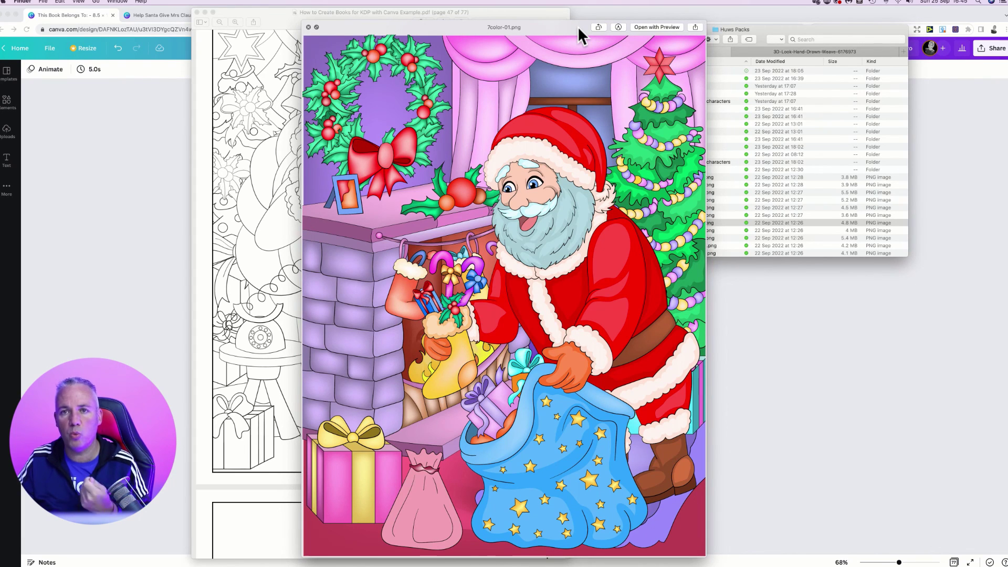
{"action": "key", "text": "Down"}
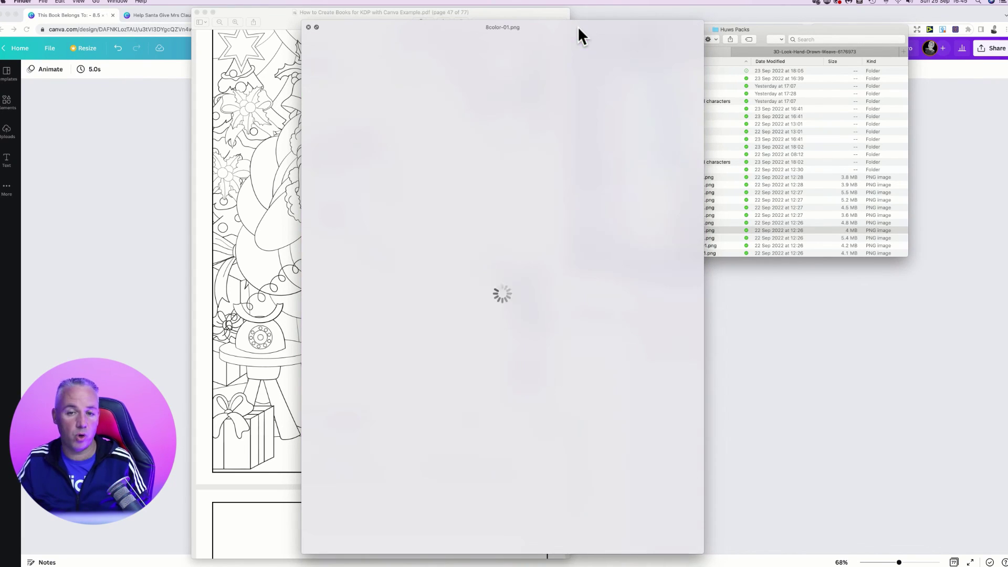